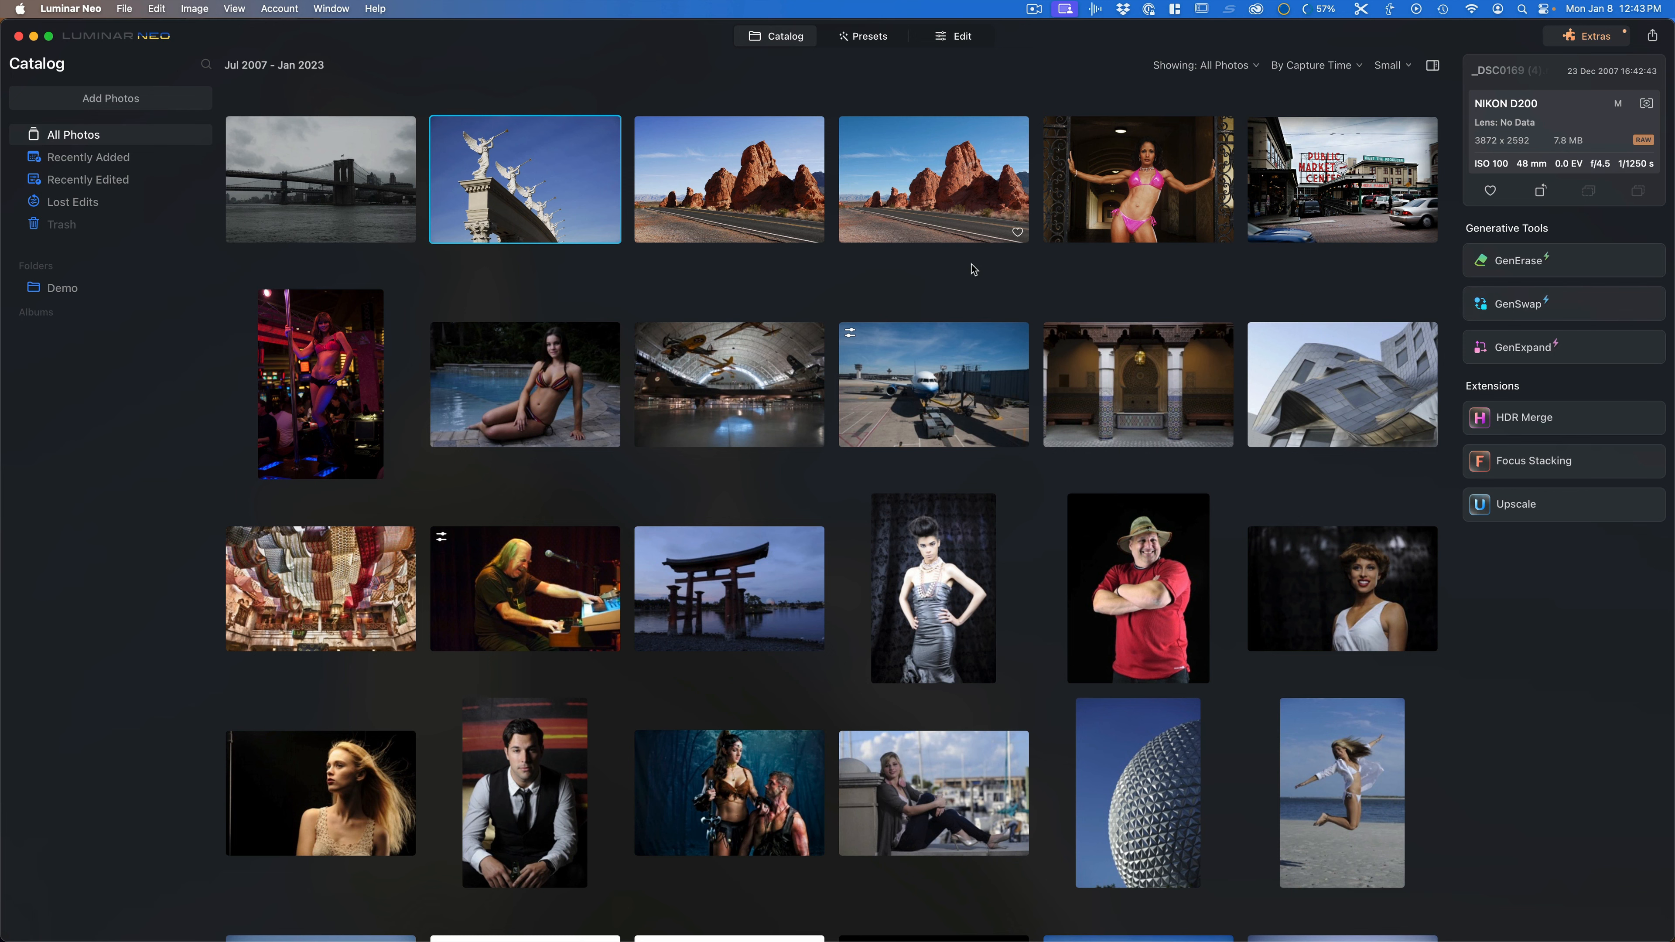
Step: Open the angel statues photo in GenSwap and paint a selection over the upper right sky with brush size 100
{"action": "left_click_drag", "start_coordinate": [533, 196], "coordinate": [1527, 318]}
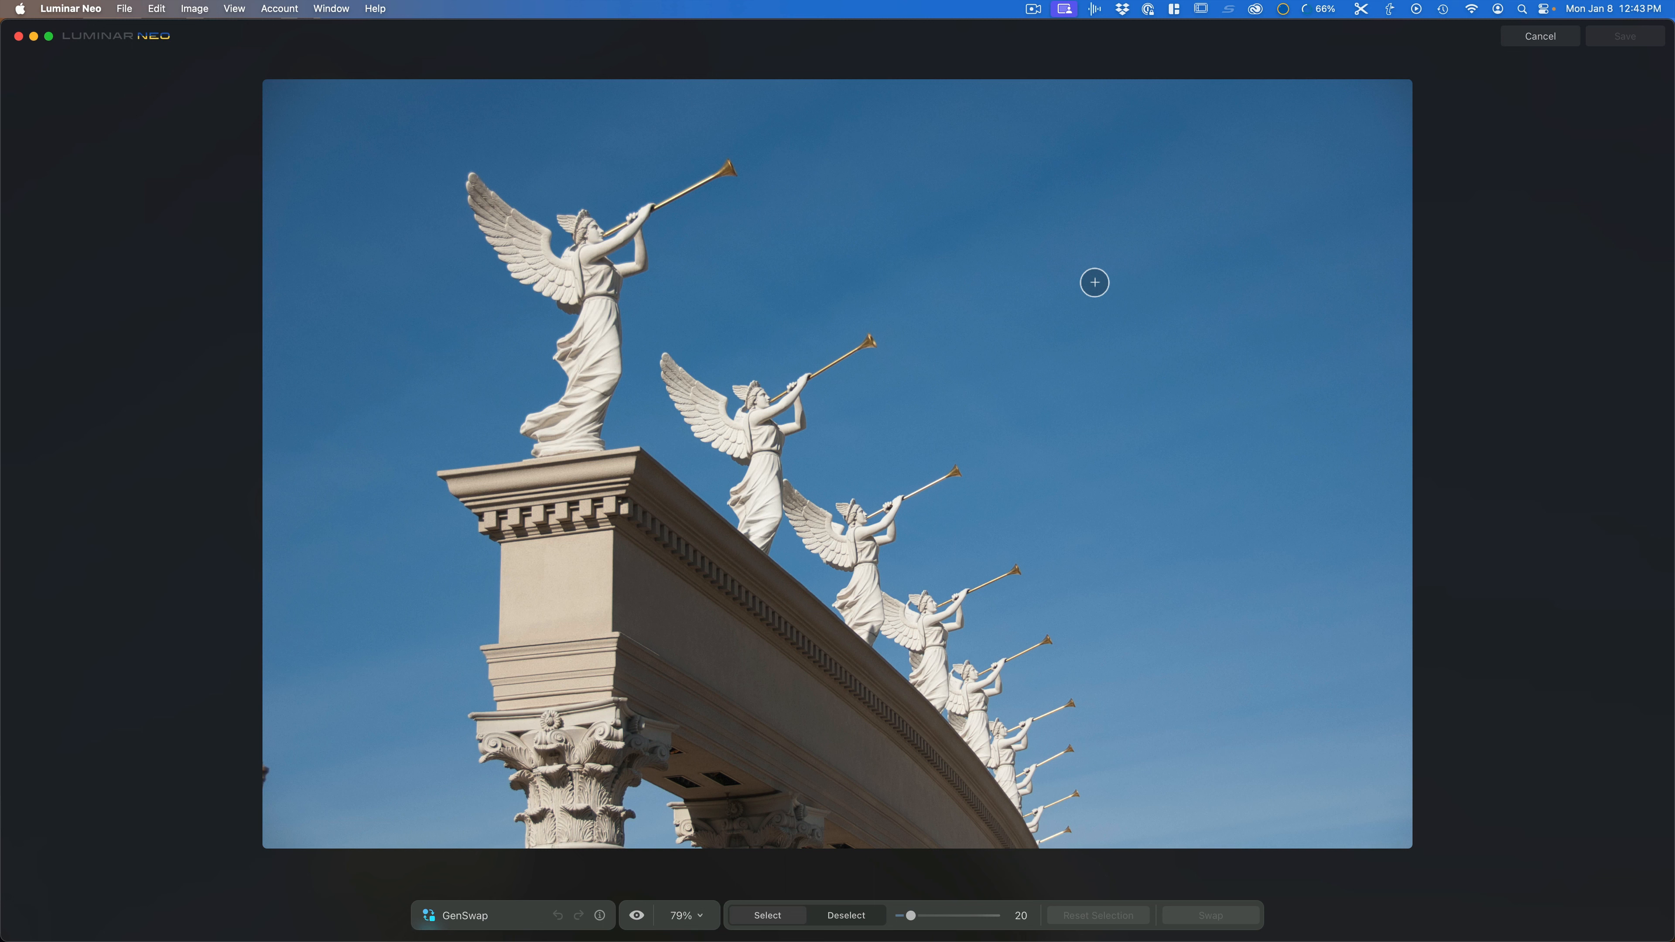
{"action": "key", "text": "bracketright"}
{"action": "key", "text": "bracketright"}
{"action": "key", "text": "bracketright"}
{"action": "key", "text": "bracketright"}
{"action": "key", "text": "bracketright"}
{"action": "key", "text": "bracketright"}
{"action": "key", "text": "bracketright"}
{"action": "key", "text": "bracketright"}
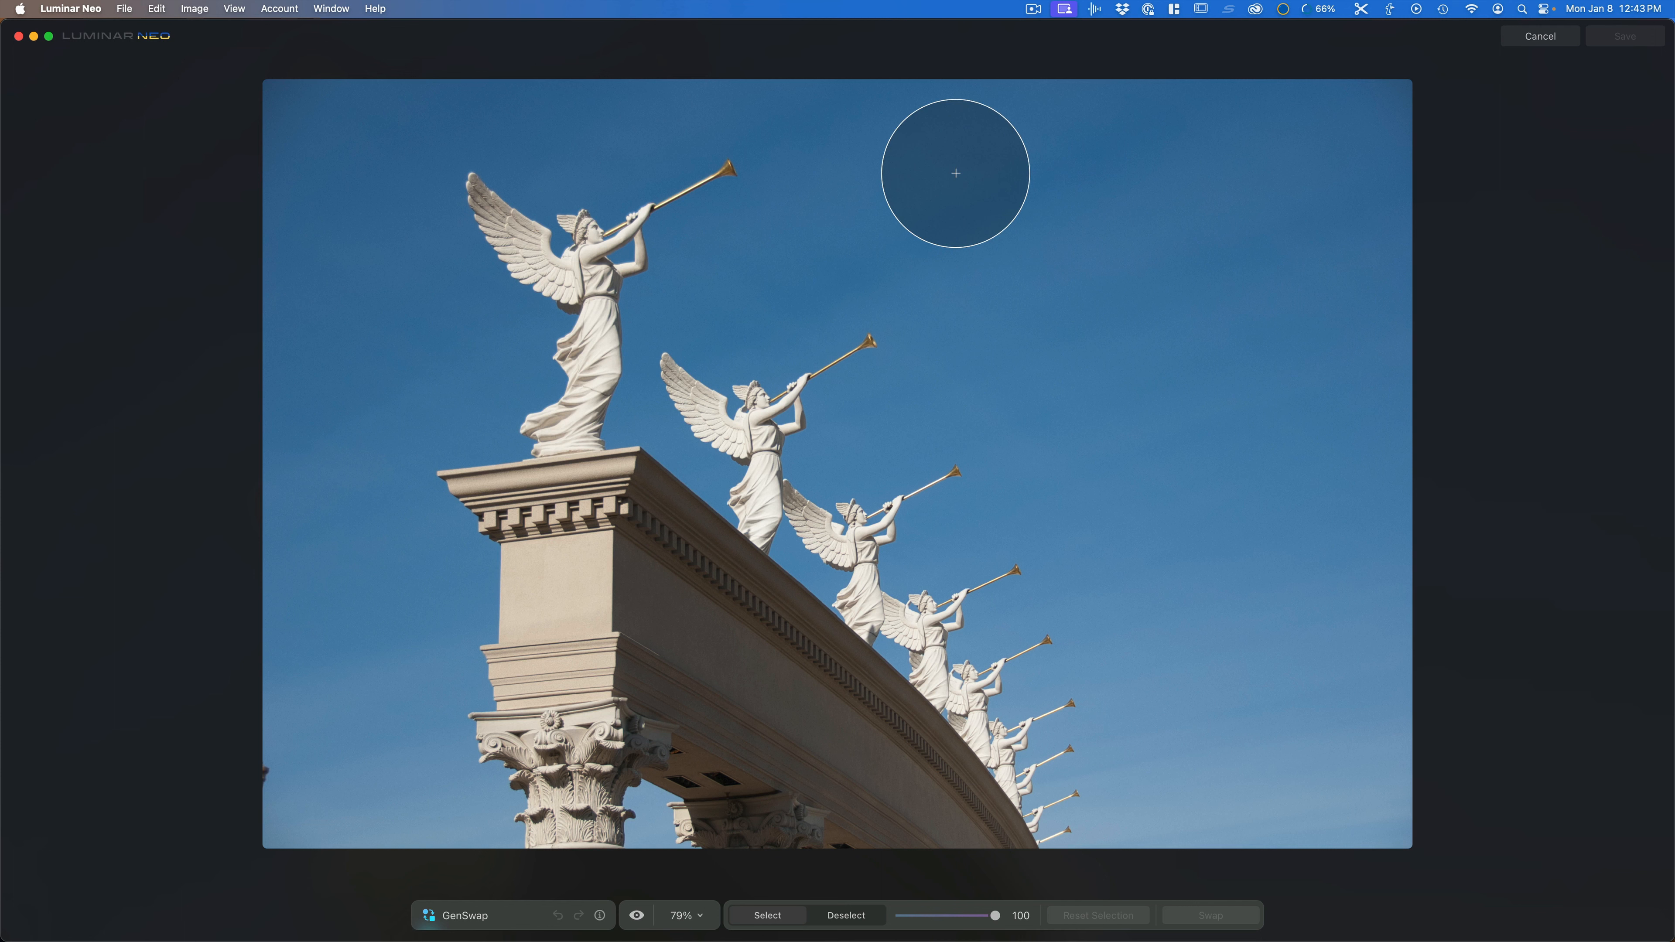
{"action": "mouse_move", "coordinate": [952, 173]}
{"action": "left_mouse_down"}
{"action": "mouse_move", "coordinate": [1330, 174]}
{"action": "mouse_move", "coordinate": [1348, 258]}
{"action": "mouse_move", "coordinate": [1337, 366]}
{"action": "mouse_move", "coordinate": [1296, 403]}
{"action": "left_mouse_up"}
{"action": "mouse_move", "coordinate": [1049, 360]}
{"action": "left_mouse_down"}
{"action": "mouse_move", "coordinate": [916, 231]}
{"action": "mouse_move", "coordinate": [1212, 297]}
{"action": "mouse_move", "coordinate": [1263, 291]}
{"action": "left_mouse_up"}
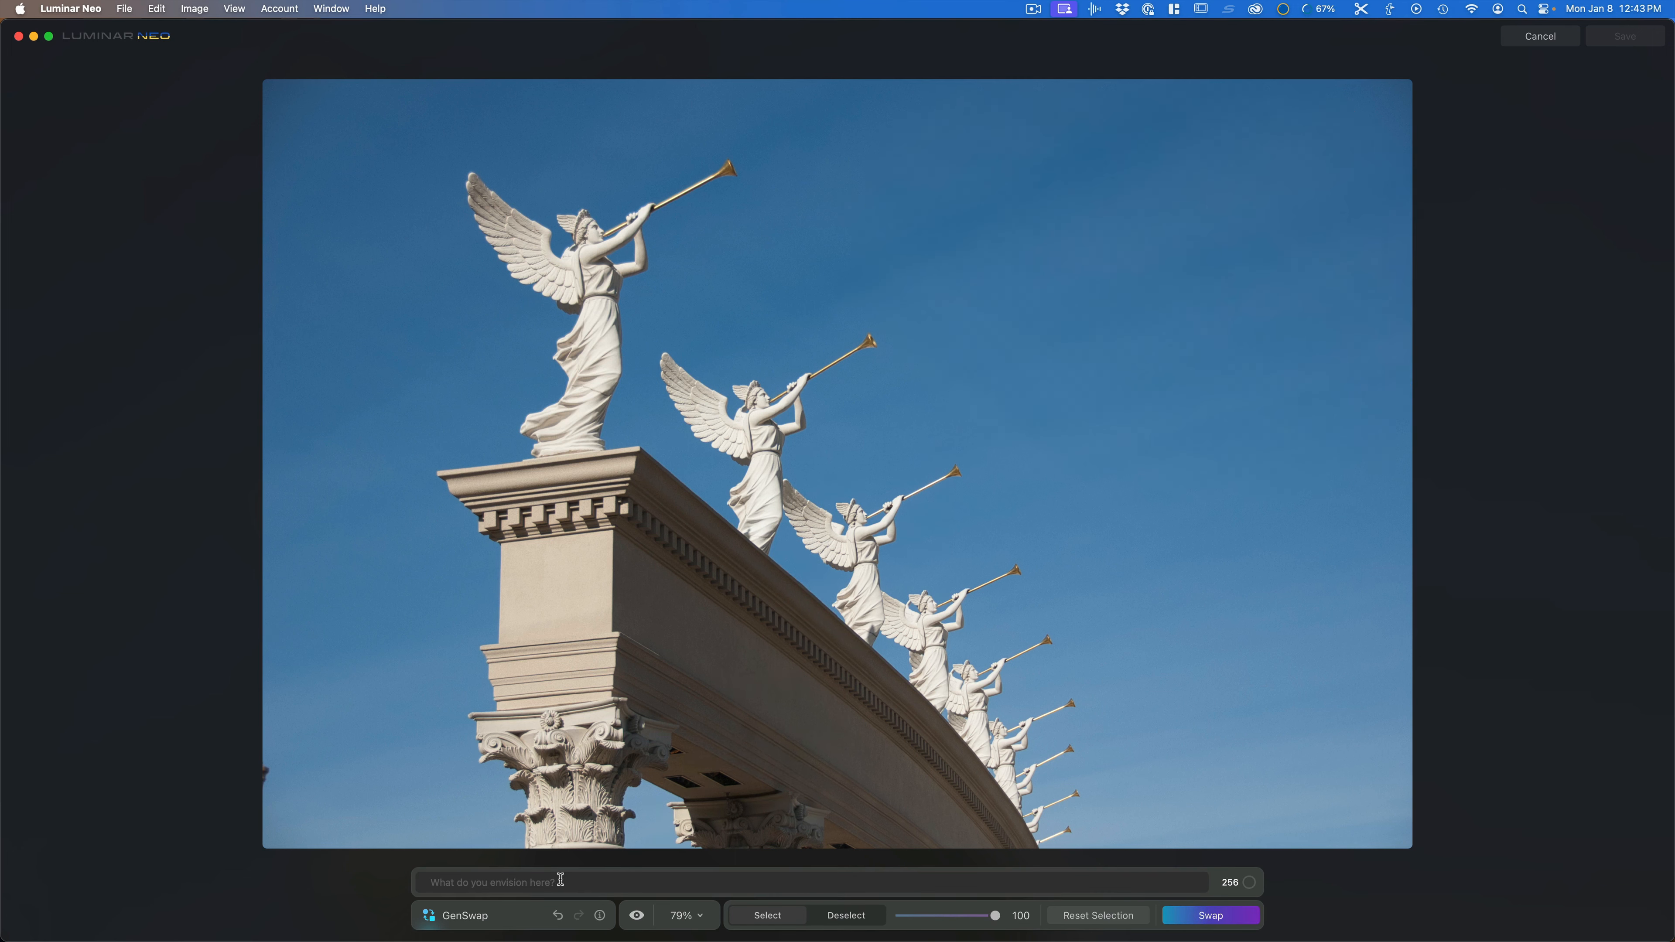
Step: Generate a "WWII fighter plane" into the selected sky area
{"action": "left_click", "coordinate": [638, 877]}
{"action": "type", "text": "WWII fighter plane"}
{"action": "left_click", "coordinate": [1206, 925]}
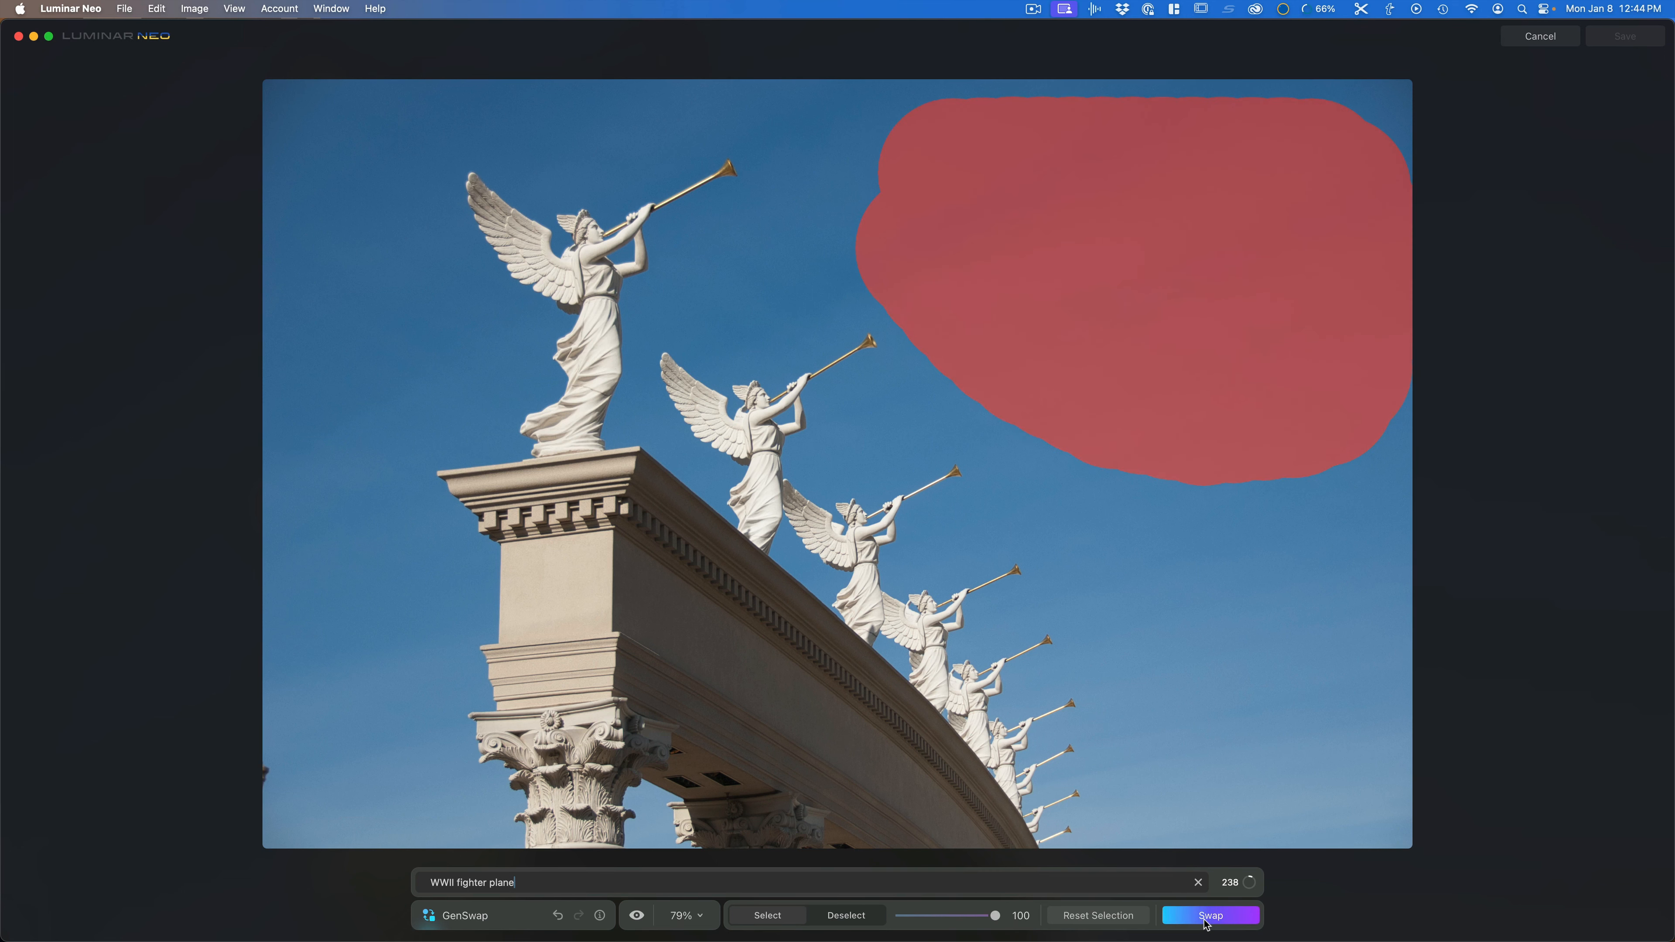
{"action": "left_click", "coordinate": [1209, 915]}
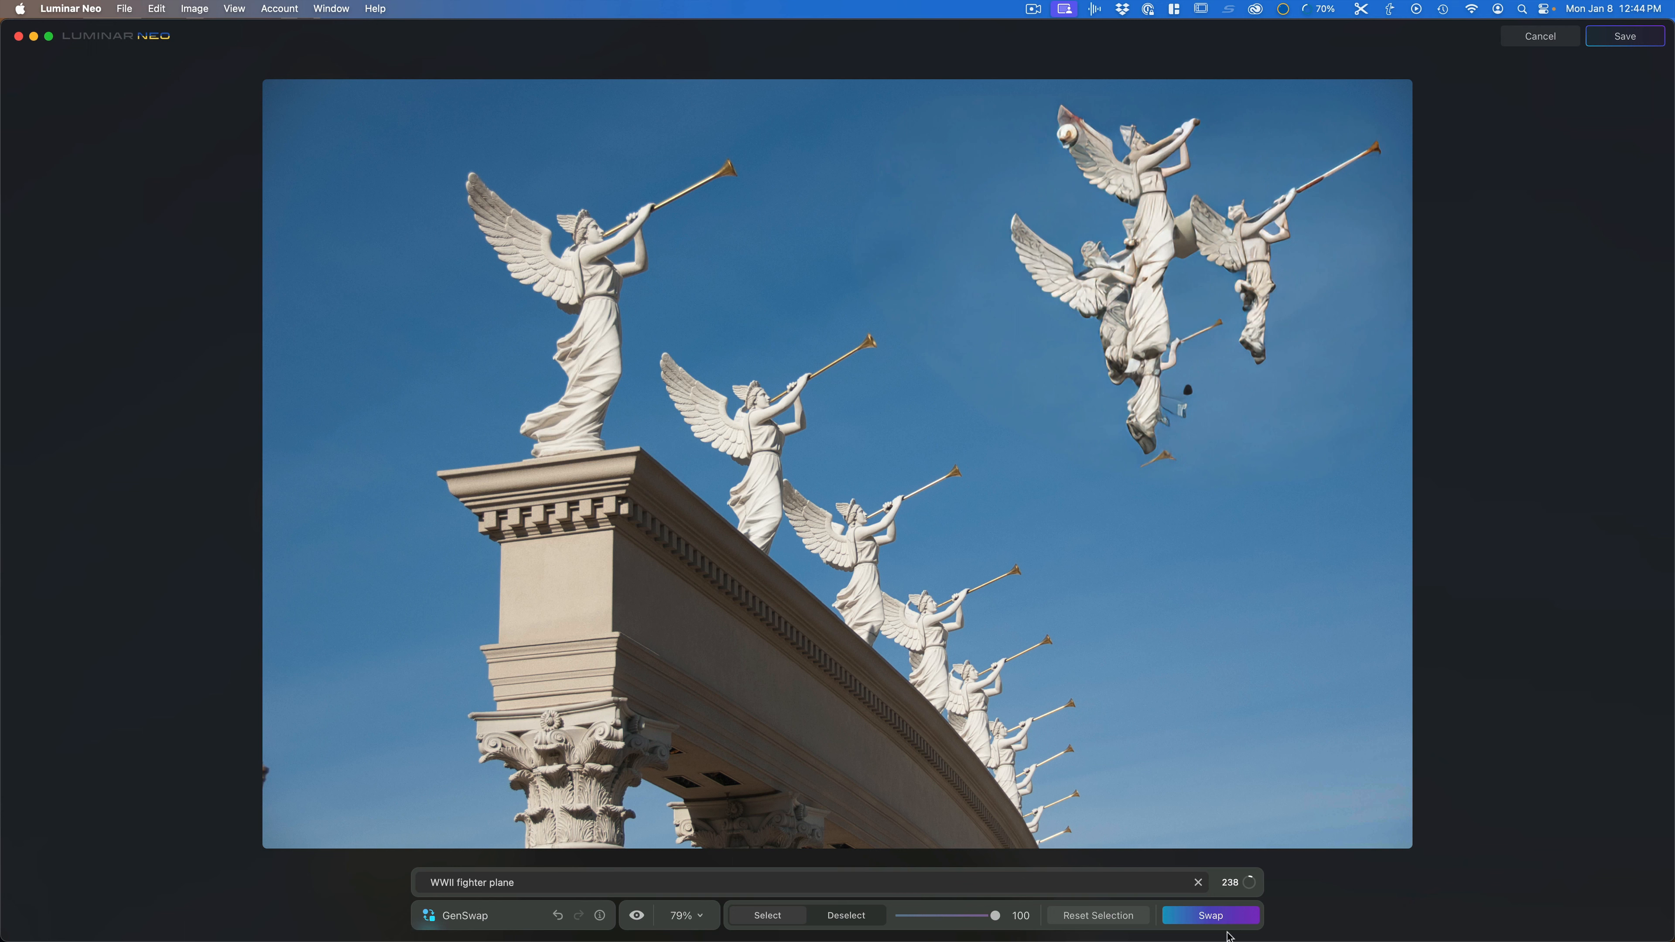
Step: Replace the prompt with "P51 fighter plane" and generate again in the same area
{"action": "left_click", "coordinate": [1214, 923]}
{"action": "triple_click", "coordinate": [729, 879]}
{"action": "type", "text": "P51 fighter plane"}
{"action": "left_click", "coordinate": [1212, 917]}
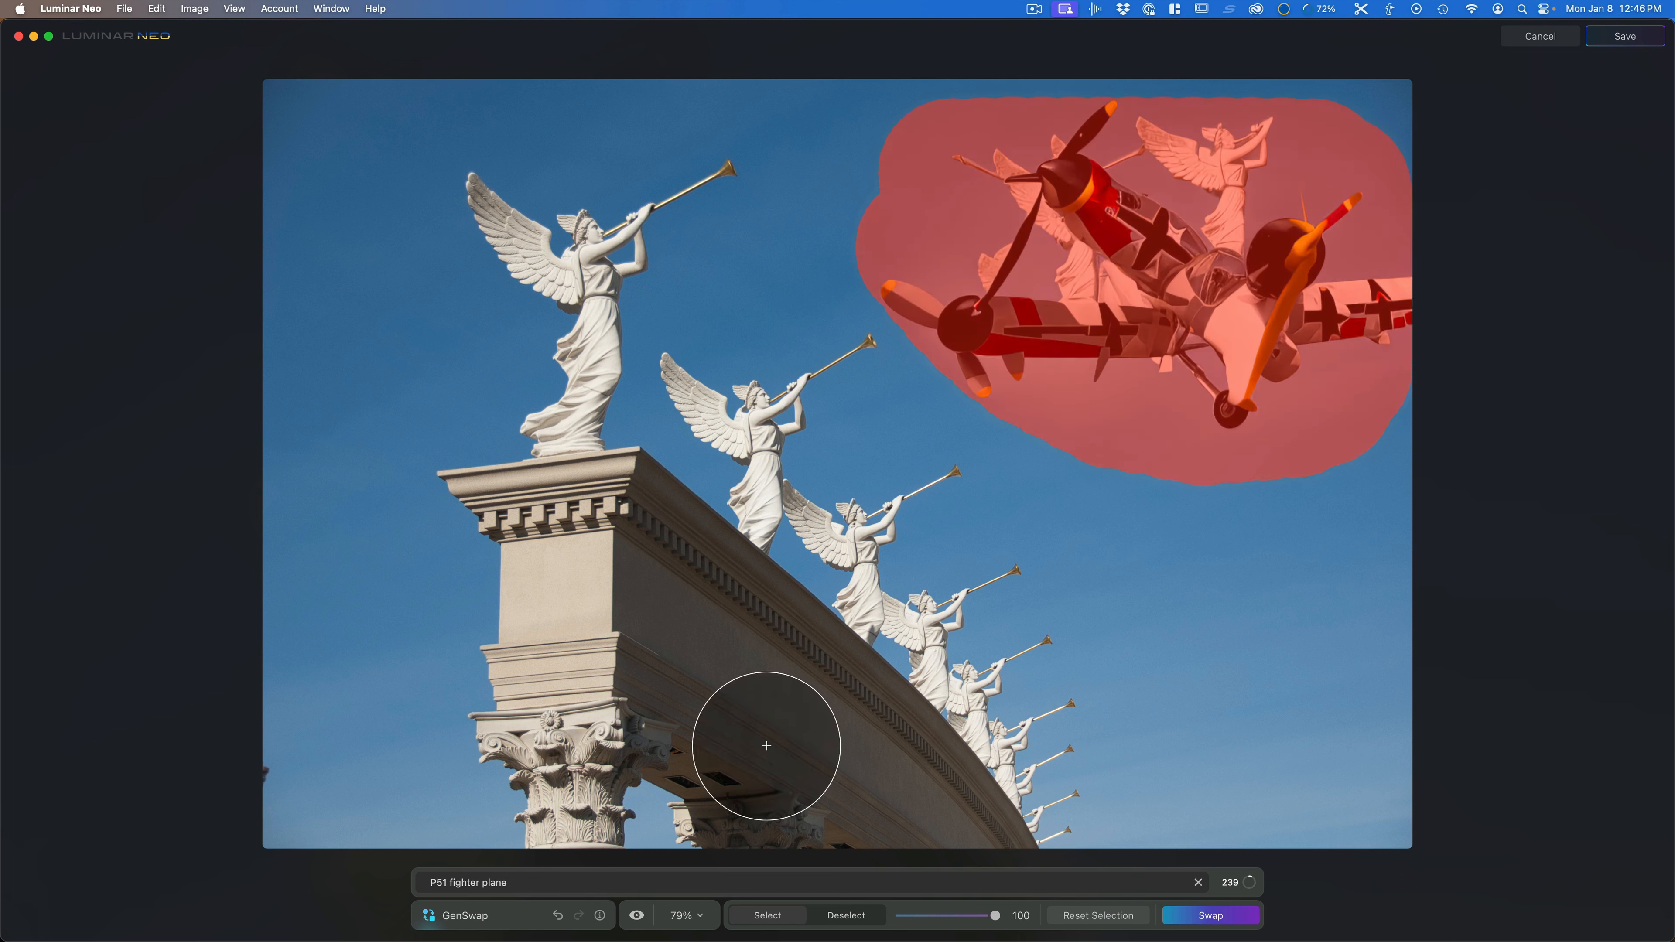
Step: Undo both generated swaps to return to the original sky
{"action": "left_click", "coordinate": [559, 917]}
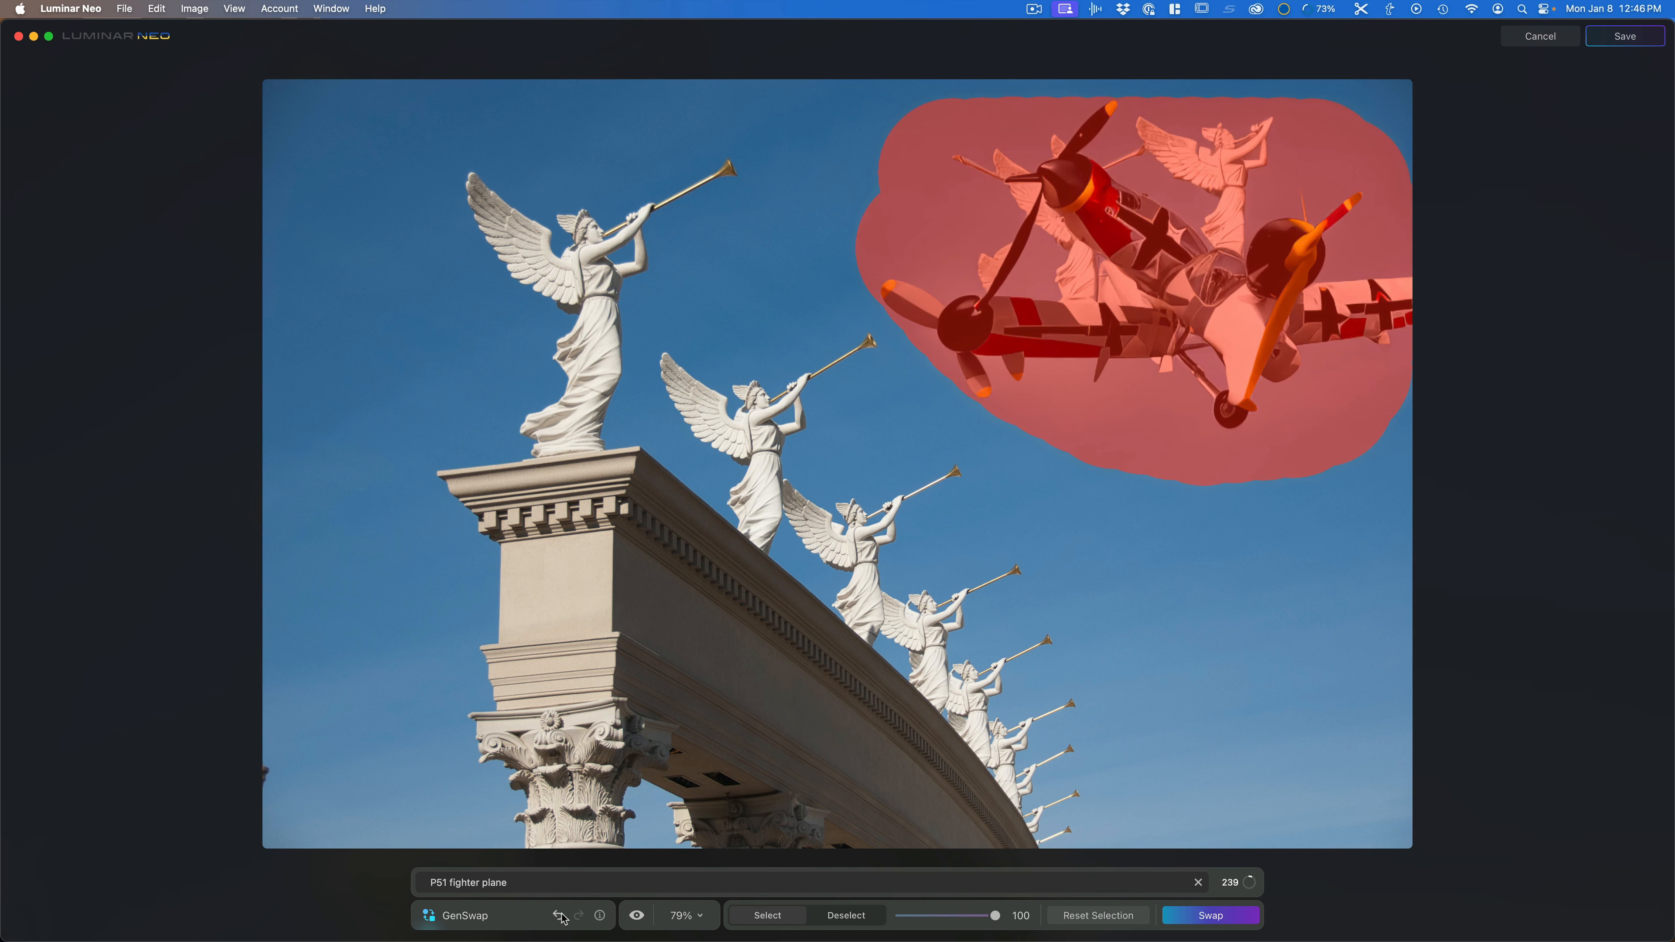
{"action": "left_click", "coordinate": [558, 916]}
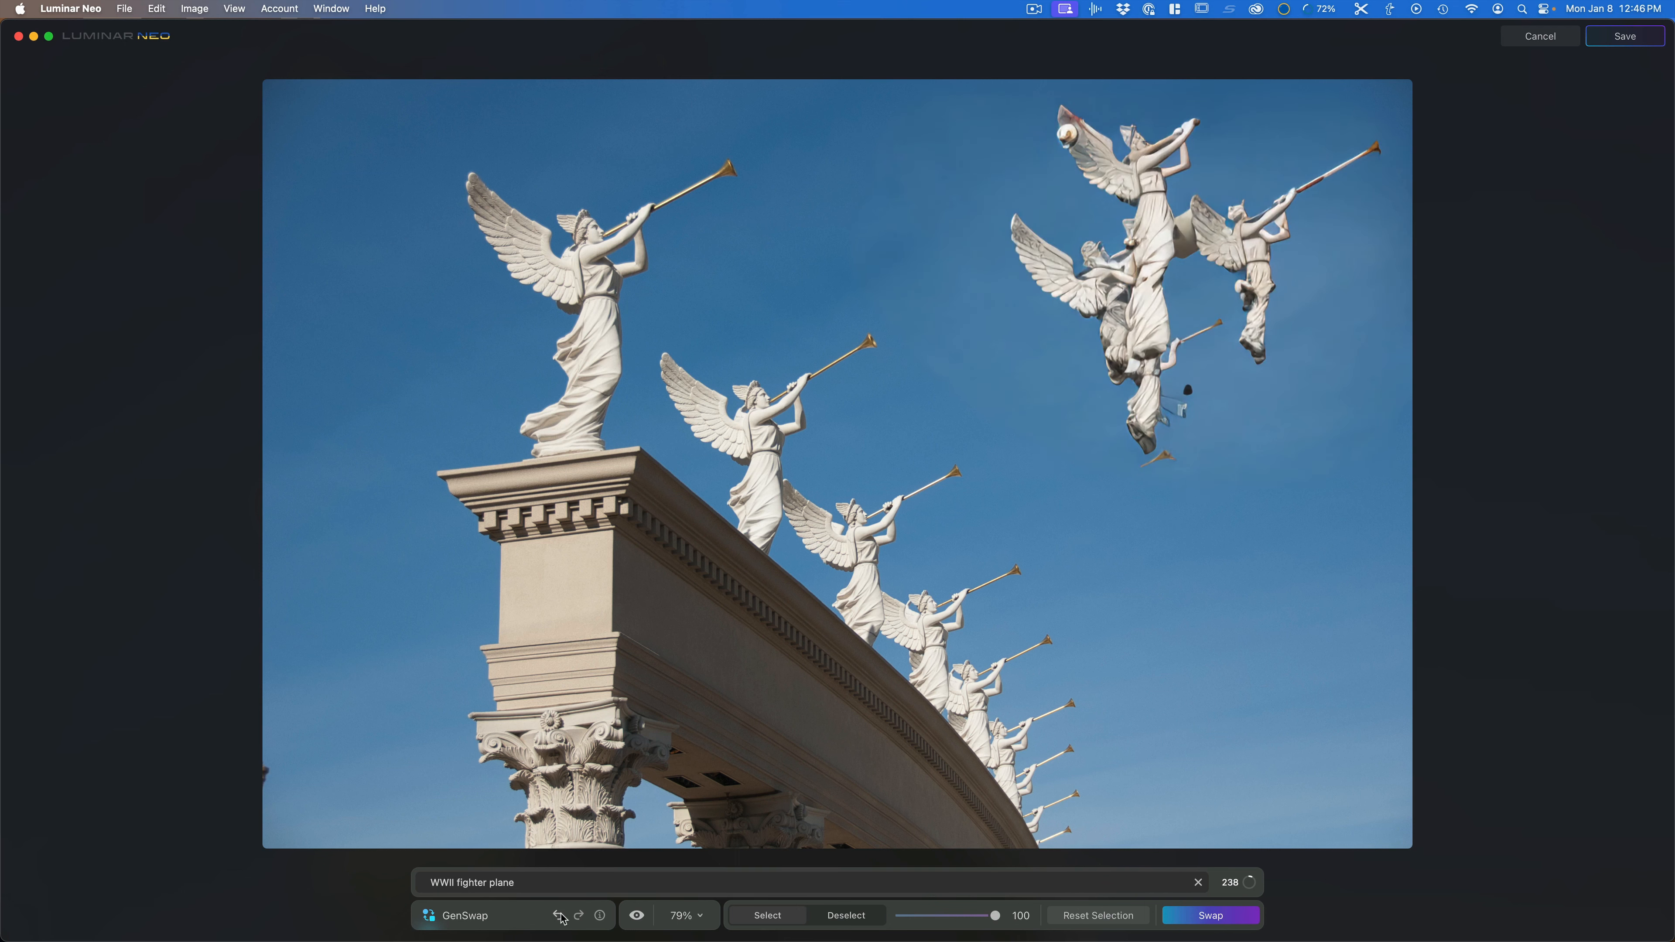
{"action": "left_click", "coordinate": [559, 915]}
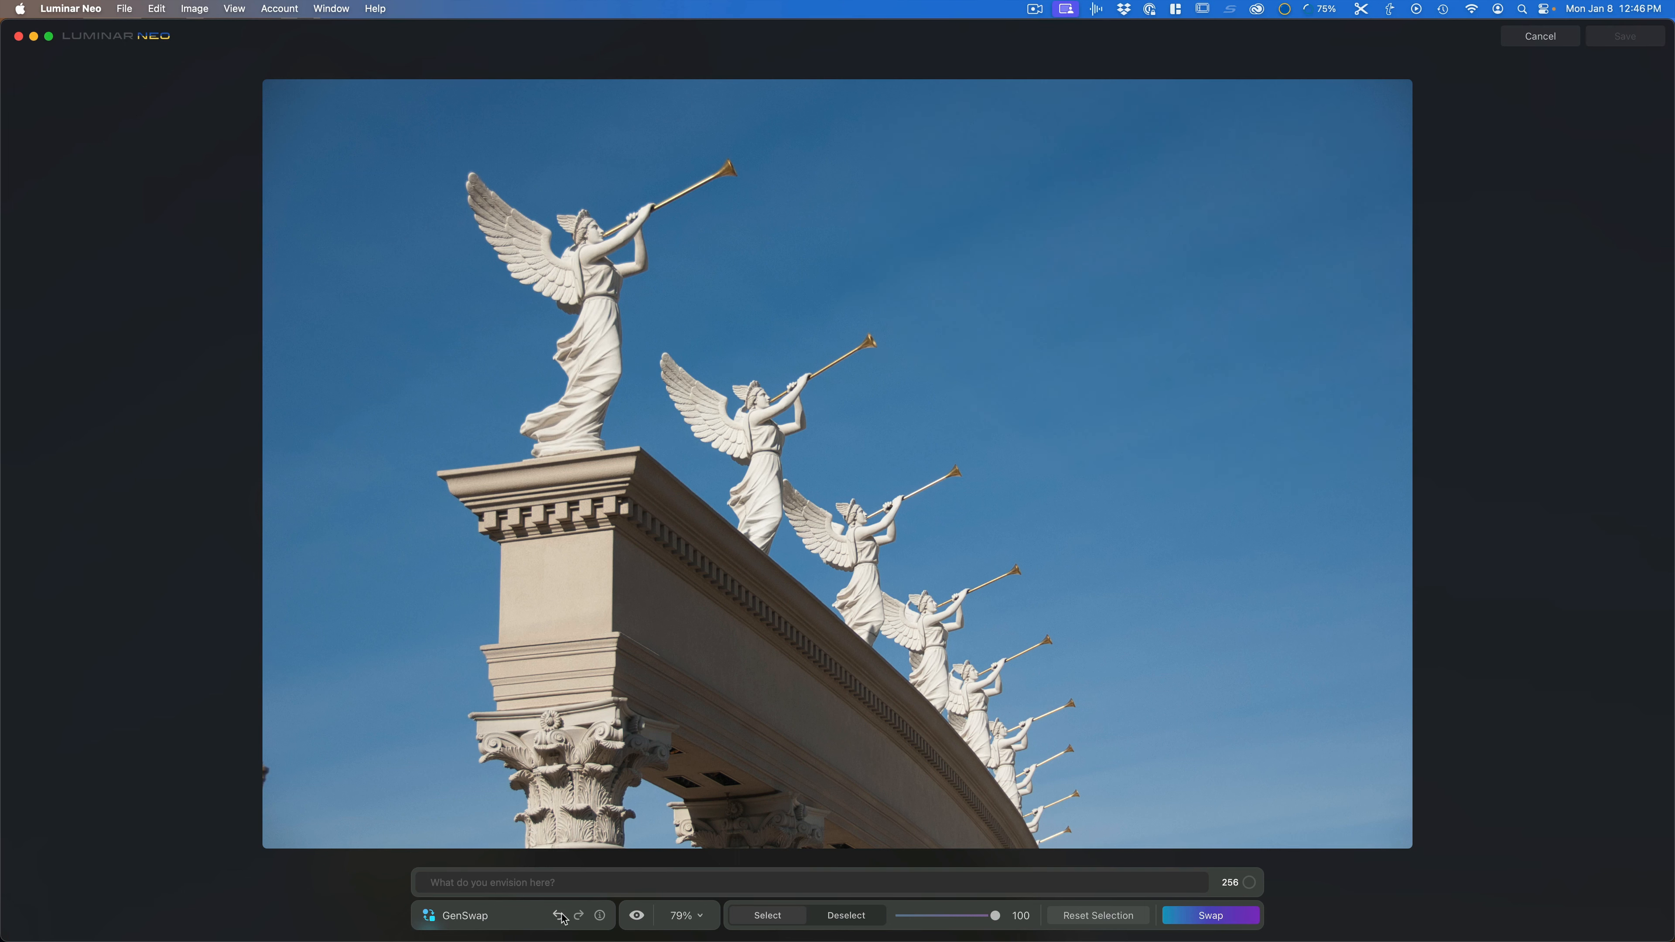
Step: Generate an "f22 fighter" into the selected sky area and undo the result
{"action": "left_click", "coordinate": [579, 882]}
{"action": "type", "text": "f22 fighter"}
{"action": "key", "text": "Return"}
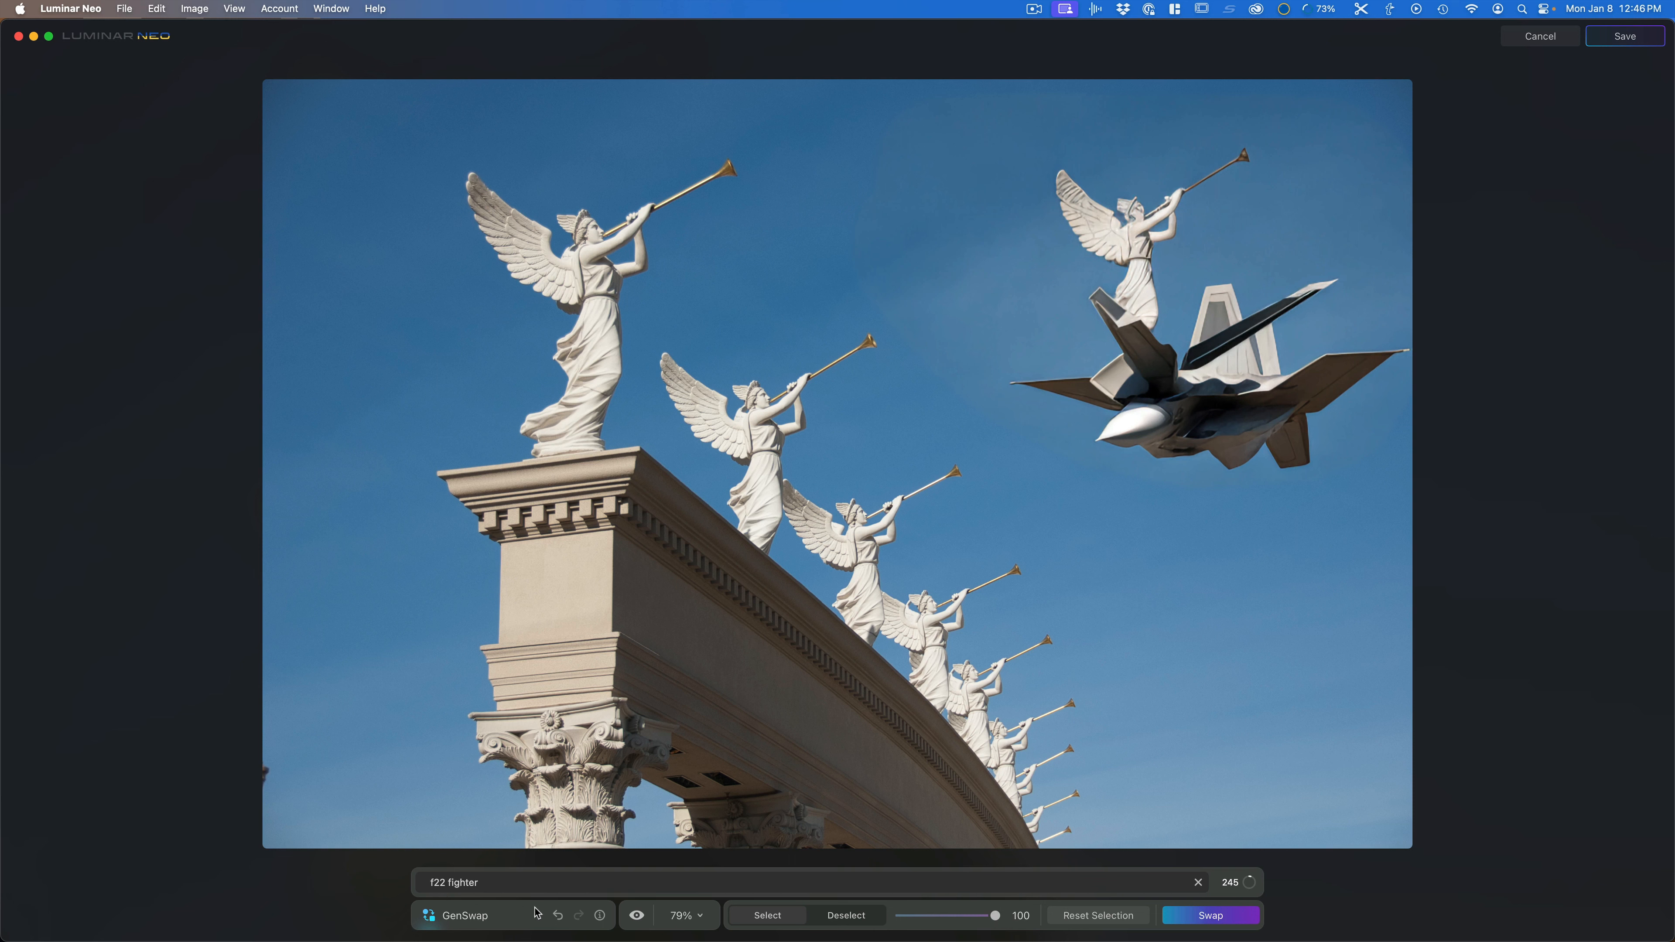
{"action": "left_click", "coordinate": [558, 915]}
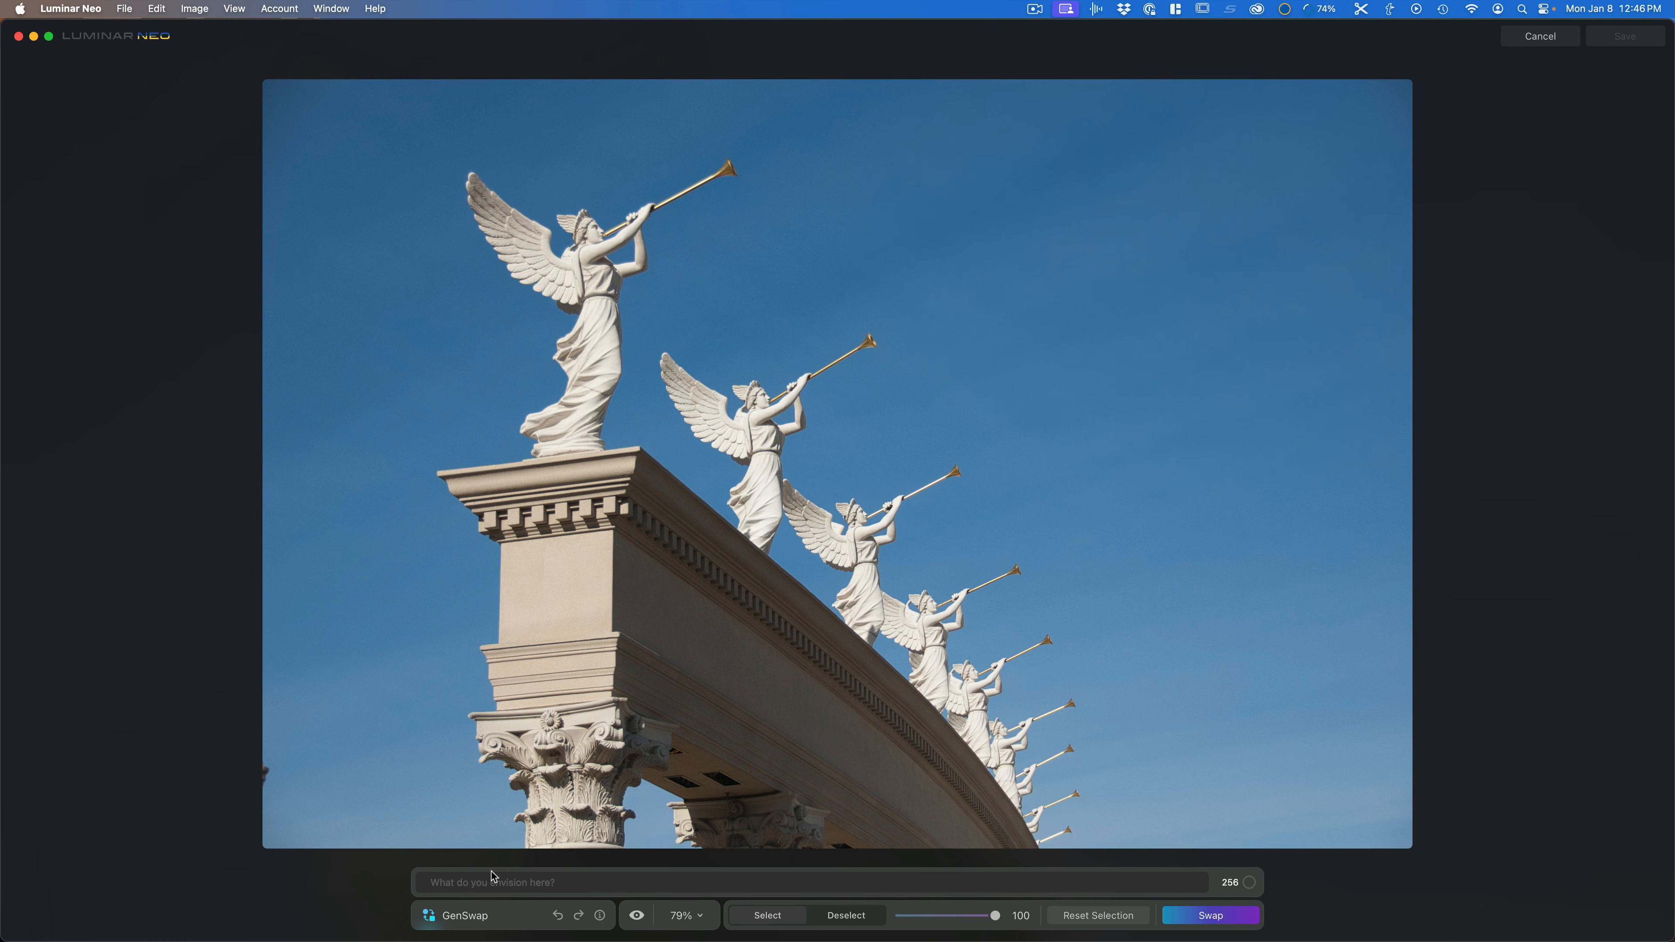
Step: Generate "valkerie" into the selected sky area and undo the result
{"action": "mouse_move", "coordinate": [956, 198]}
{"action": "left_mouse_down"}
{"action": "mouse_move", "coordinate": [1114, 498]}
{"action": "mouse_move", "coordinate": [1062, 288]}
{"action": "left_mouse_up"}
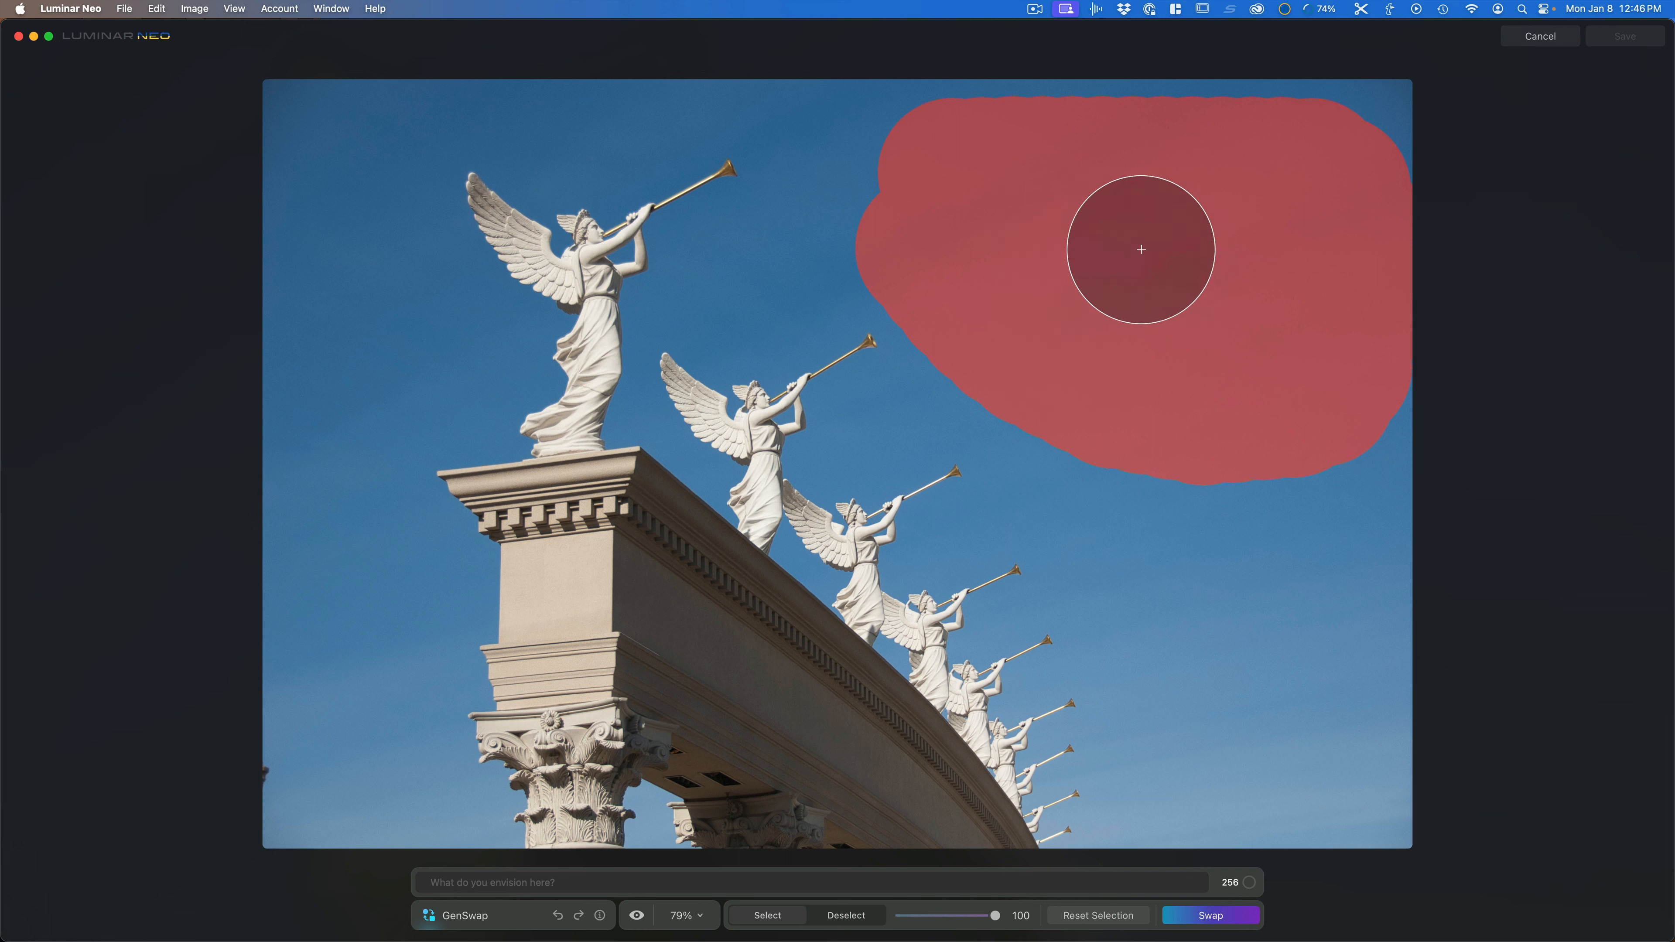
{"action": "left_click", "coordinate": [556, 883]}
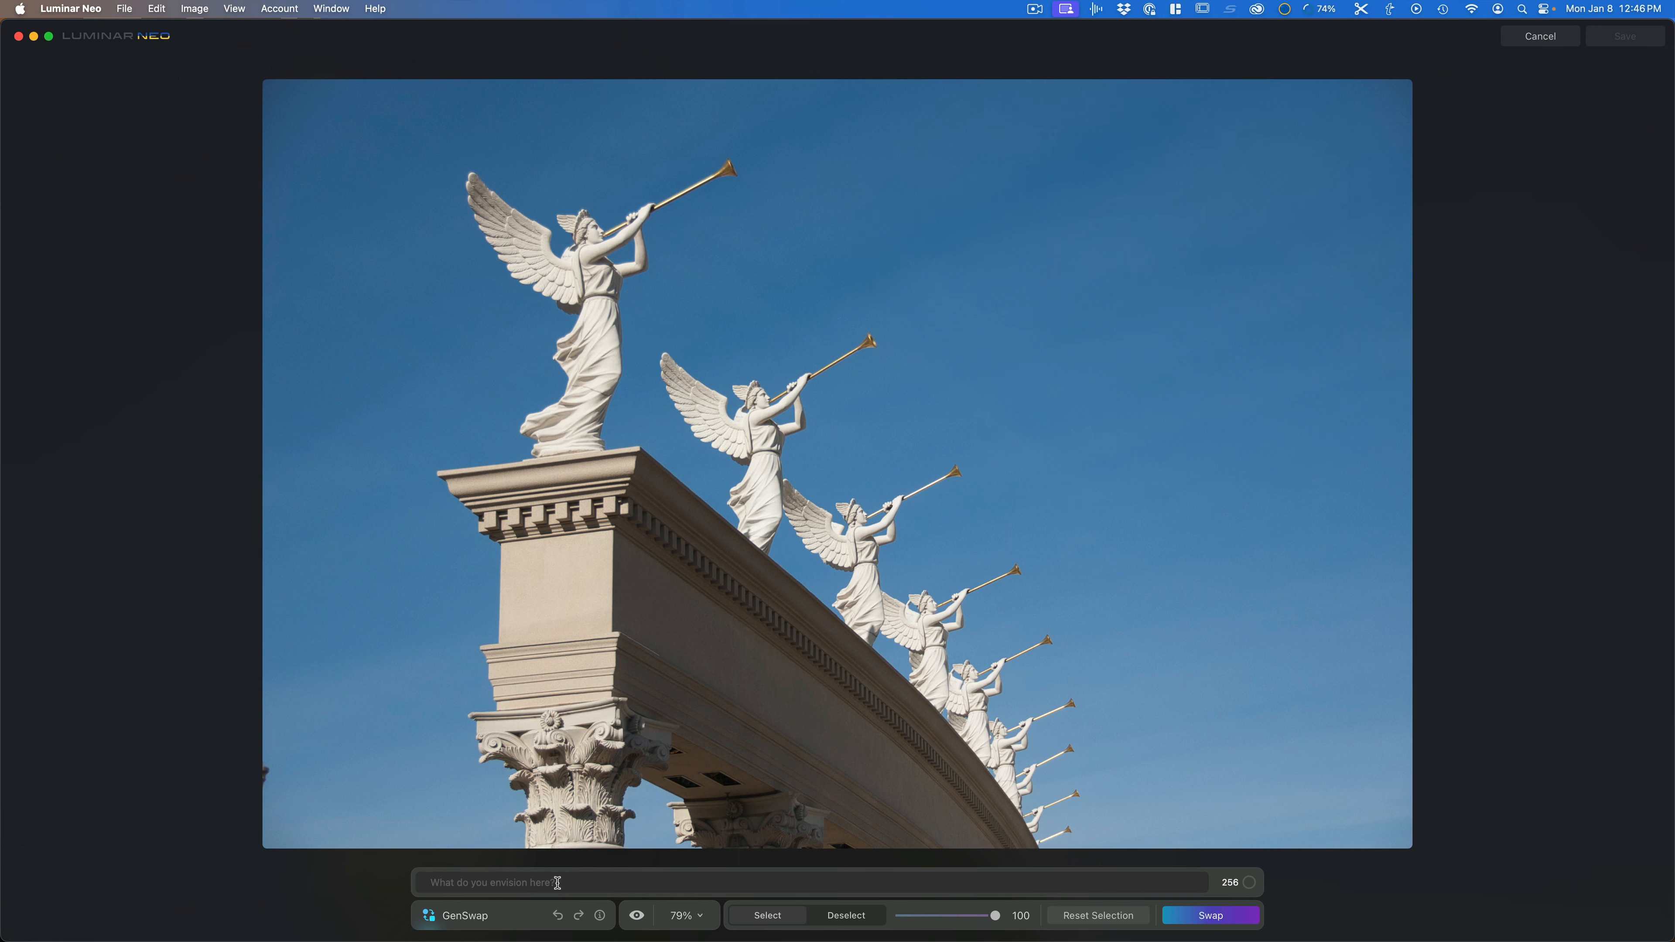
{"action": "type", "text": "valkerie"}
{"action": "key", "text": "Return"}
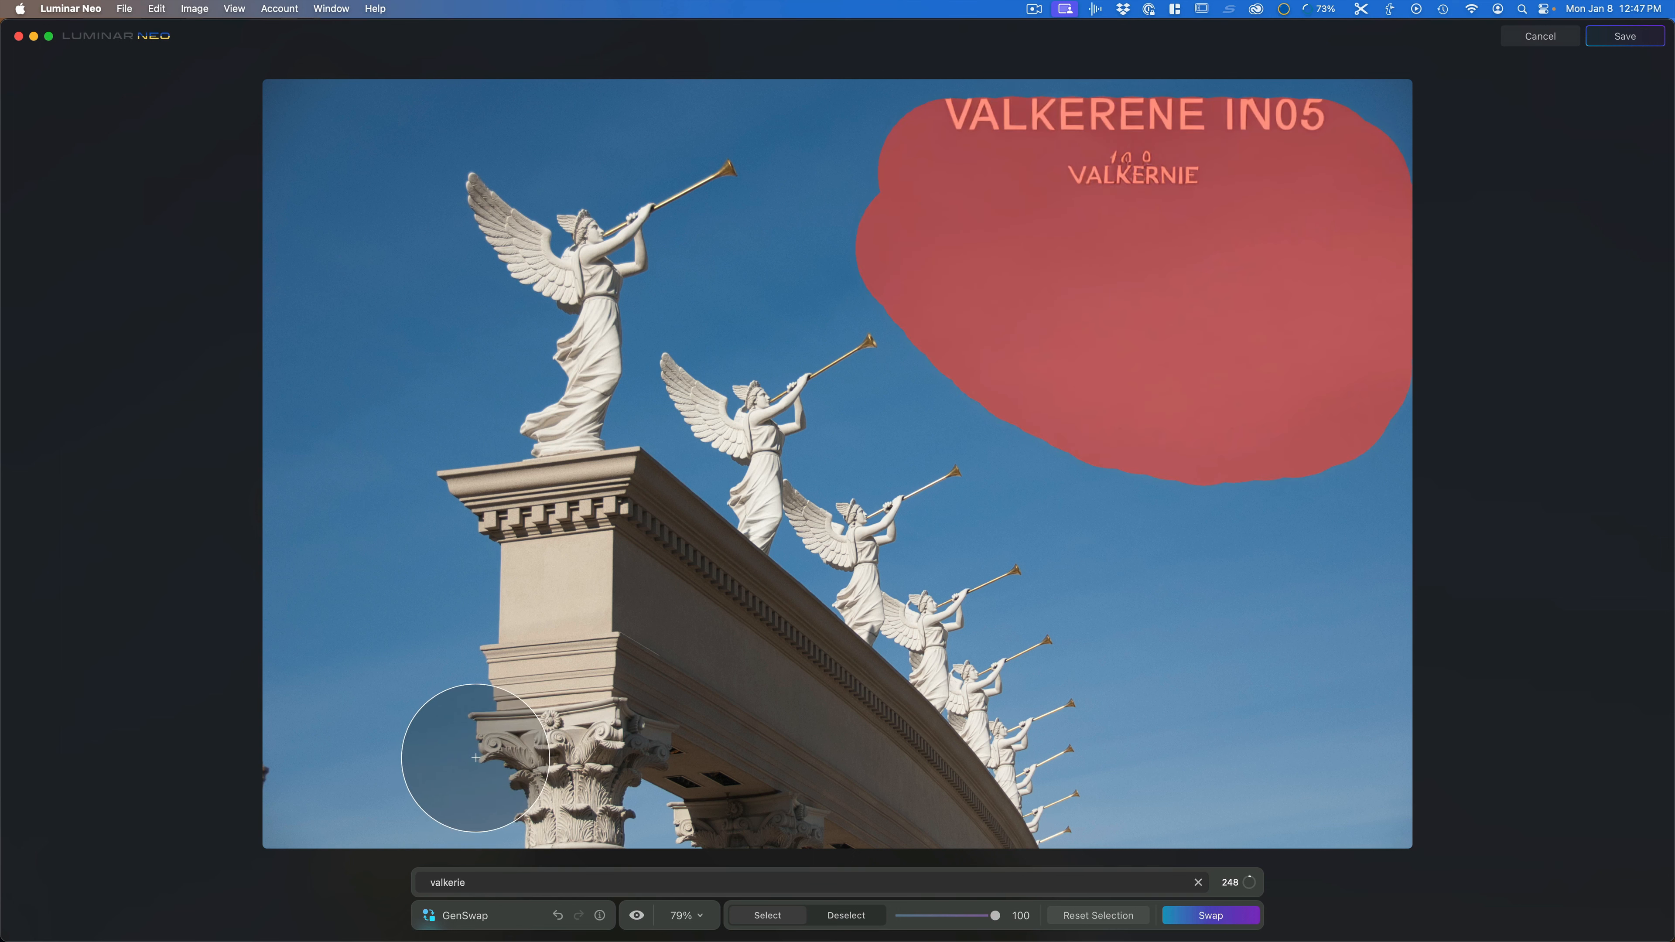
{"action": "left_click", "coordinate": [557, 915]}
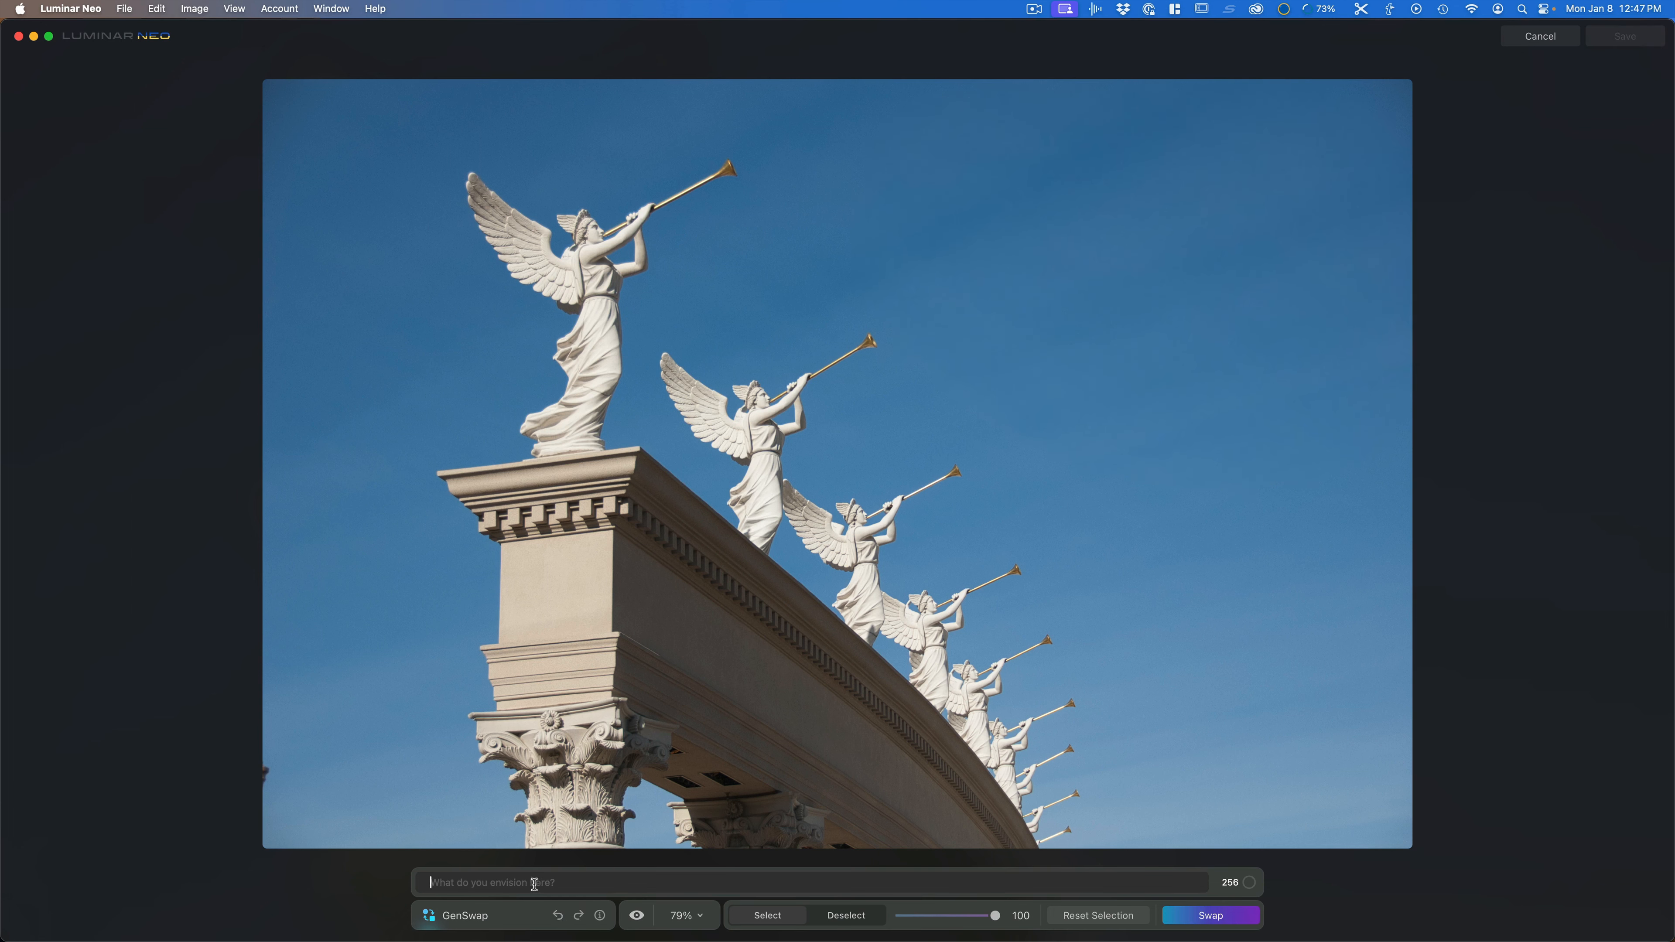
Step: Generate a "cumulus cloud" into the sky area, then cancel the GenSwap session
{"action": "type", "text": "dumulus cloud"}
{"action": "key", "text": "Return"}
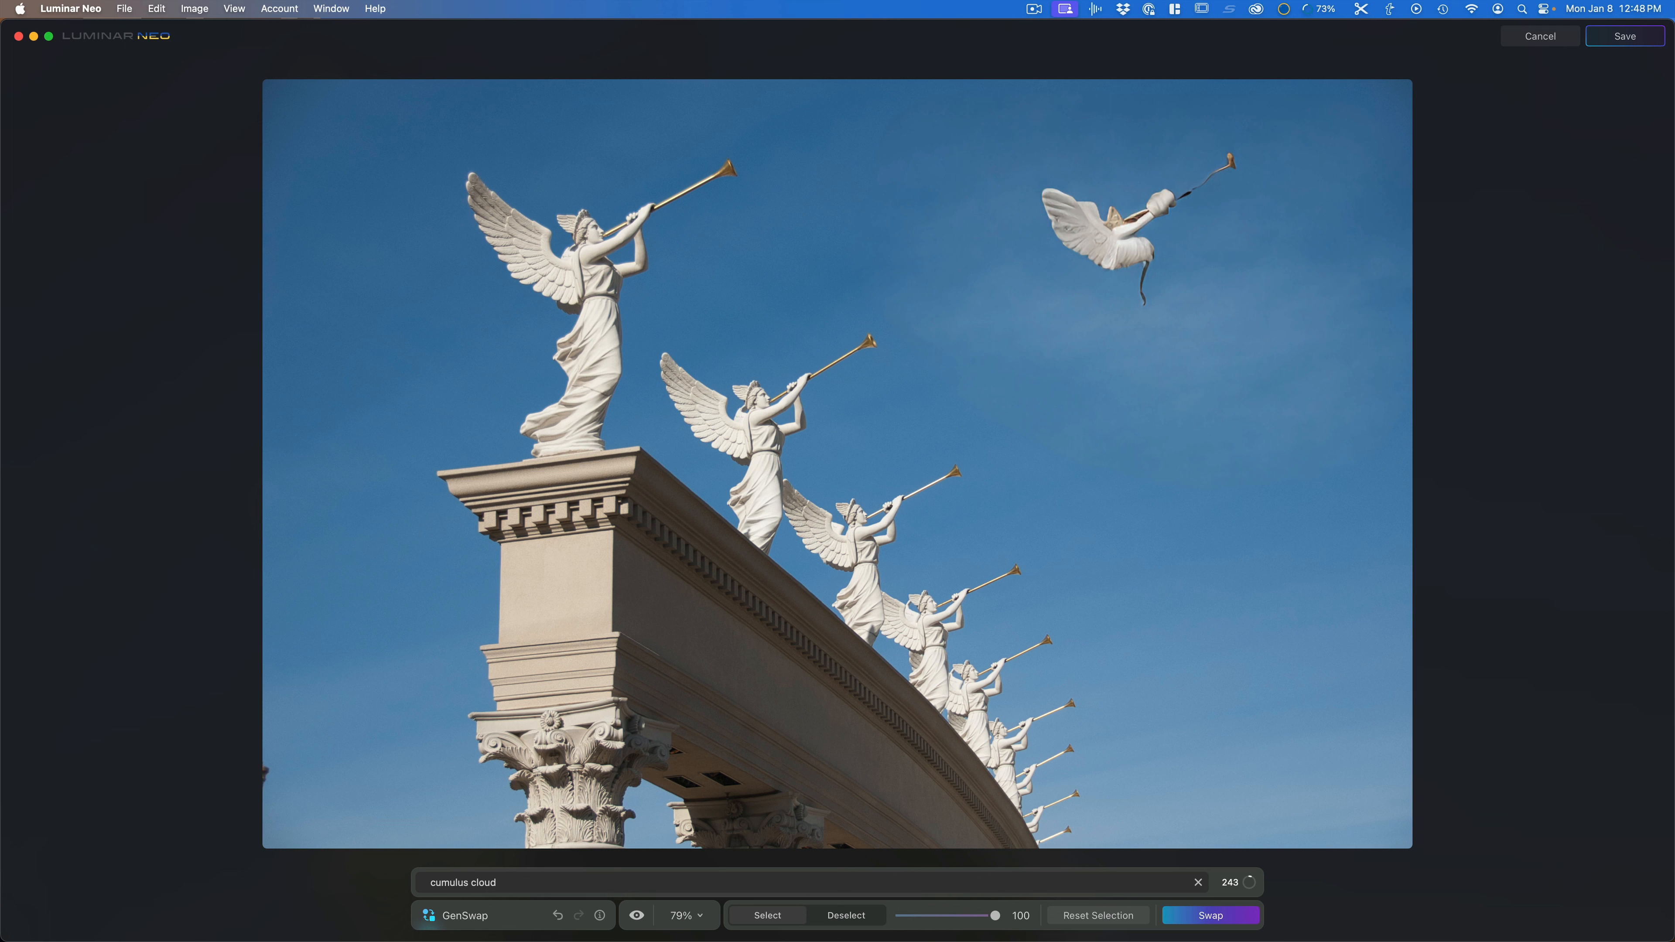
{"action": "left_click", "coordinate": [1539, 36]}
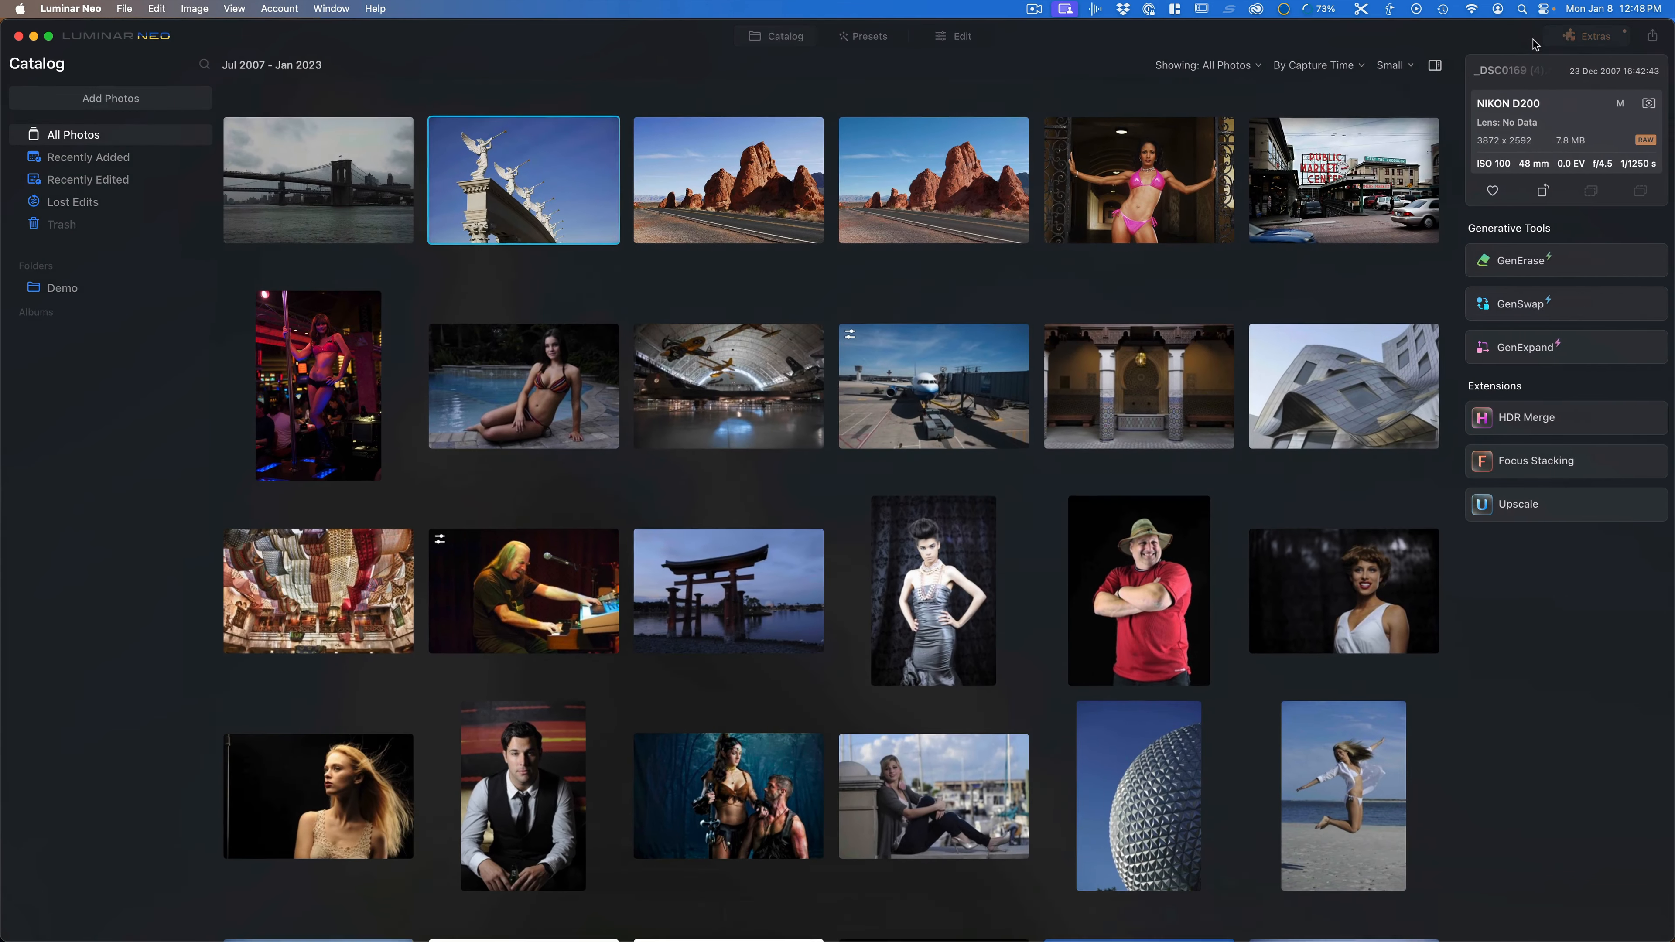
Step: Open the red rock road photo in GenSwap and paint a selection over the road with brush size 56
{"action": "left_click", "coordinate": [941, 227]}
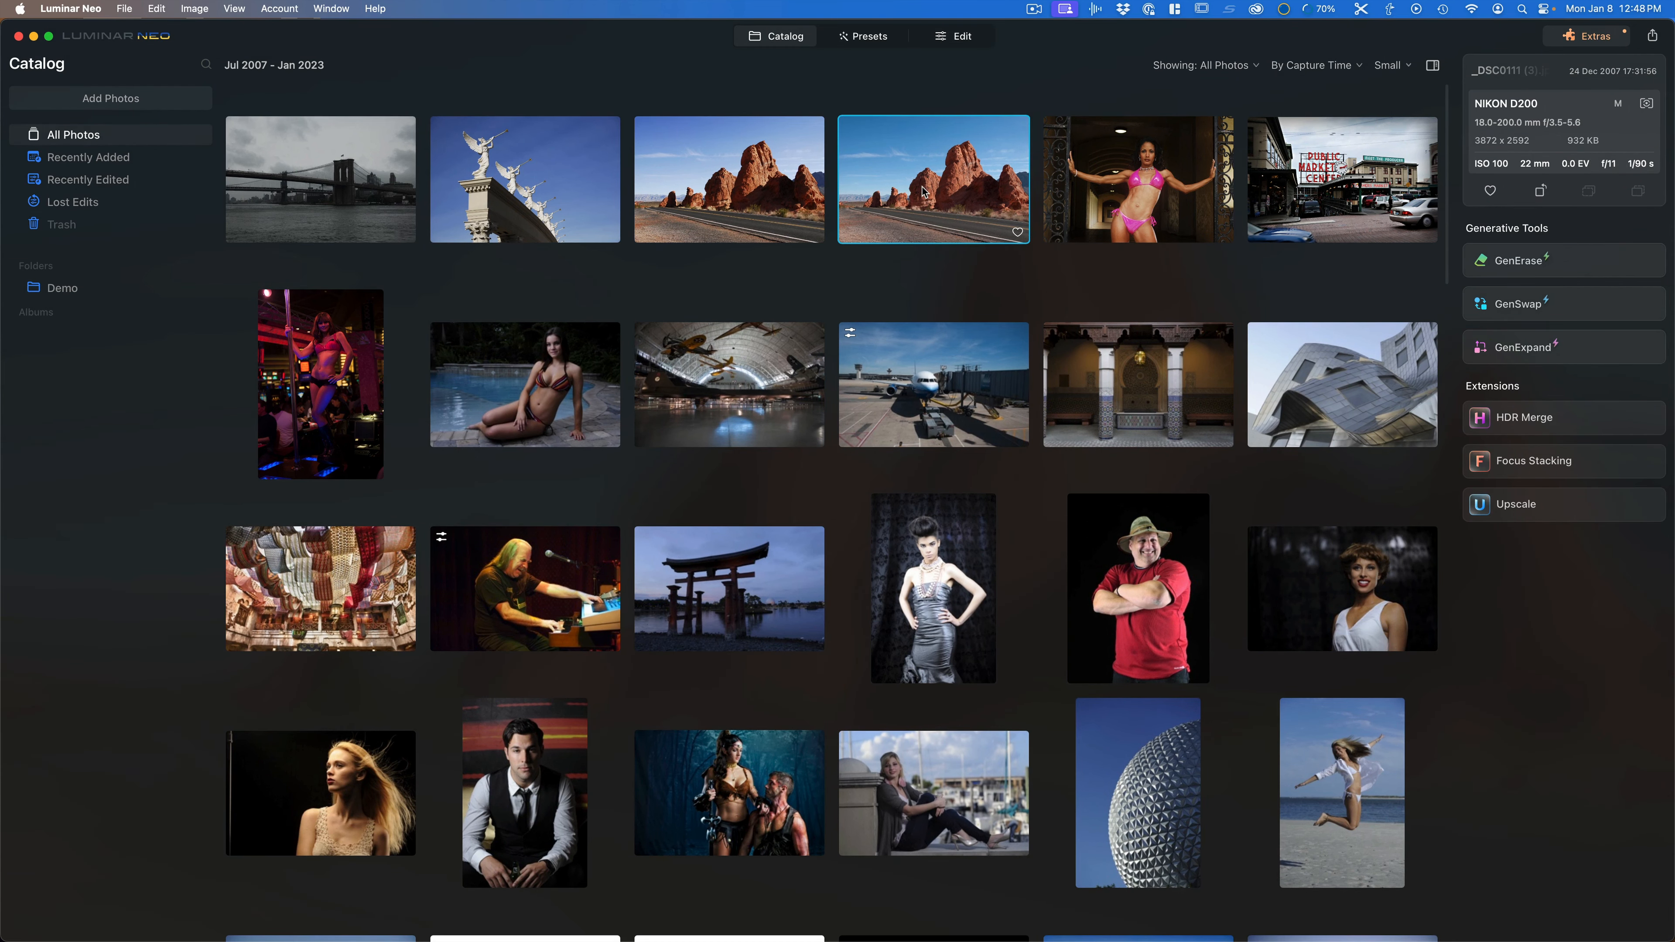
{"action": "left_click", "coordinate": [1523, 306]}
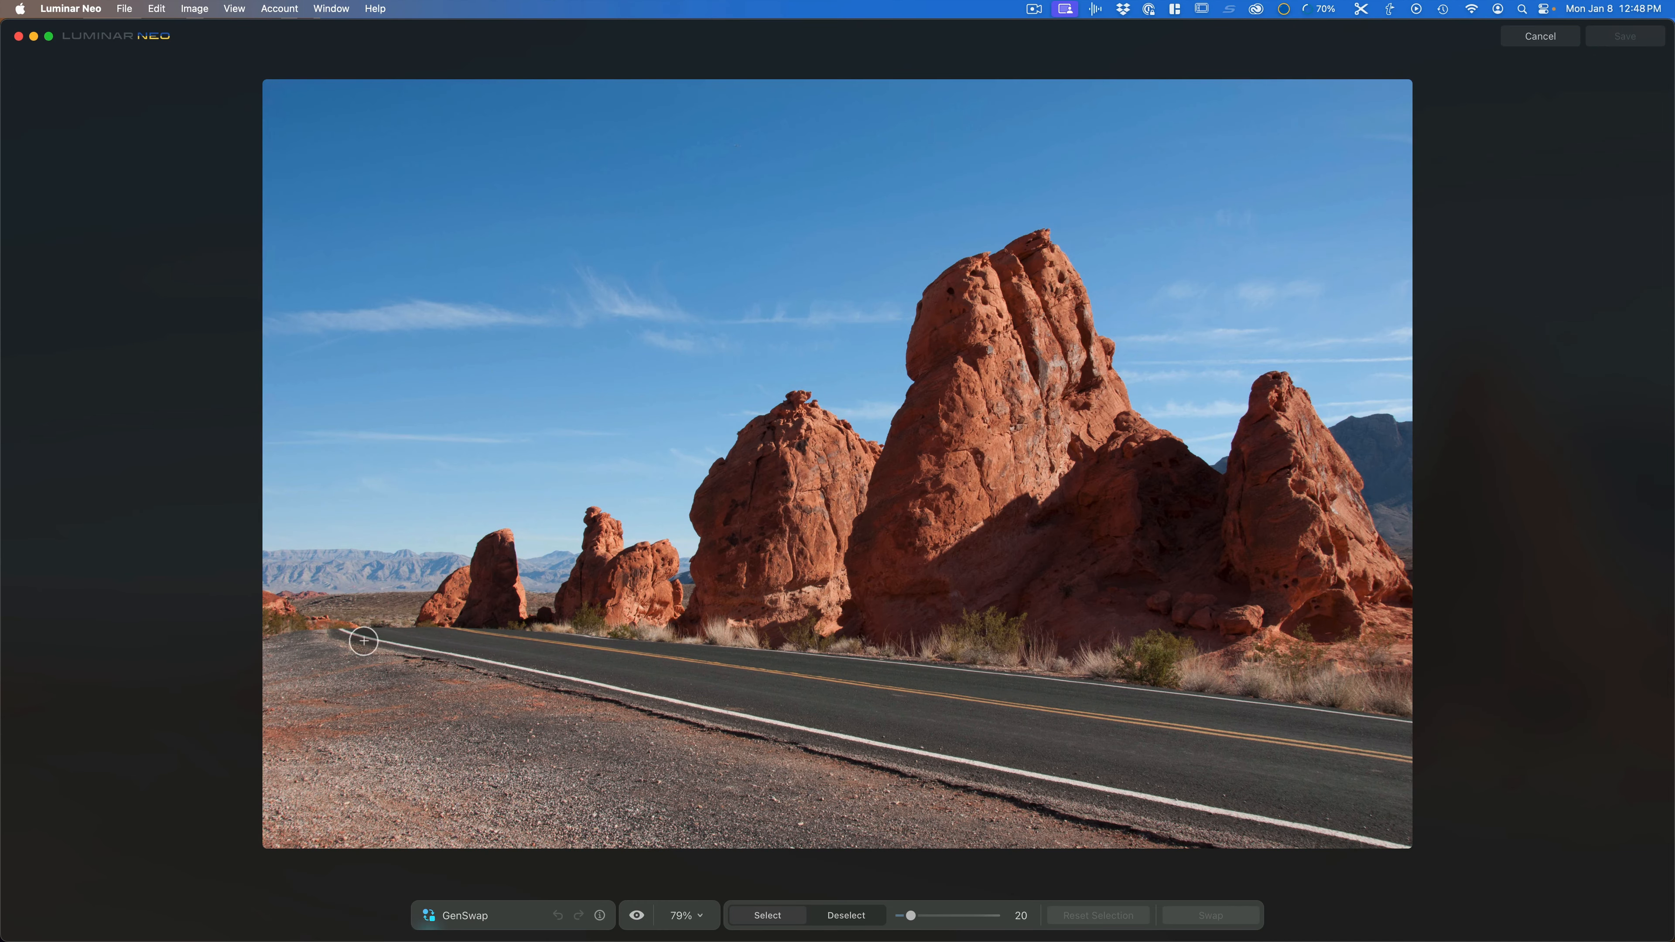
{"action": "key", "text": "bracketright"}
{"action": "key", "text": "bracketright"}
{"action": "key", "text": "bracketright"}
{"action": "key", "text": "bracketright"}
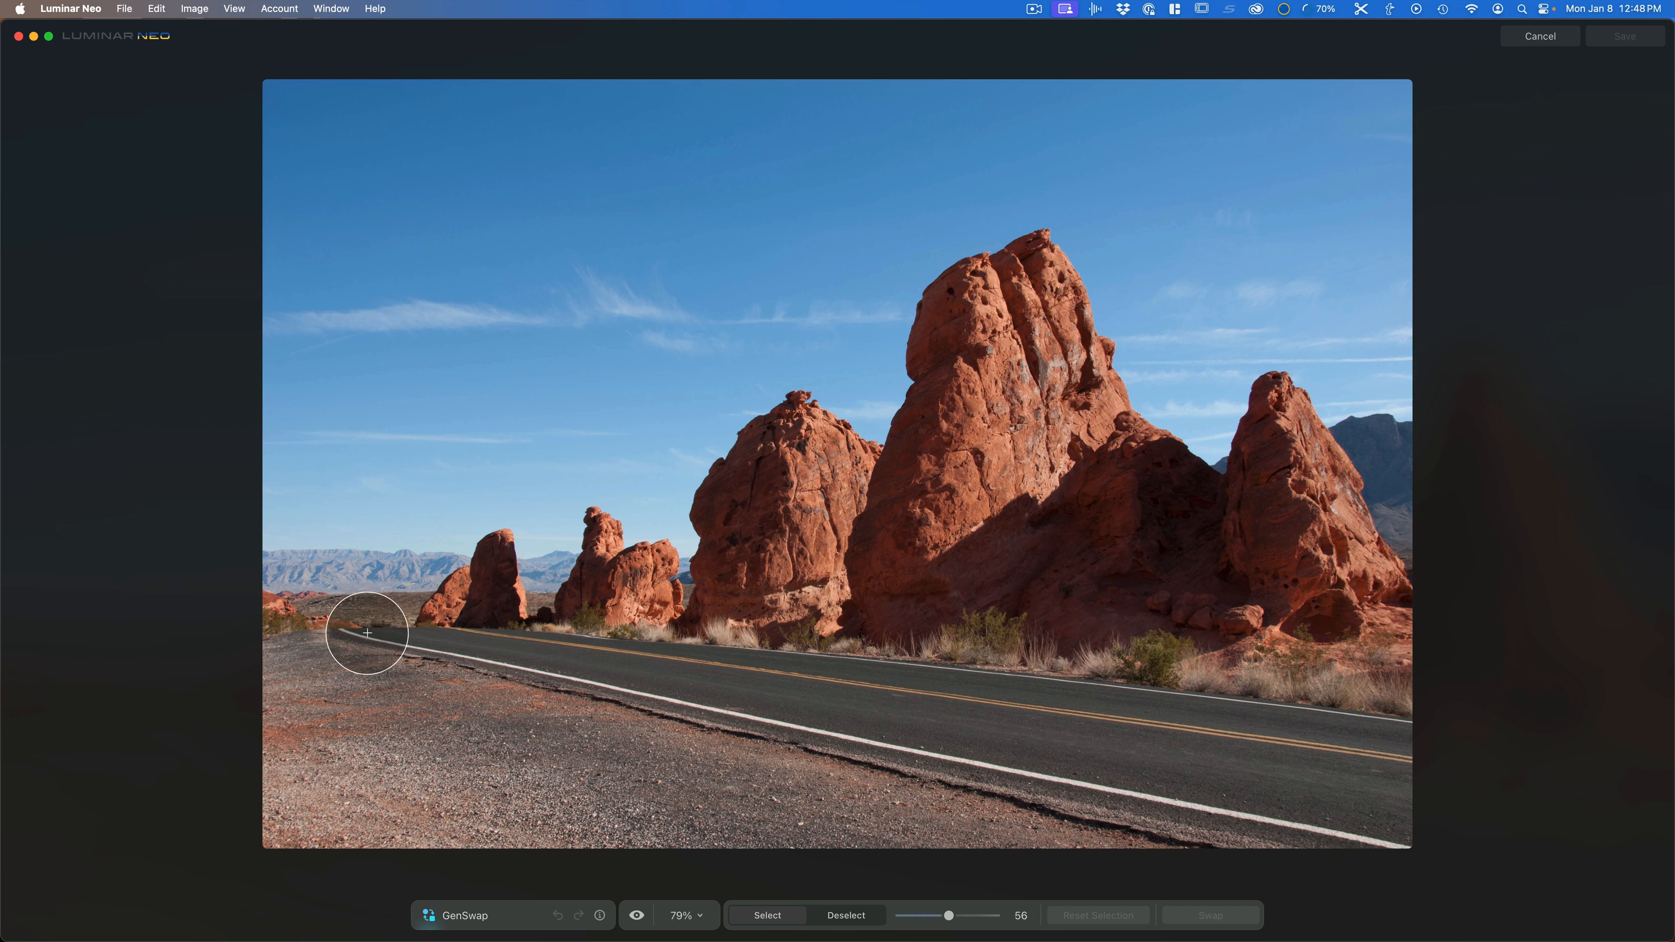
{"action": "mouse_move", "coordinate": [367, 636]}
{"action": "left_mouse_down"}
{"action": "mouse_move", "coordinate": [487, 640]}
{"action": "mouse_move", "coordinate": [600, 675]}
{"action": "mouse_move", "coordinate": [949, 722]}
{"action": "mouse_move", "coordinate": [1002, 748]}
{"action": "mouse_move", "coordinate": [1297, 804]}
{"action": "mouse_move", "coordinate": [1372, 816]}
{"action": "mouse_move", "coordinate": [1390, 800]}
{"action": "left_mouse_up"}
{"action": "left_click_drag", "start_coordinate": [1391, 707], "coordinate": [1092, 679]}
{"action": "mouse_move", "coordinate": [961, 671]}
{"action": "left_mouse_down"}
{"action": "mouse_move", "coordinate": [494, 624]}
{"action": "mouse_move", "coordinate": [1069, 722]}
{"action": "left_mouse_up"}
{"action": "left_click_drag", "start_coordinate": [1271, 748], "coordinate": [1372, 759]}
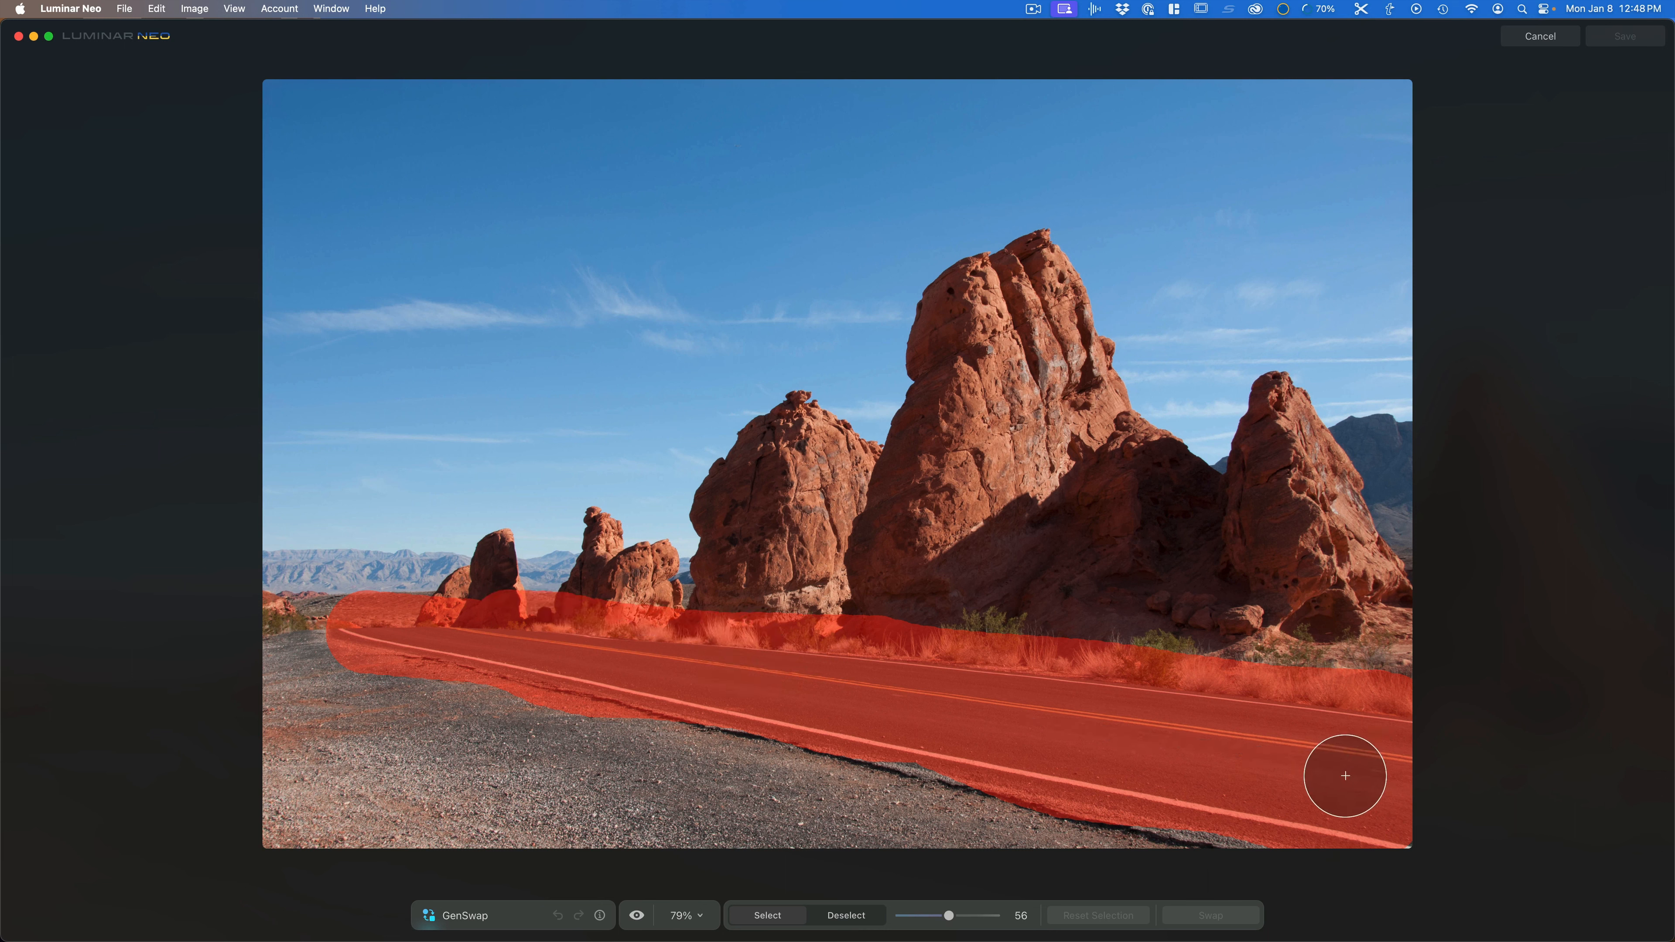
{"action": "left_click_drag", "start_coordinate": [1204, 834], "coordinate": [878, 752]}
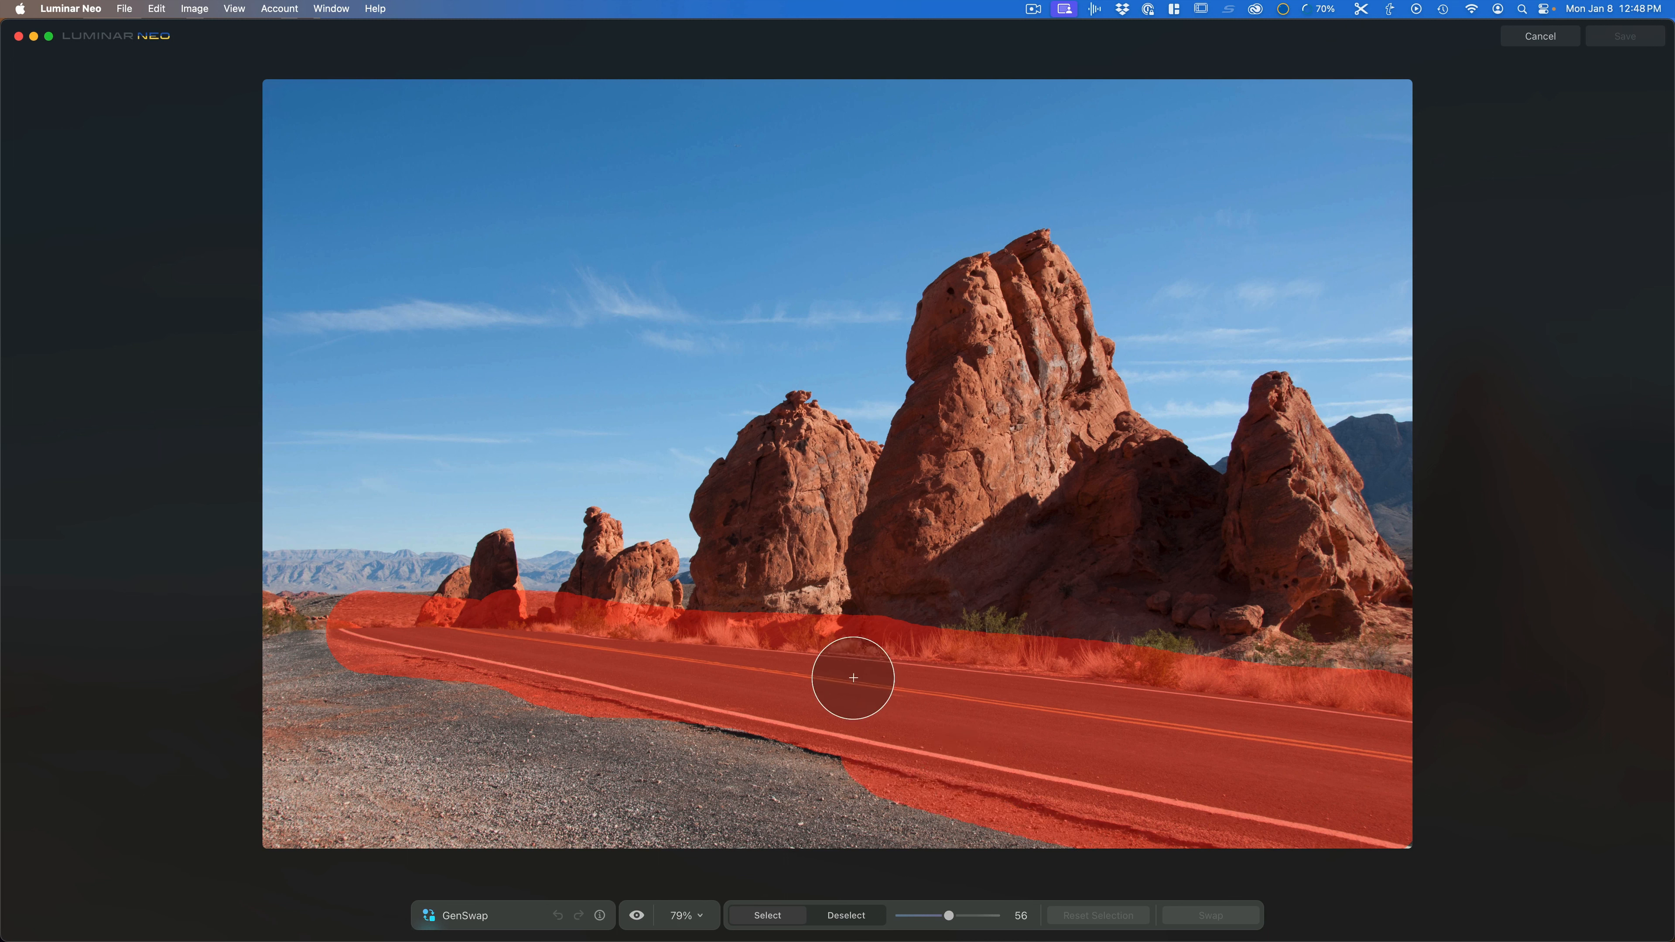
{"action": "mouse_move", "coordinate": [852, 677]}
{"action": "left_mouse_down"}
{"action": "mouse_move", "coordinate": [721, 625]}
{"action": "mouse_move", "coordinate": [542, 617]}
{"action": "left_mouse_up"}
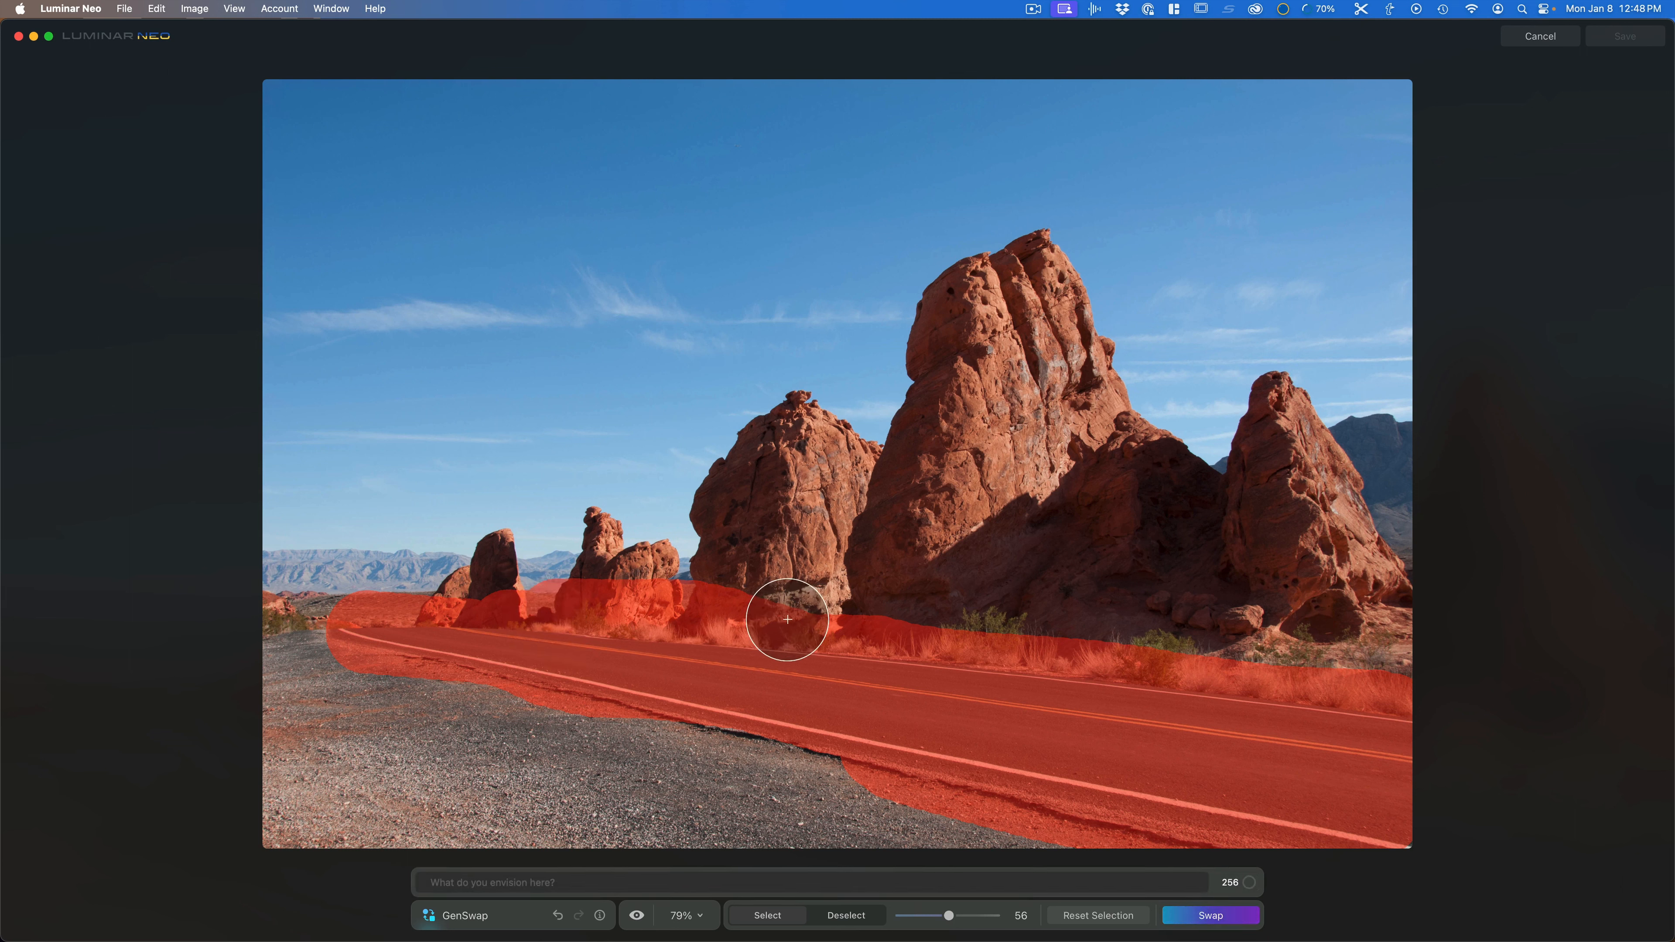
Step: Swap the road selection for "ford mustang on road" and reset the selection
{"action": "type", "text": "ford mu"}
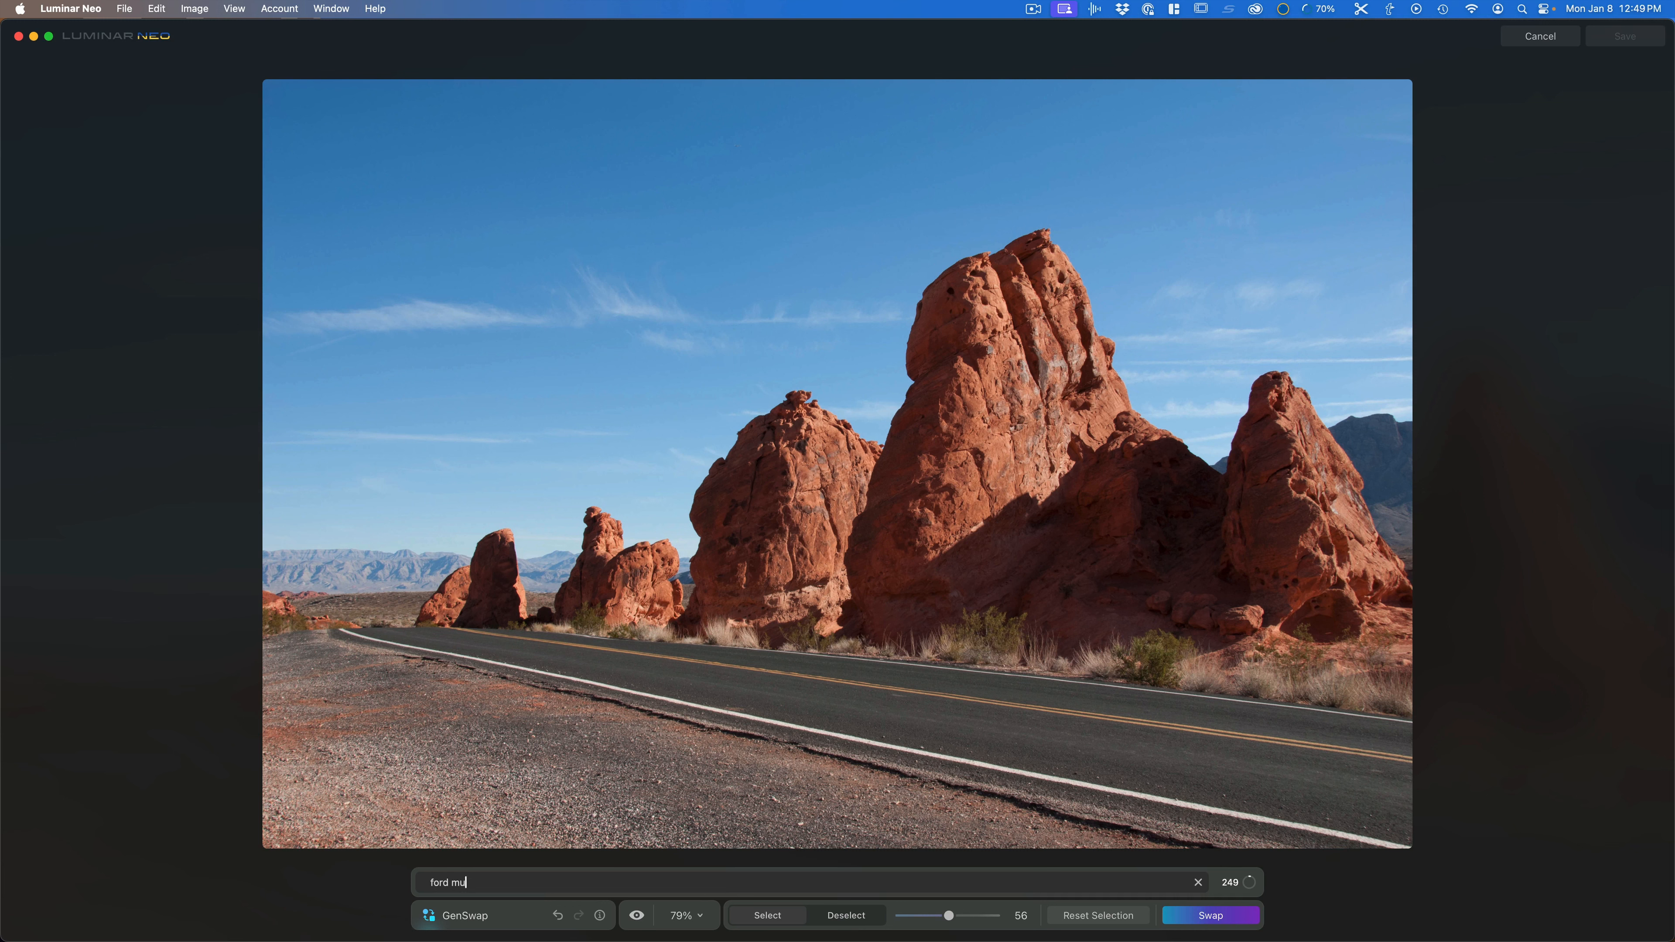
{"action": "type", "text": "stang on road"}
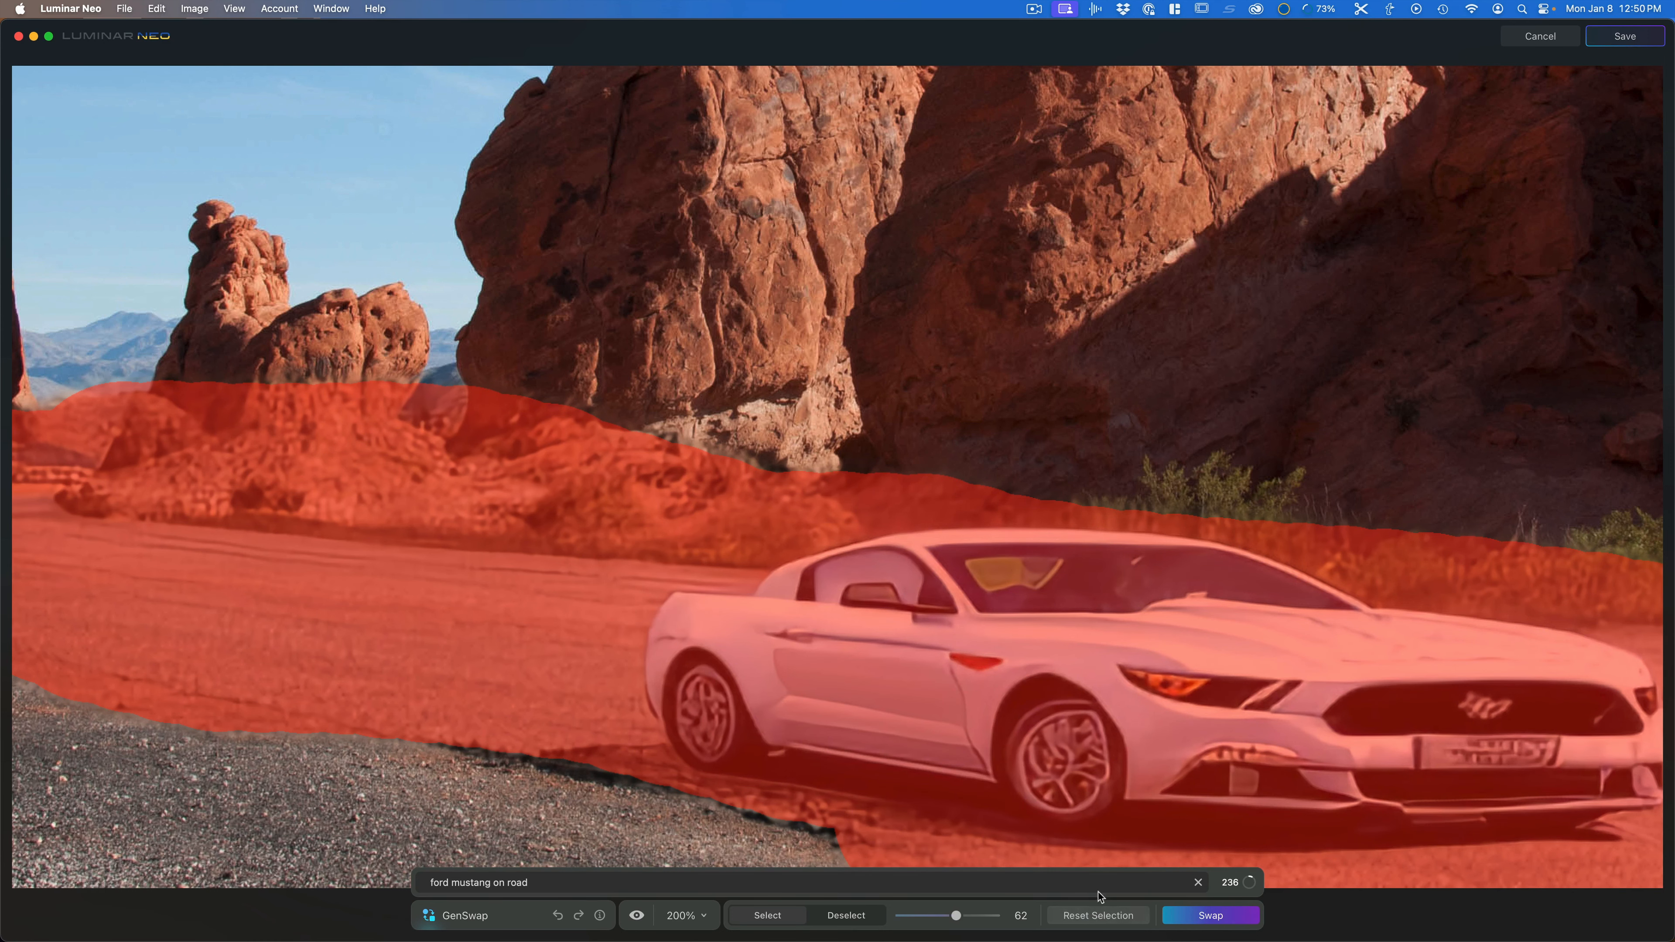
{"action": "left_click", "coordinate": [1098, 915]}
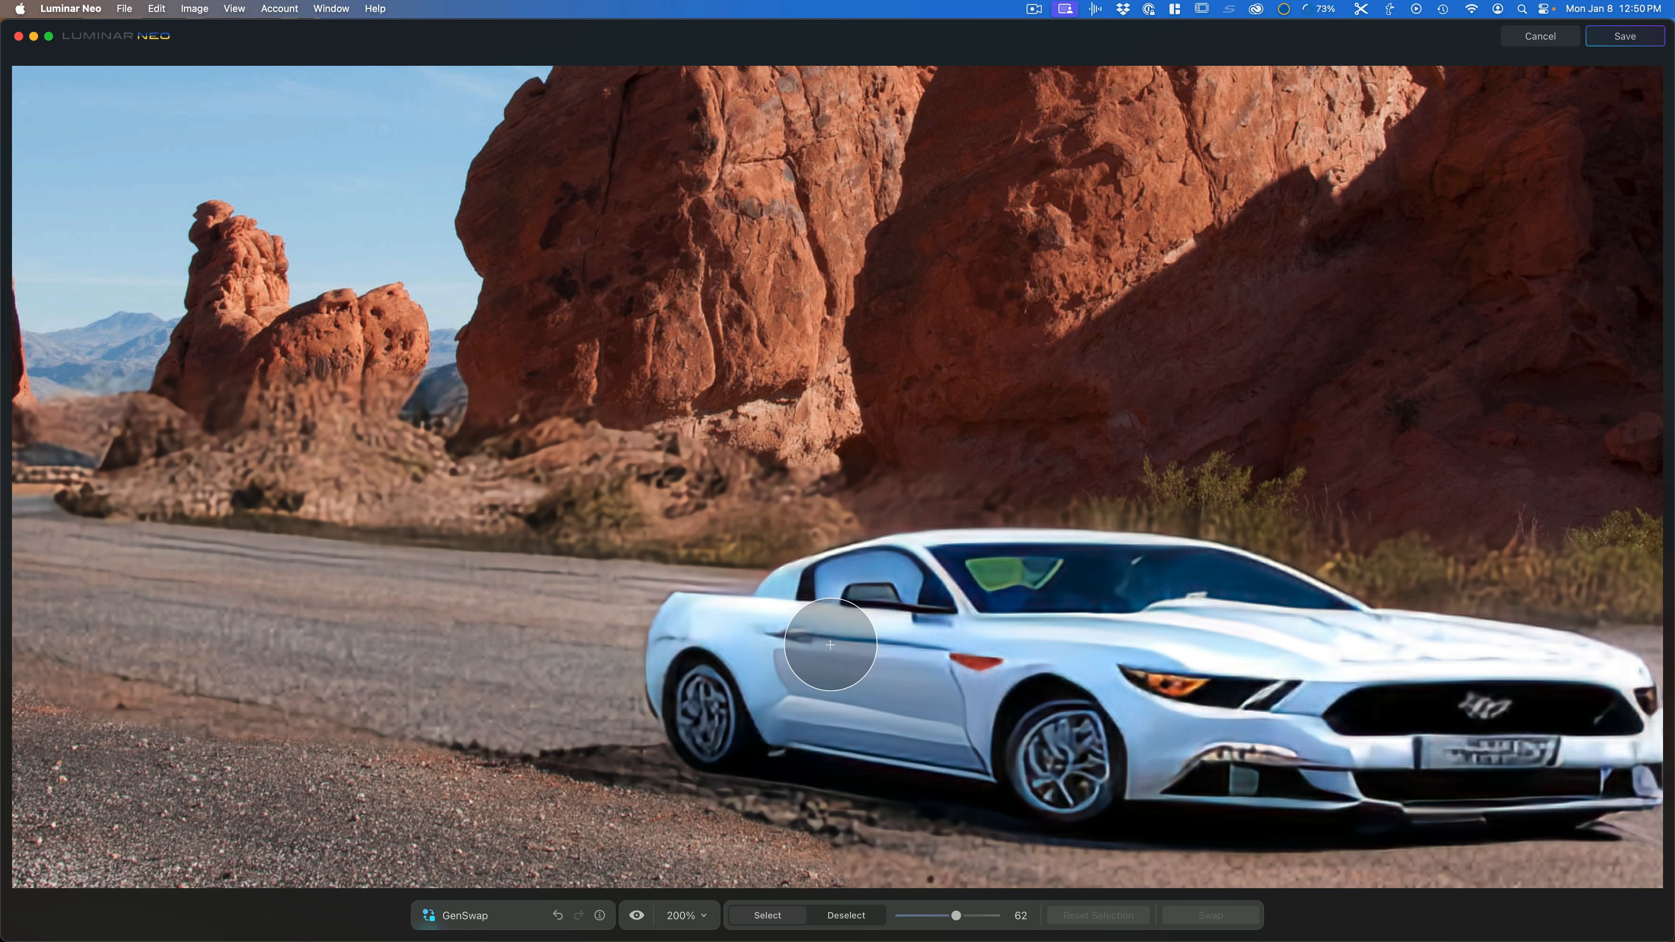
Step: Fit the view to the screen and cancel the GenSwap session
{"action": "left_click", "coordinate": [704, 920]}
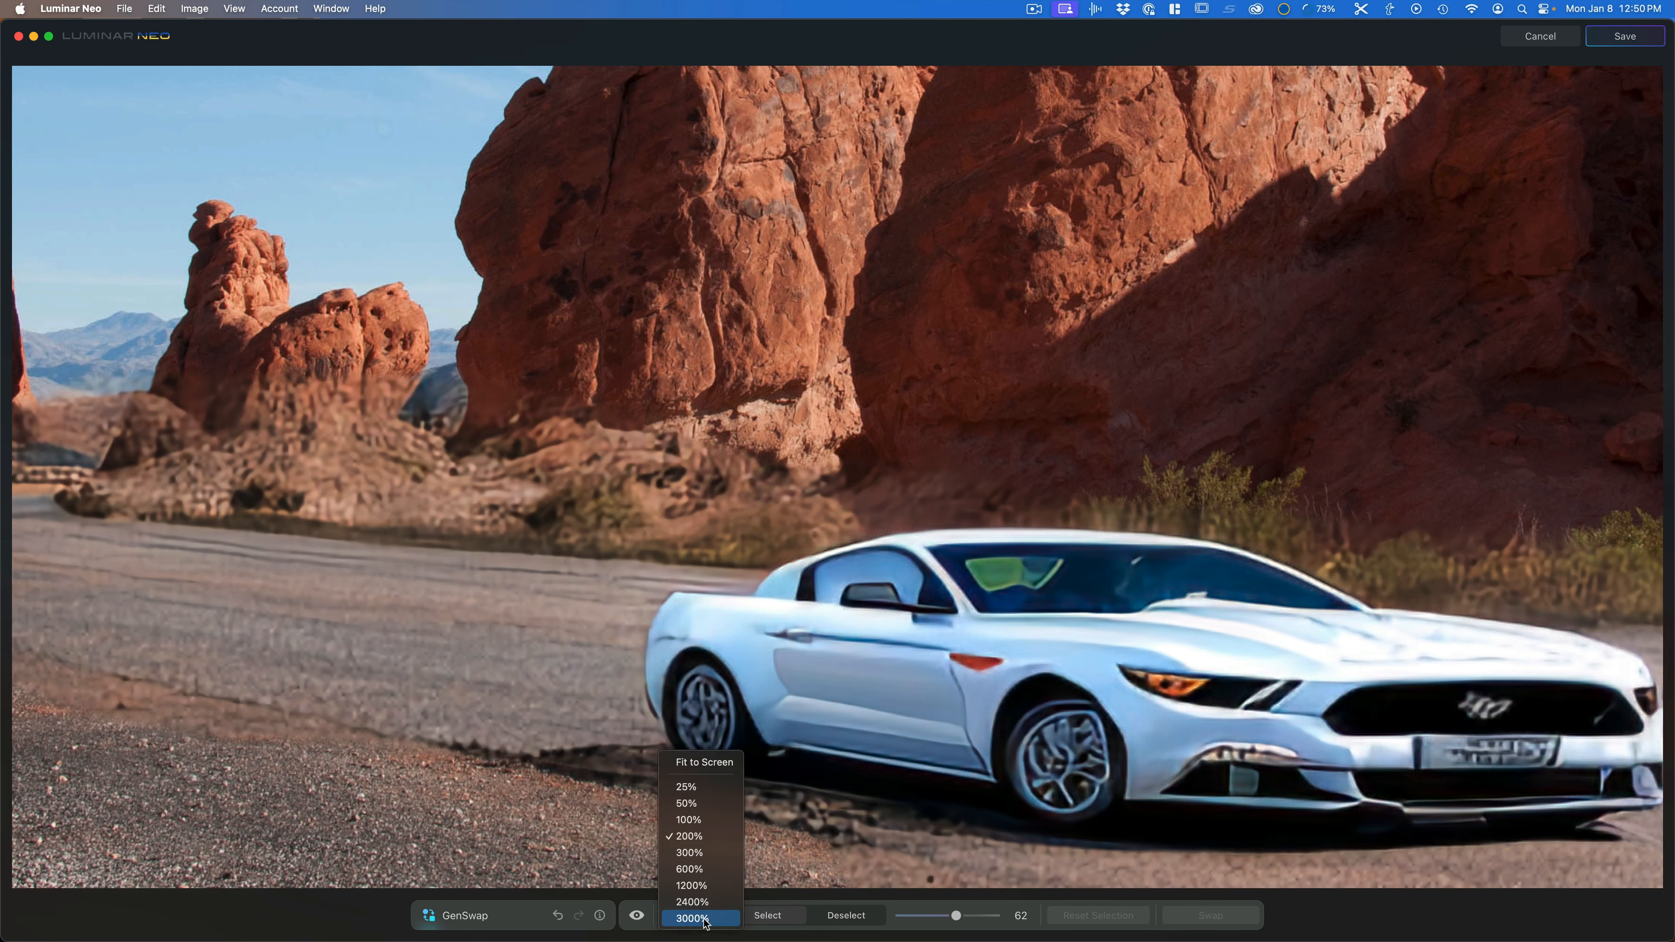
{"action": "left_click", "coordinate": [704, 762]}
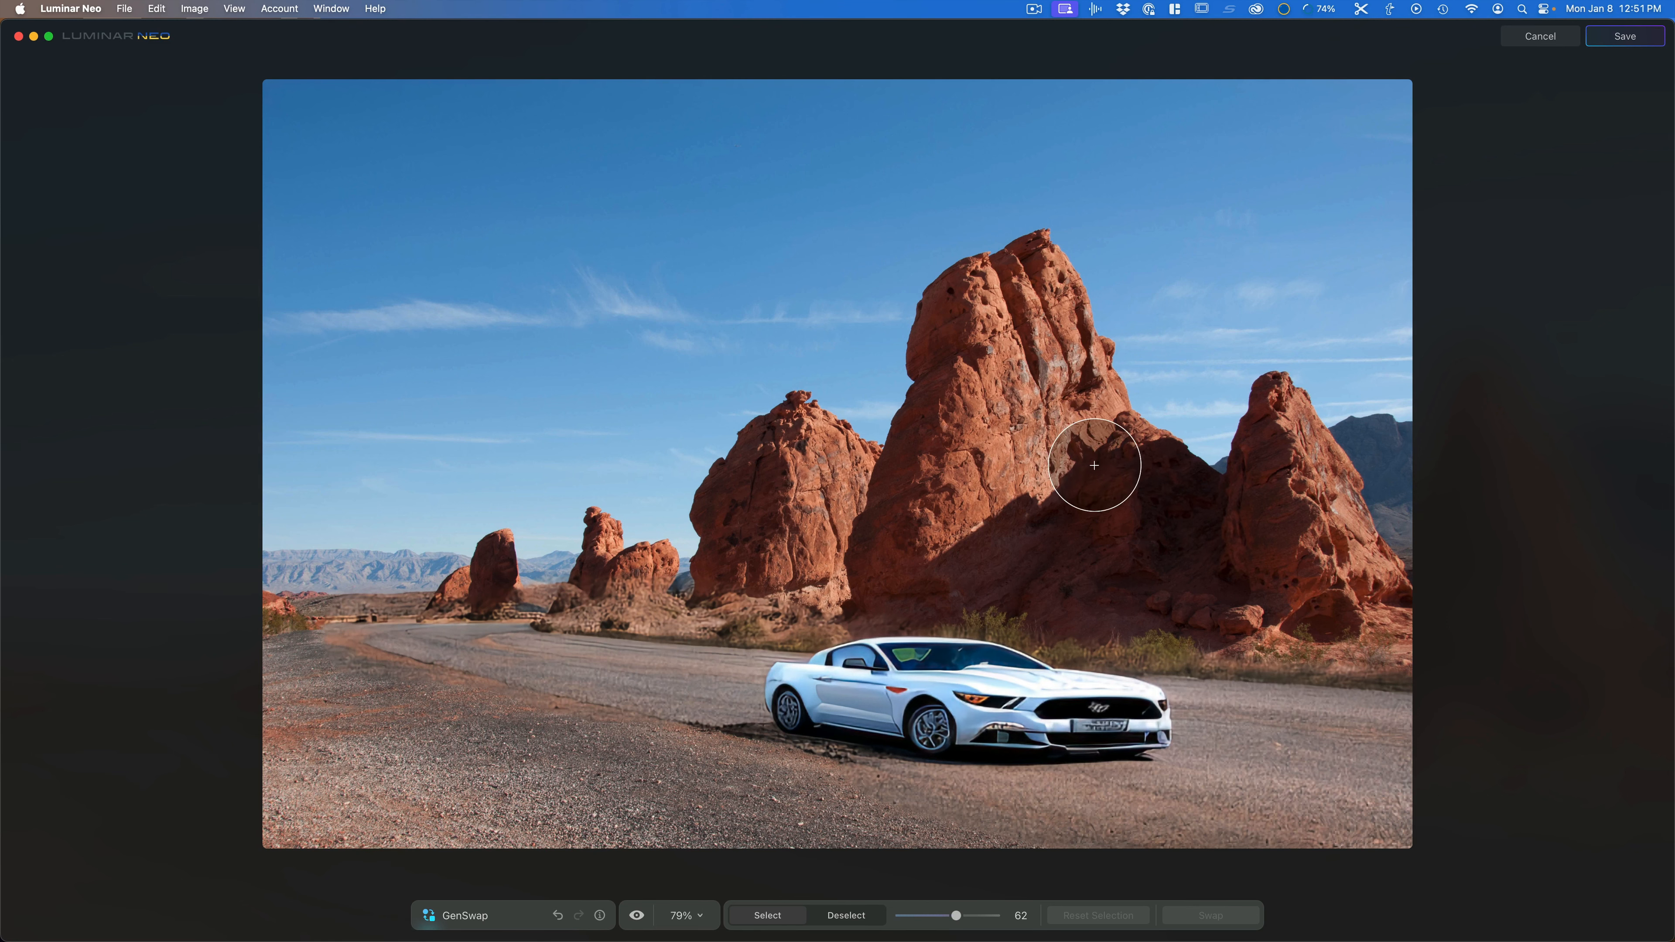
{"action": "left_click", "coordinate": [1537, 40]}
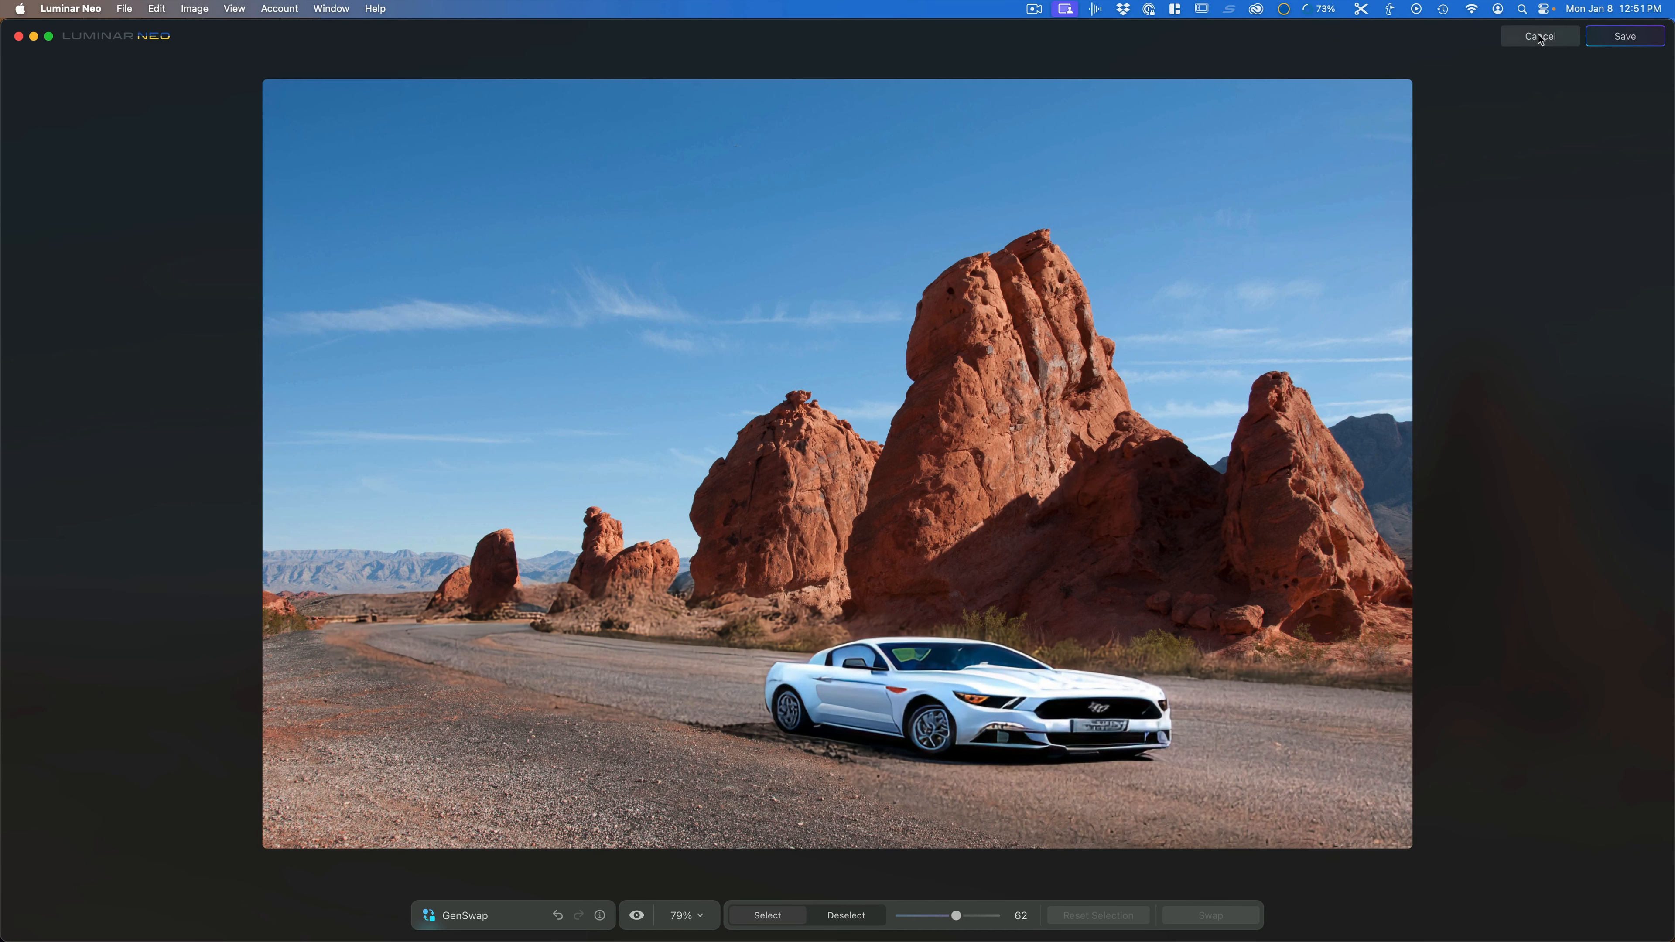
Step: Select the photo of the baby lying on a white blanket in the catalog
{"action": "scroll", "coordinate": [1010, 345], "scroll_direction": "down", "scroll_amount": 10}
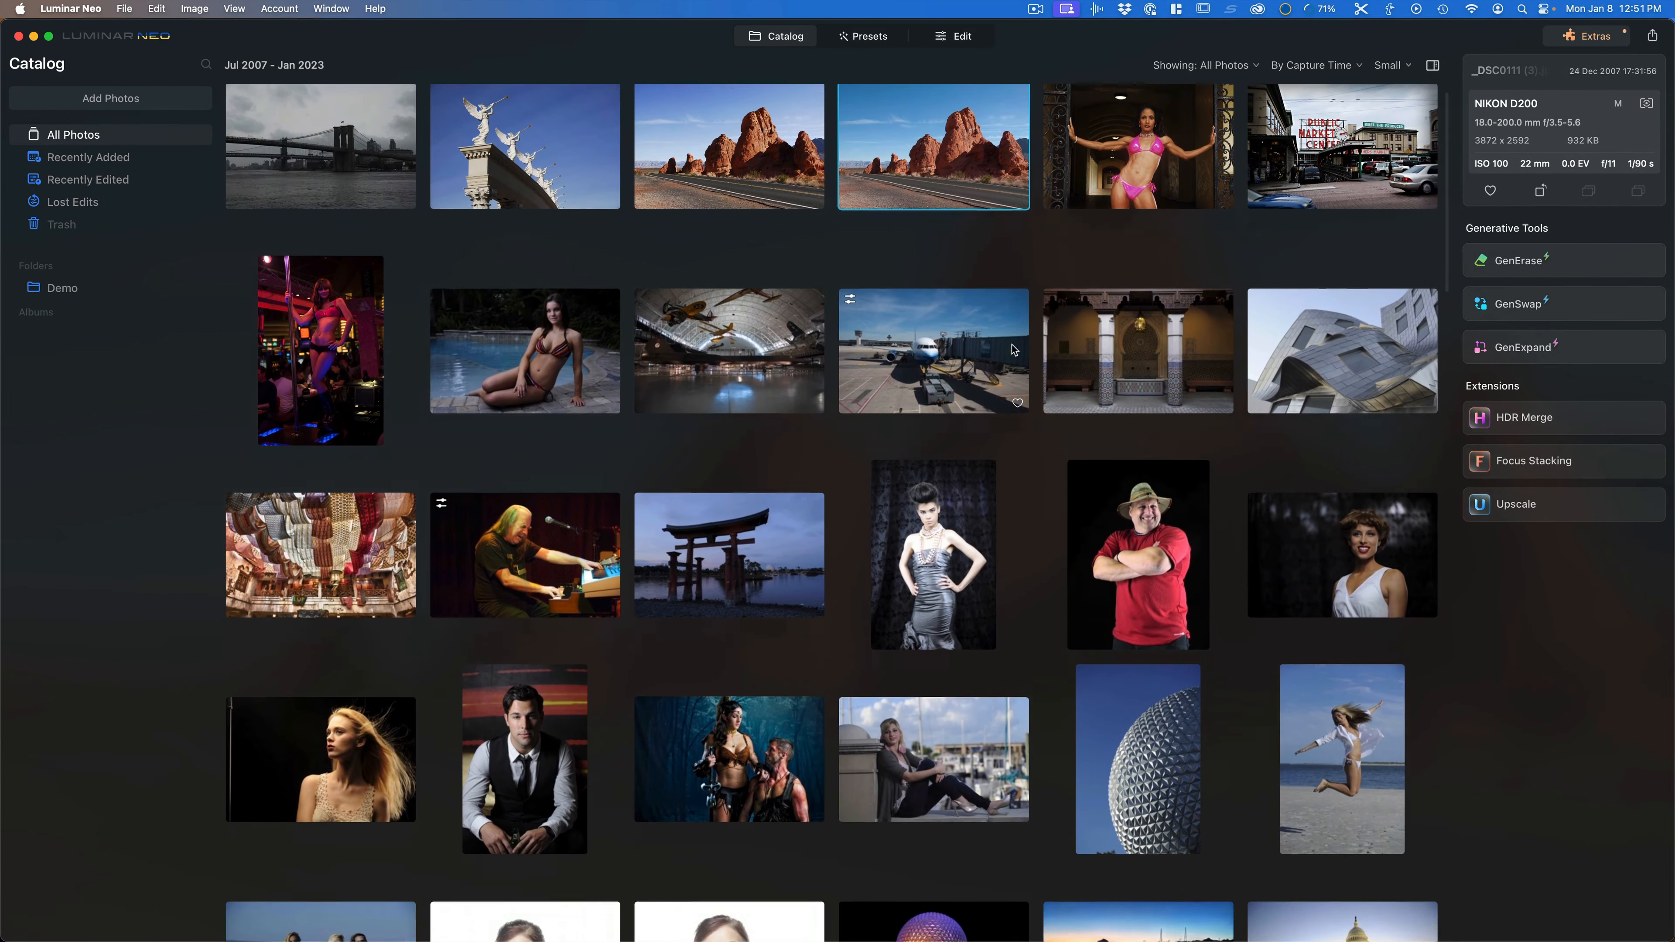
{"action": "scroll", "coordinate": [1011, 344], "scroll_direction": "down", "scroll_amount": 15}
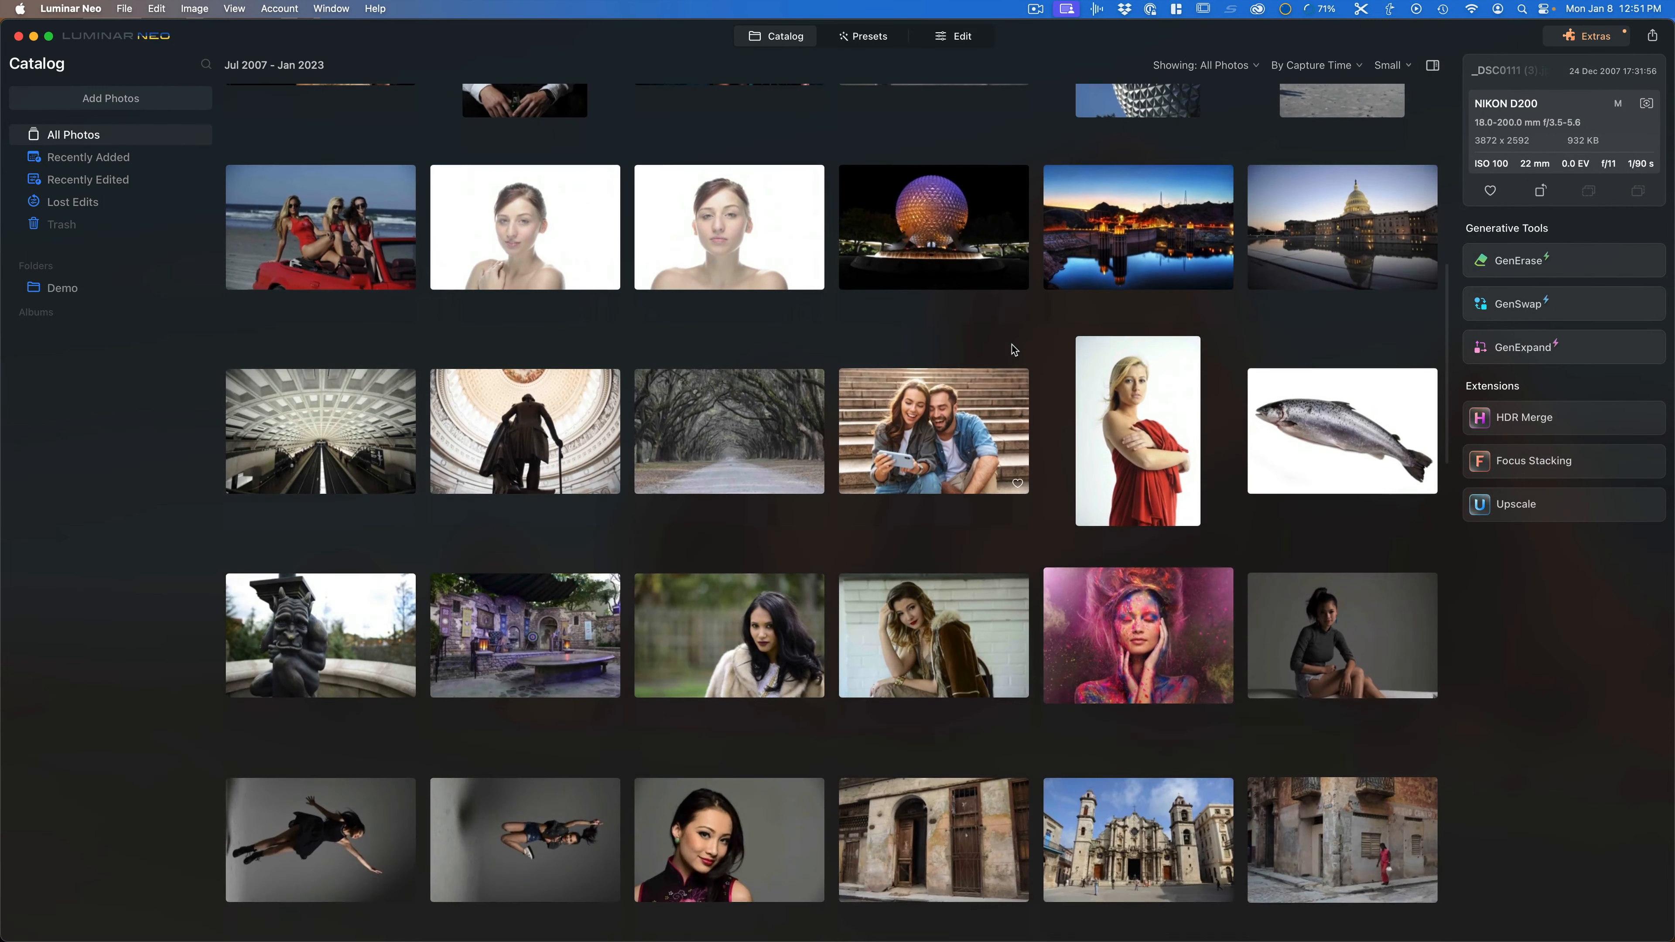
{"action": "scroll", "coordinate": [1011, 345], "scroll_direction": "down", "scroll_amount": 7}
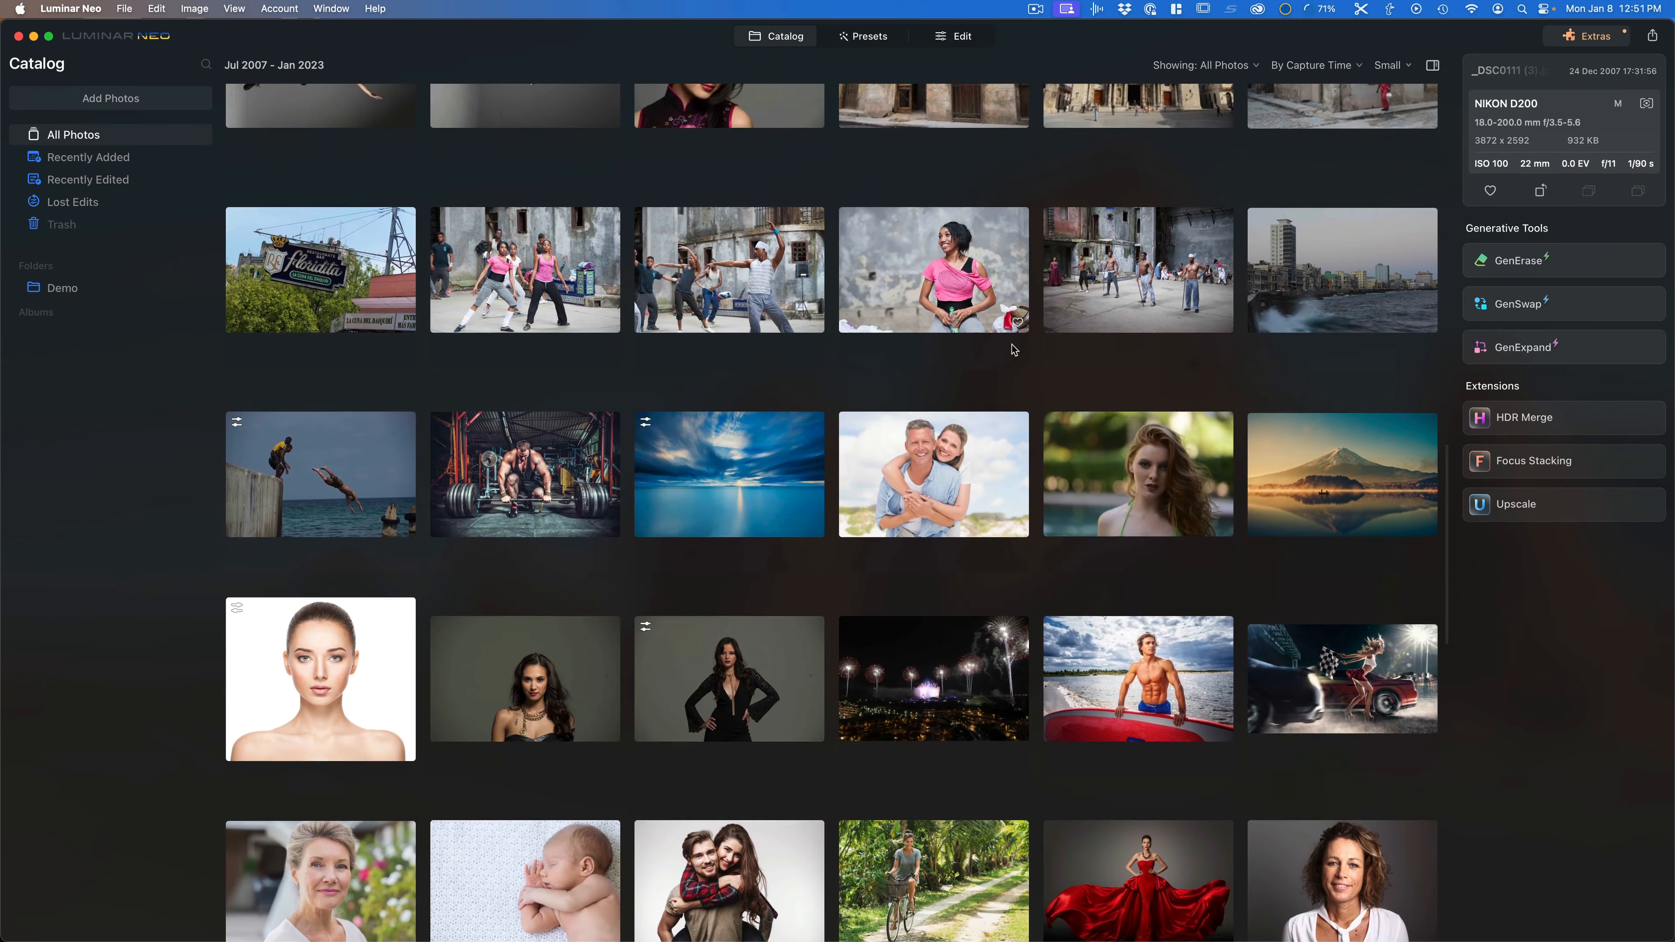
{"action": "scroll", "coordinate": [811, 532], "scroll_direction": "down", "scroll_amount": 5}
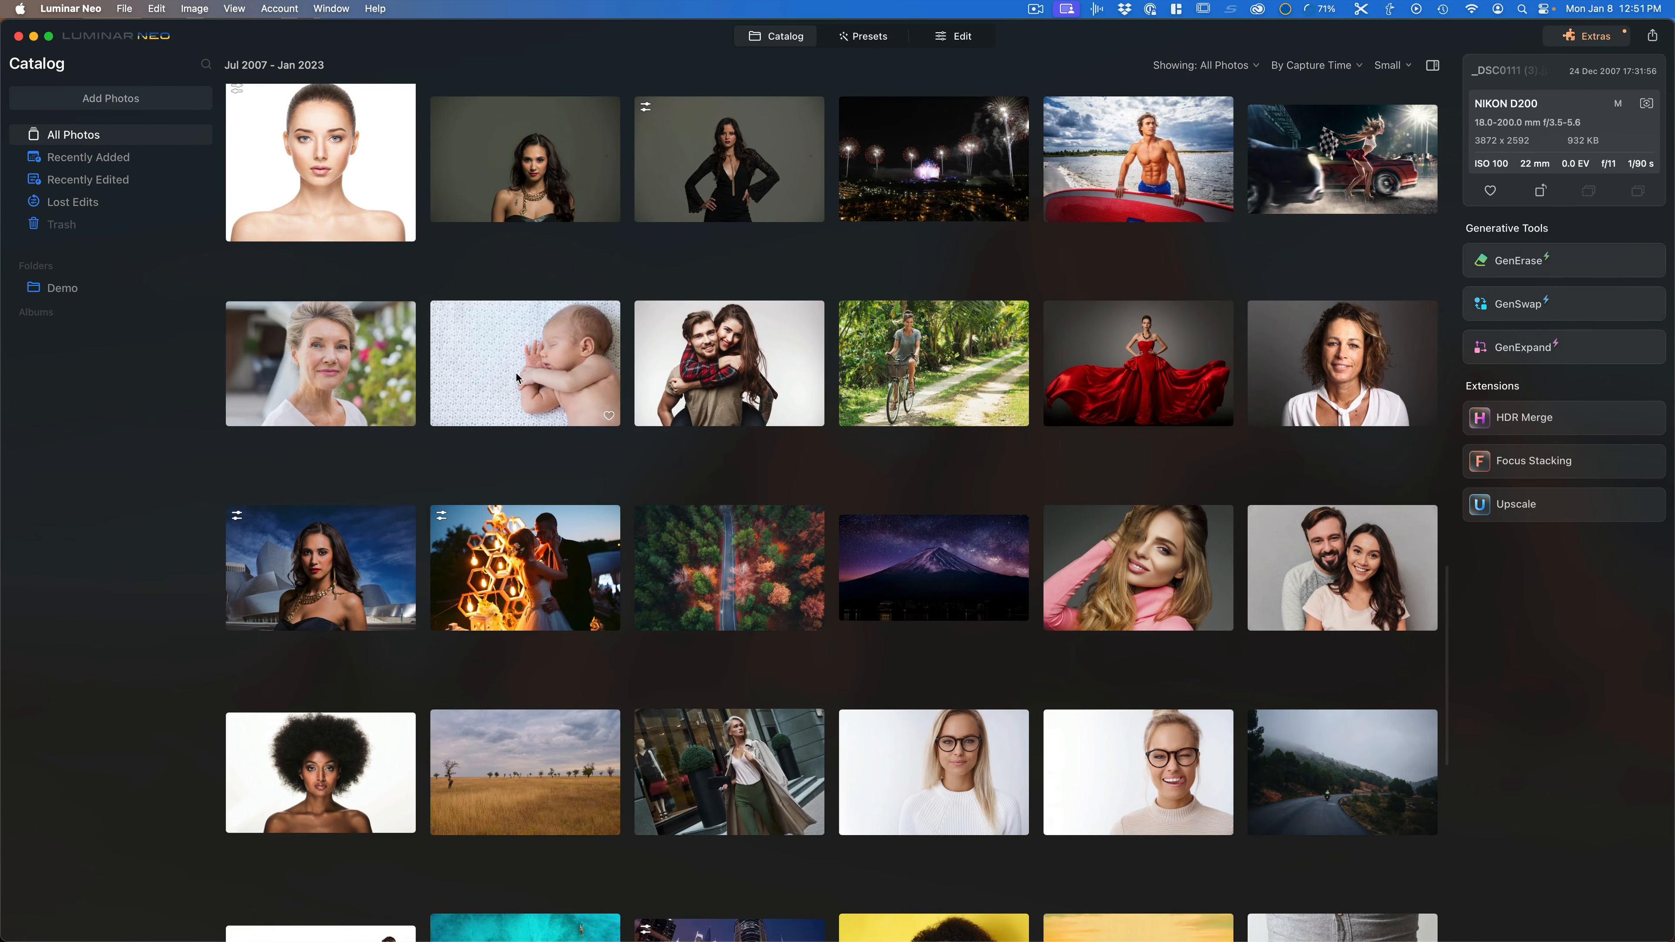
{"action": "scroll", "coordinate": [676, 394], "scroll_direction": "down", "scroll_amount": 9}
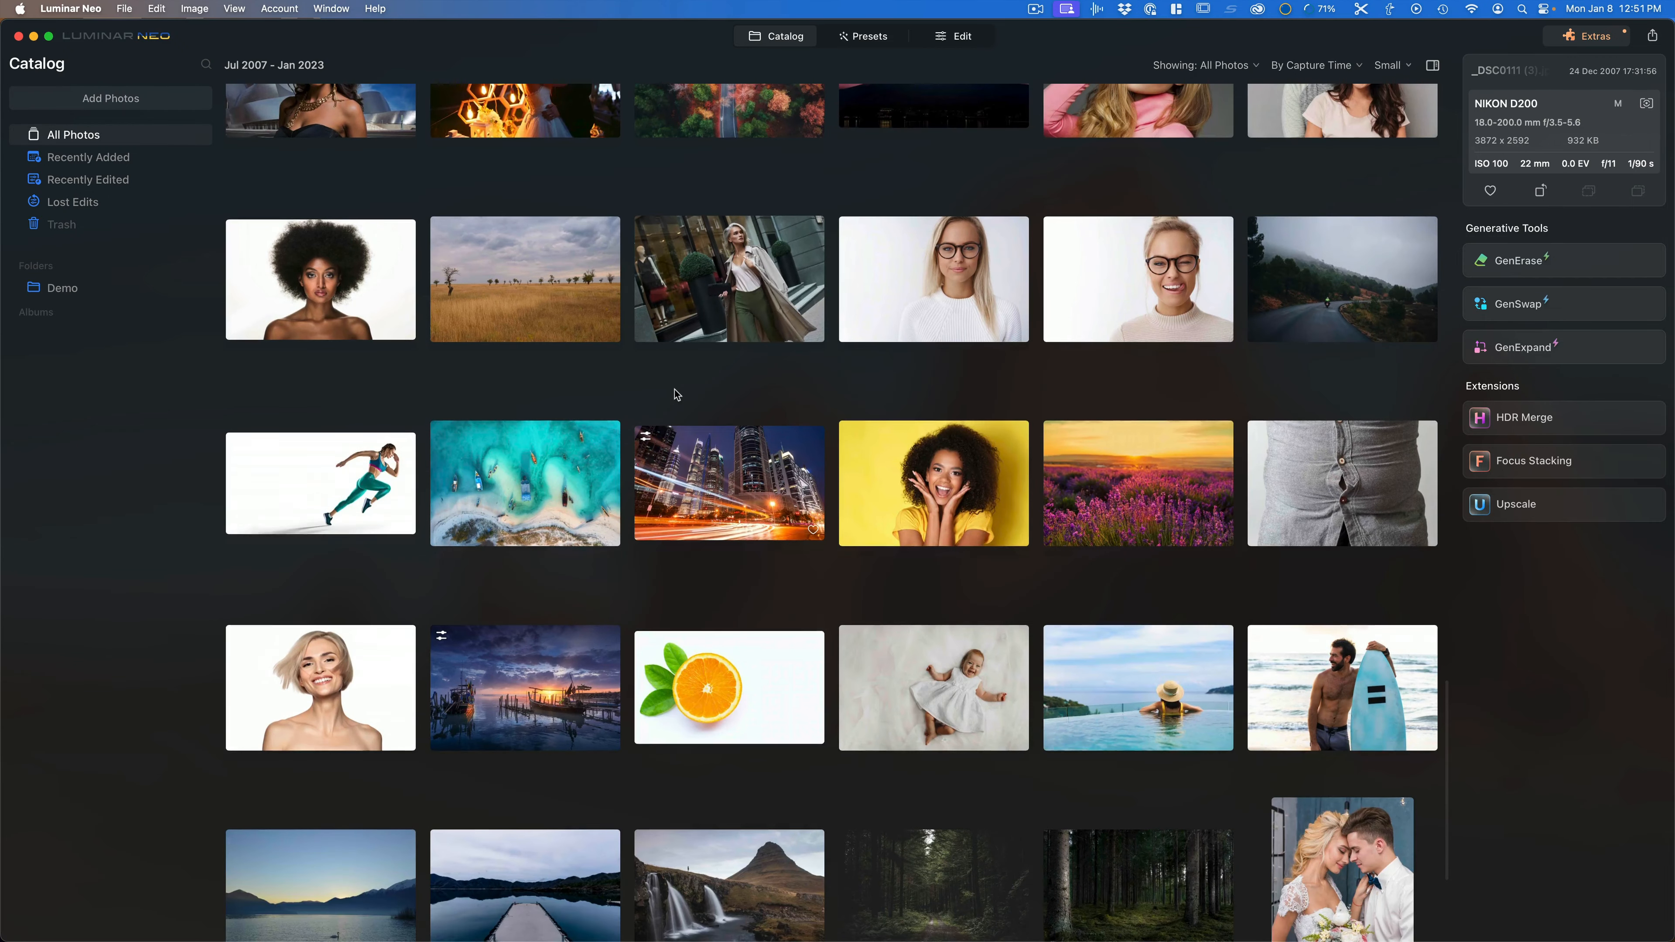
{"action": "scroll", "coordinate": [676, 394], "scroll_direction": "down", "scroll_amount": 3}
{"action": "left_click", "coordinate": [1013, 480]}
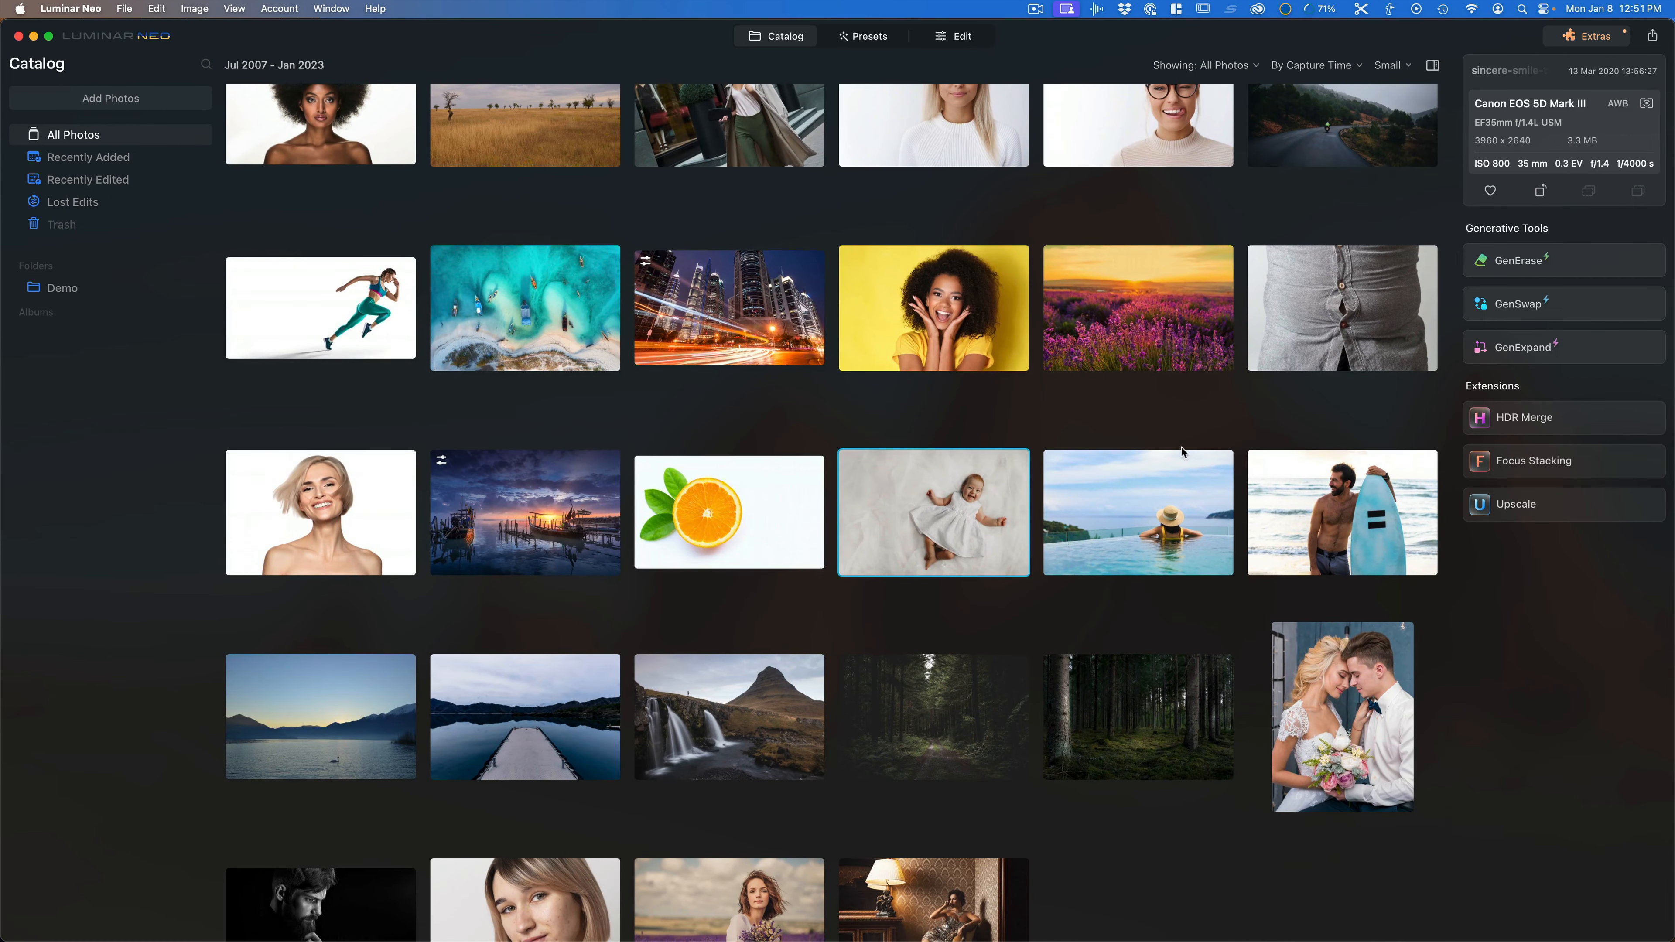
Step: Open the baby photo in GenSwap and paint a selection over the blanket left of the baby with brush size 100
{"action": "left_click", "coordinate": [1509, 305]}
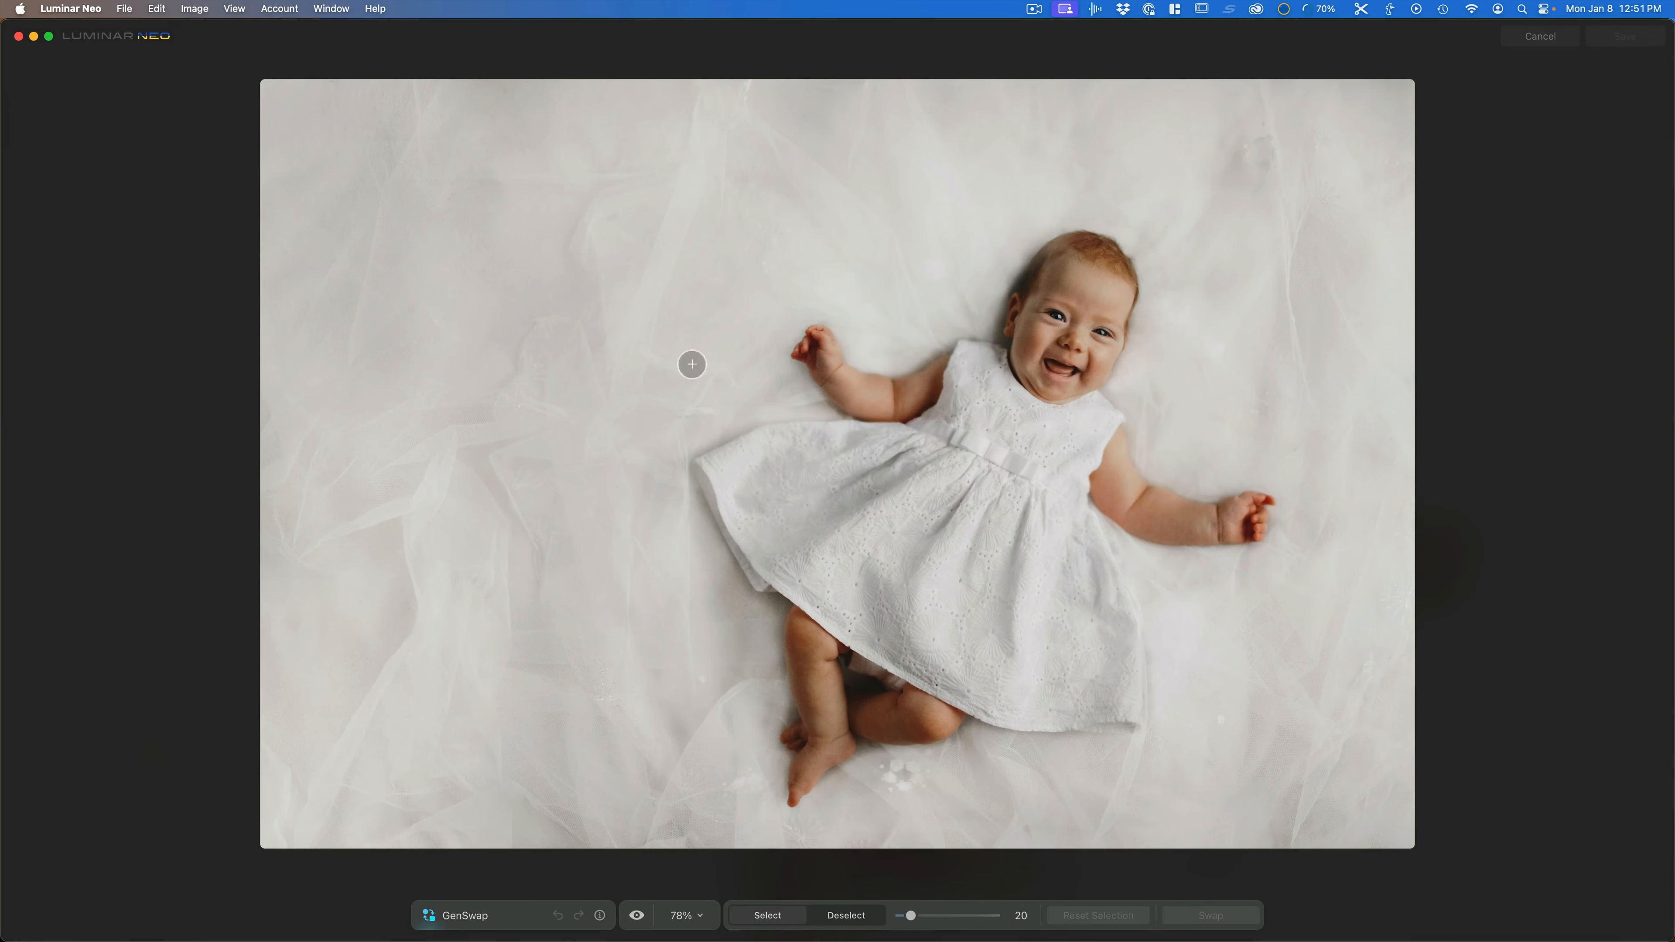
{"action": "key", "text": "bracketright"}
{"action": "key", "text": "bracketright"}
{"action": "key", "text": "bracketright"}
{"action": "key", "text": "bracketright"}
{"action": "key", "text": "bracketright"}
{"action": "key", "text": "bracketright"}
{"action": "key", "text": "bracketright"}
{"action": "key", "text": "bracketright"}
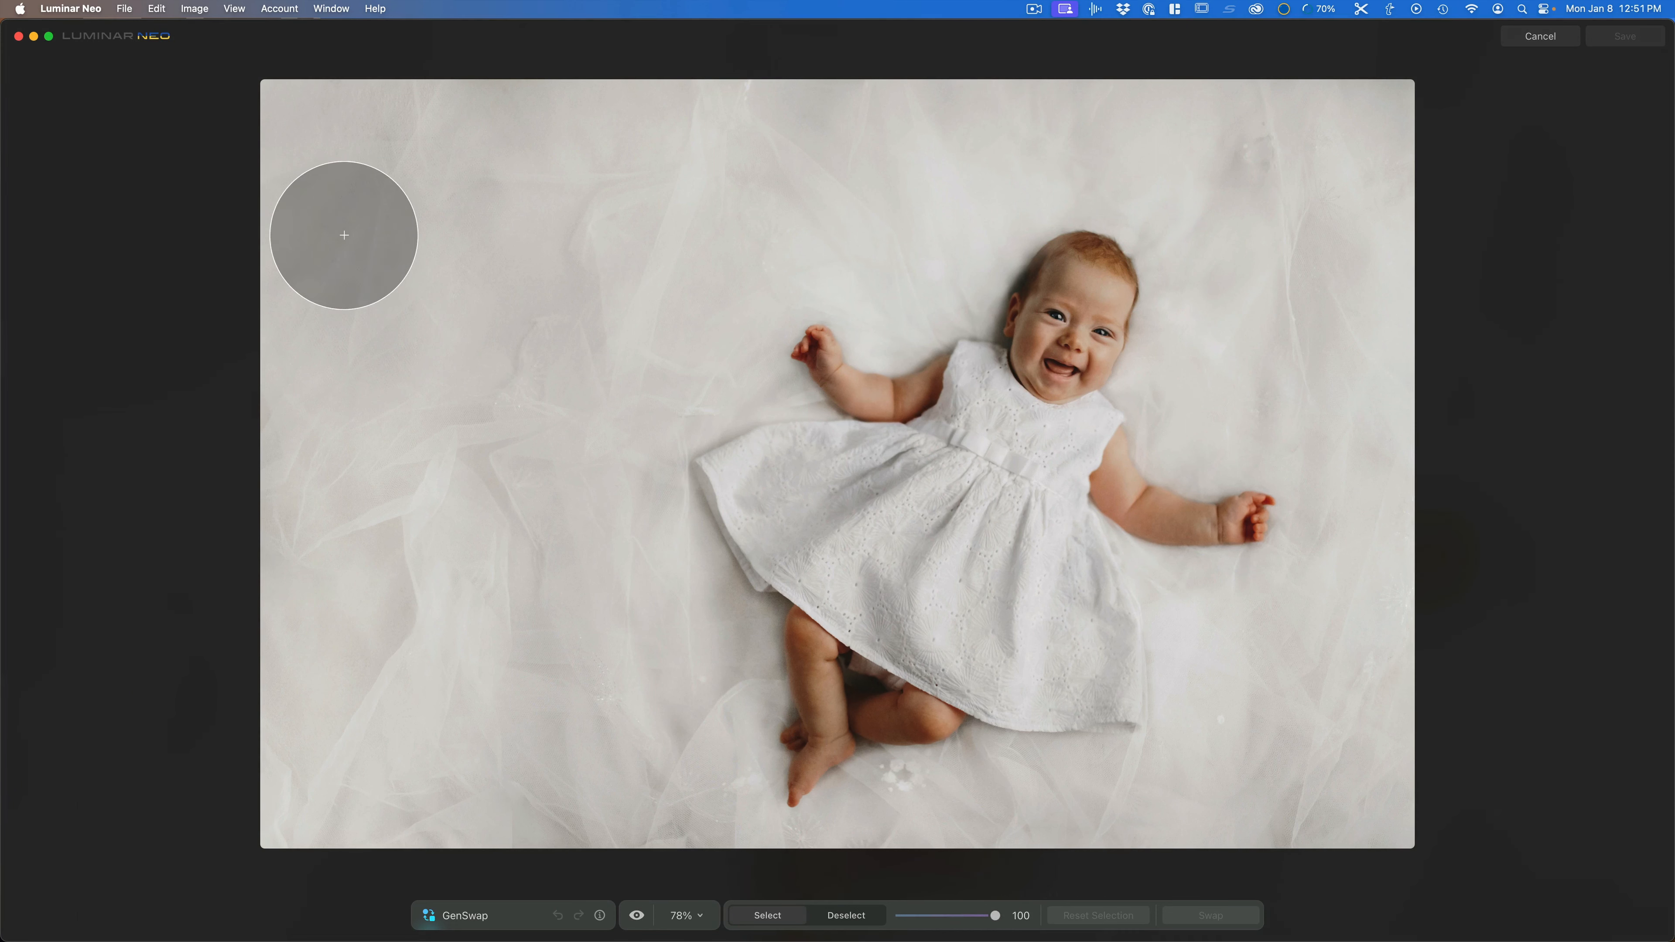
{"action": "mouse_move", "coordinate": [337, 211]}
{"action": "left_mouse_down"}
{"action": "mouse_move", "coordinate": [575, 190]}
{"action": "mouse_move", "coordinate": [644, 209]}
{"action": "mouse_move", "coordinate": [672, 283]}
{"action": "mouse_move", "coordinate": [641, 413]}
{"action": "mouse_move", "coordinate": [462, 466]}
{"action": "left_mouse_up"}
{"action": "mouse_move", "coordinate": [319, 297]}
{"action": "left_mouse_down"}
{"action": "mouse_move", "coordinate": [318, 437]}
{"action": "mouse_move", "coordinate": [495, 396]}
{"action": "mouse_move", "coordinate": [551, 328]}
{"action": "mouse_move", "coordinate": [501, 290]}
{"action": "mouse_move", "coordinate": [554, 287]}
{"action": "mouse_move", "coordinate": [419, 291]}
{"action": "mouse_move", "coordinate": [437, 378]}
{"action": "left_mouse_up"}
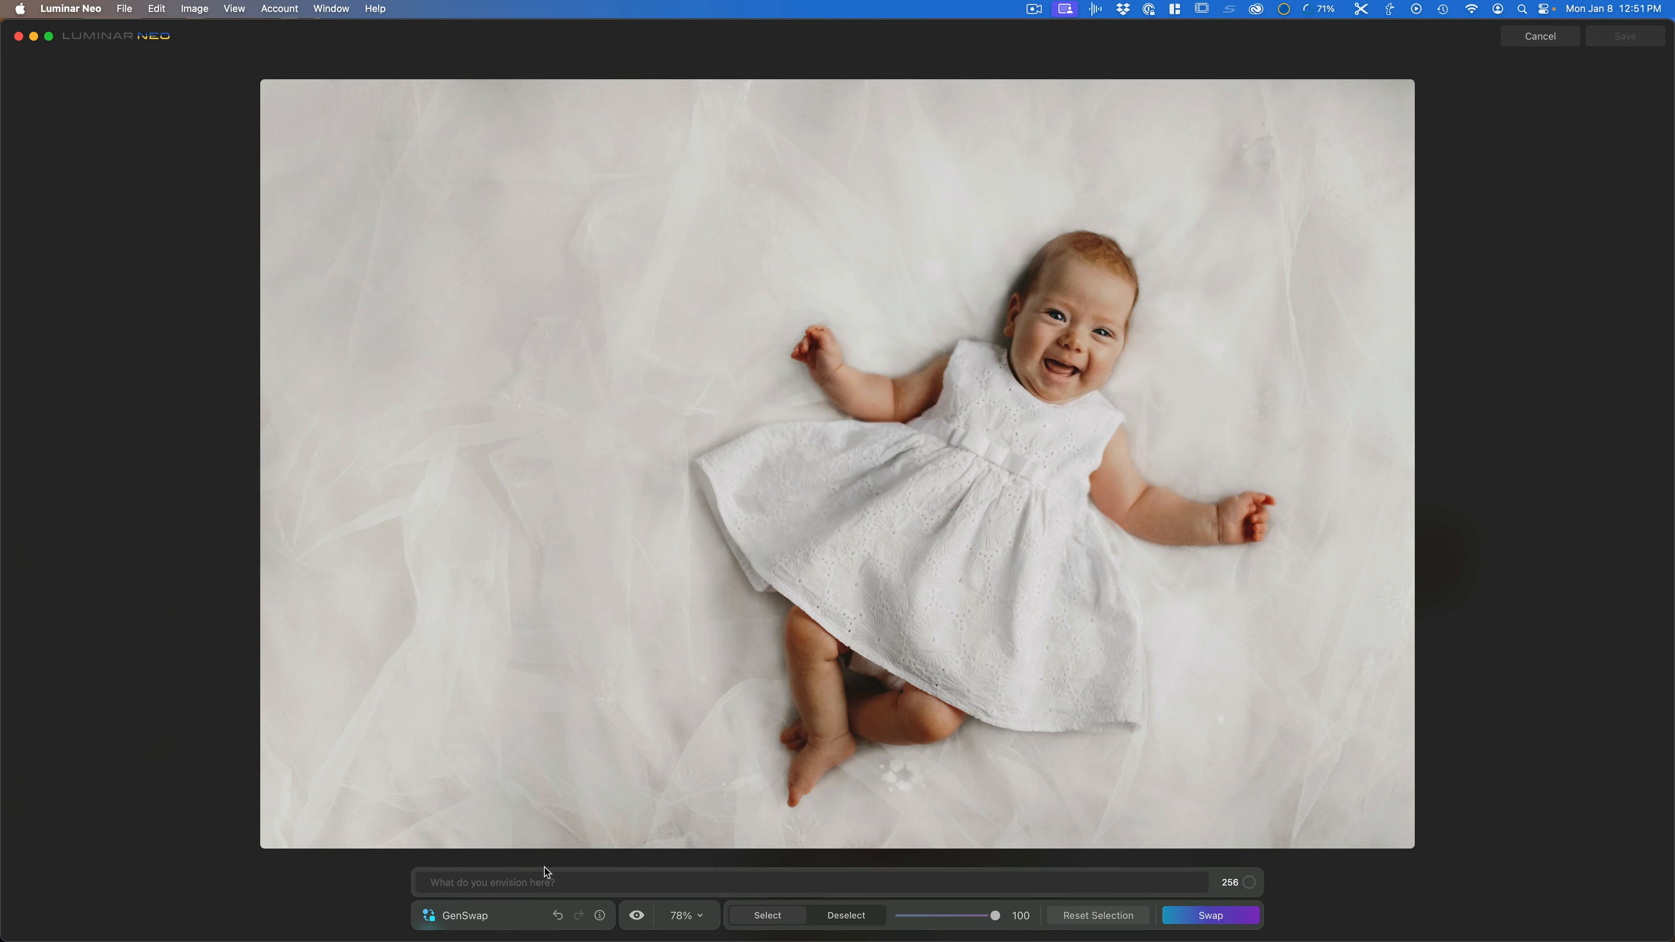
Step: Swap the blanket selection for "teddy bear"
{"action": "left_click", "coordinate": [537, 881]}
{"action": "type", "text": "teddy bear"}
{"action": "key", "text": "Return"}
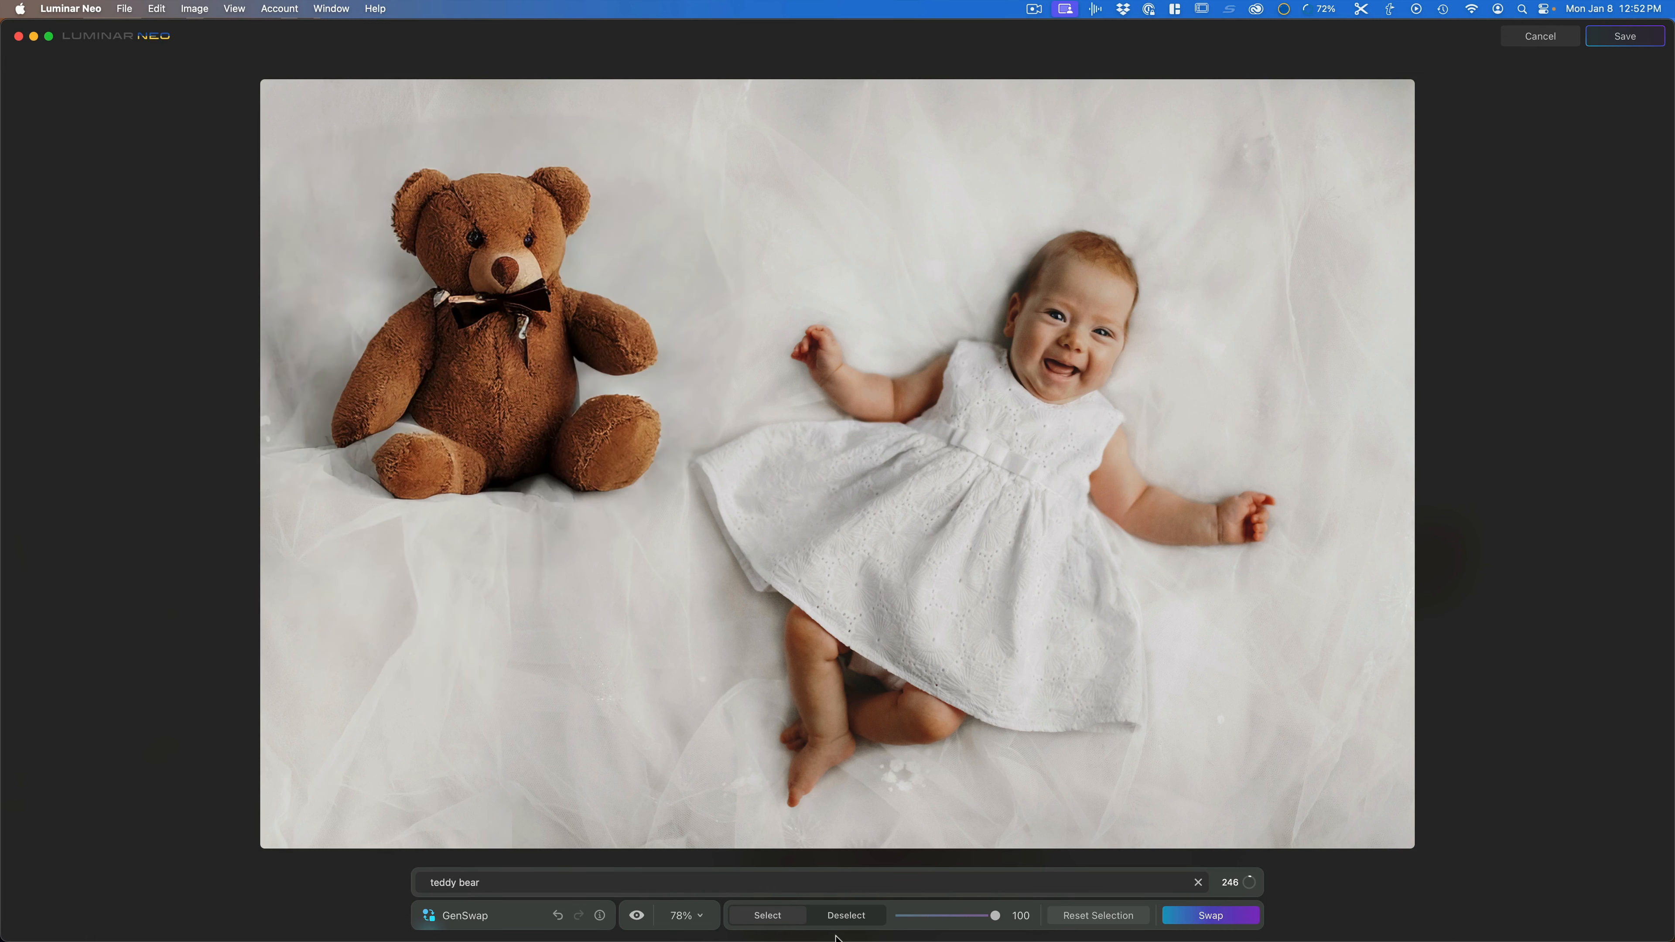
Step: Reset the selection and cancel the GenSwap session
{"action": "left_click", "coordinate": [1082, 922]}
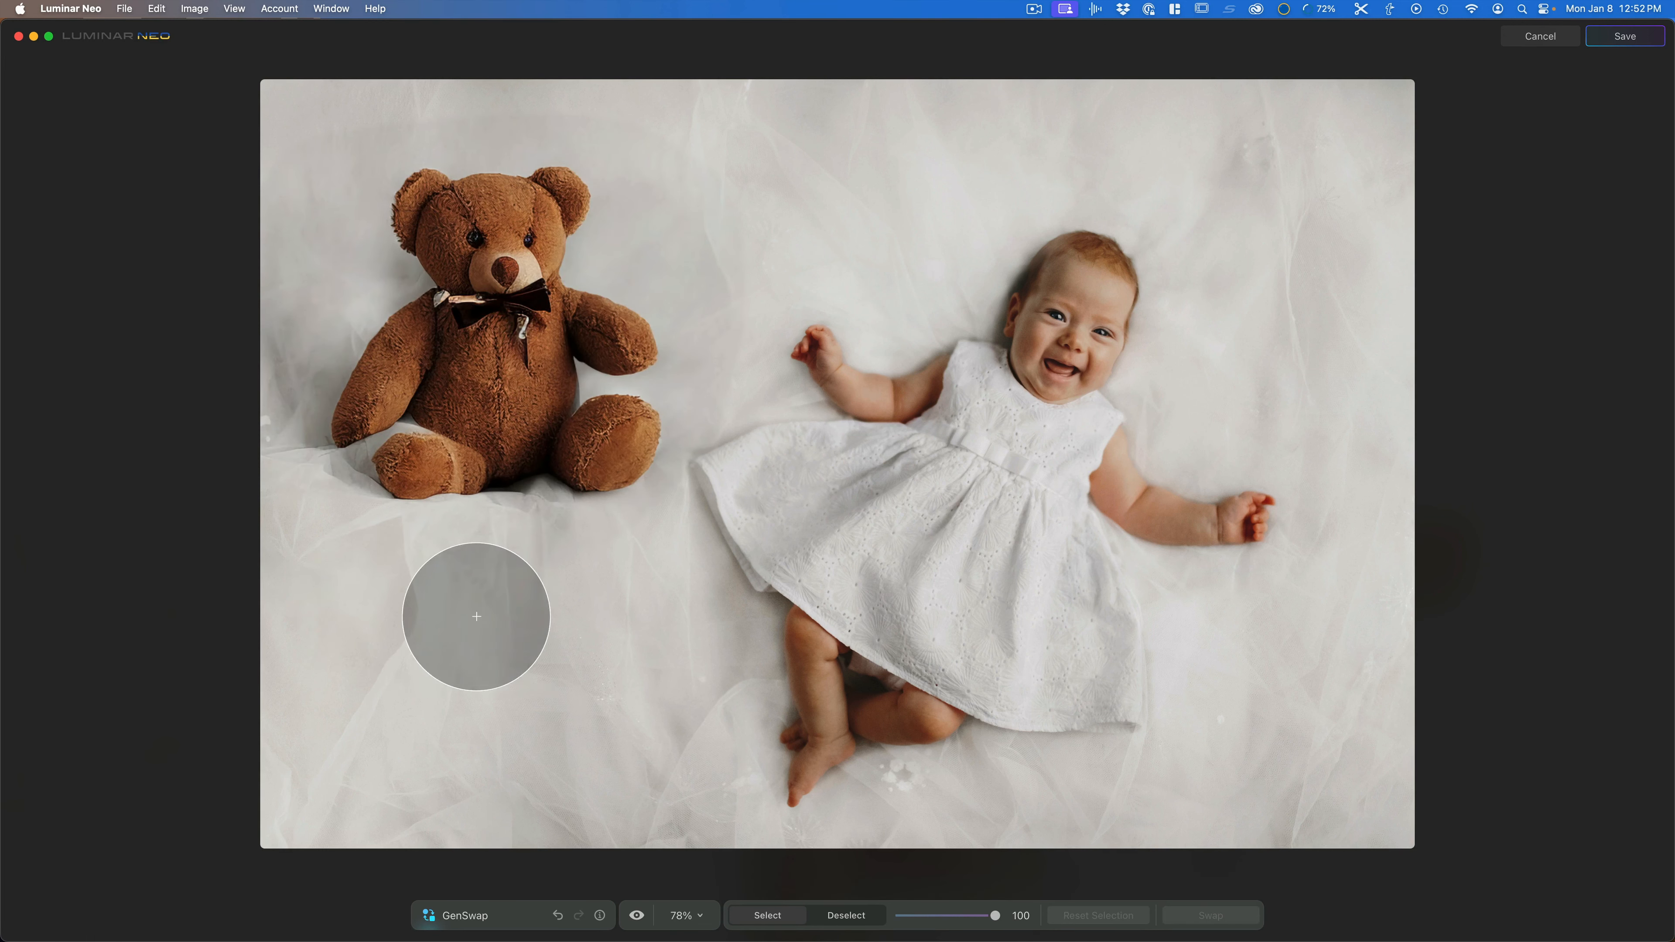
{"action": "scroll", "coordinate": [413, 619], "scroll_direction": "down", "scroll_amount": 5}
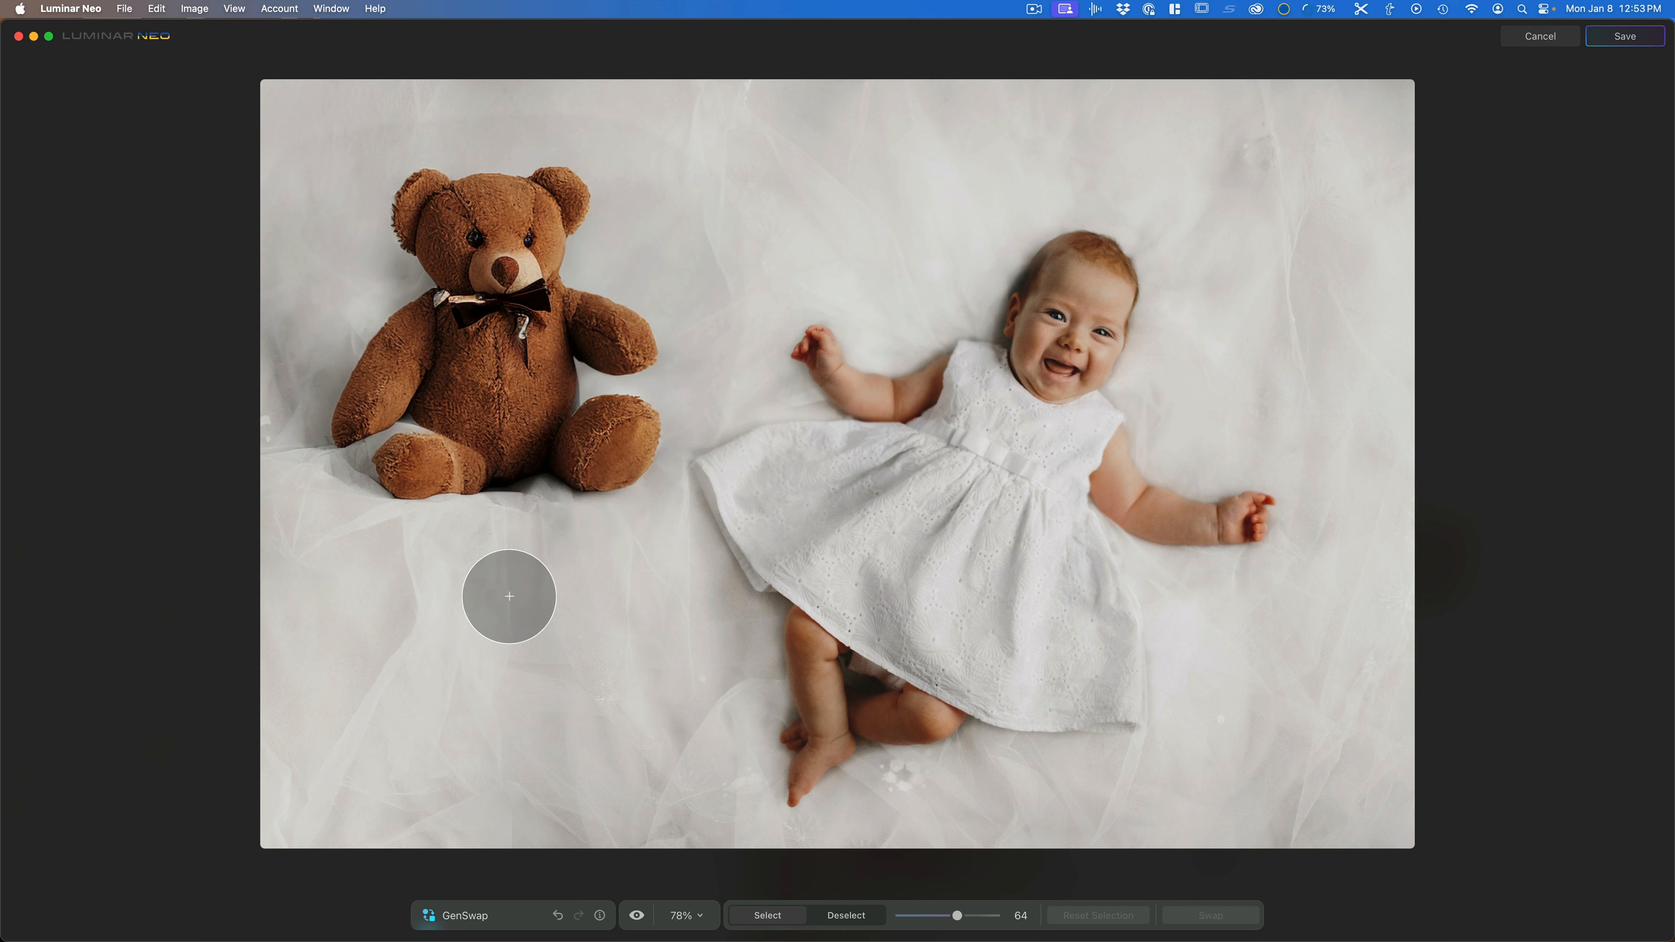
{"action": "left_click", "coordinate": [1543, 38]}
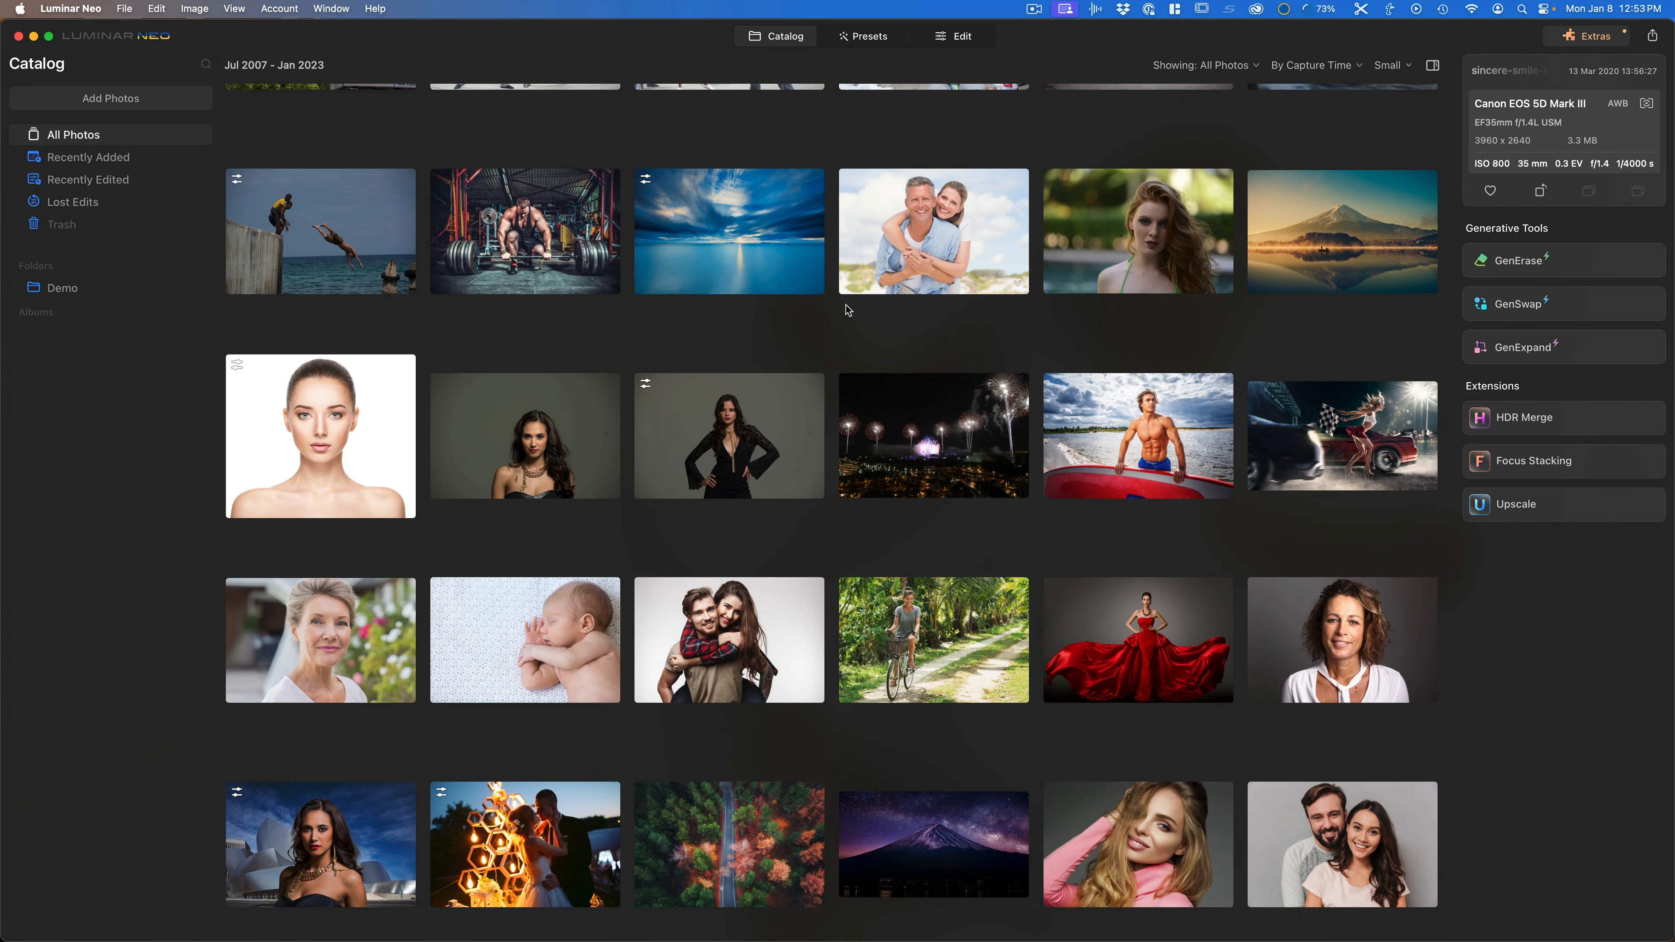
Step: Scroll the catalog and select the golden grass field photo with scattered trees
{"action": "scroll", "coordinate": [848, 310], "scroll_direction": "down", "scroll_amount": 10}
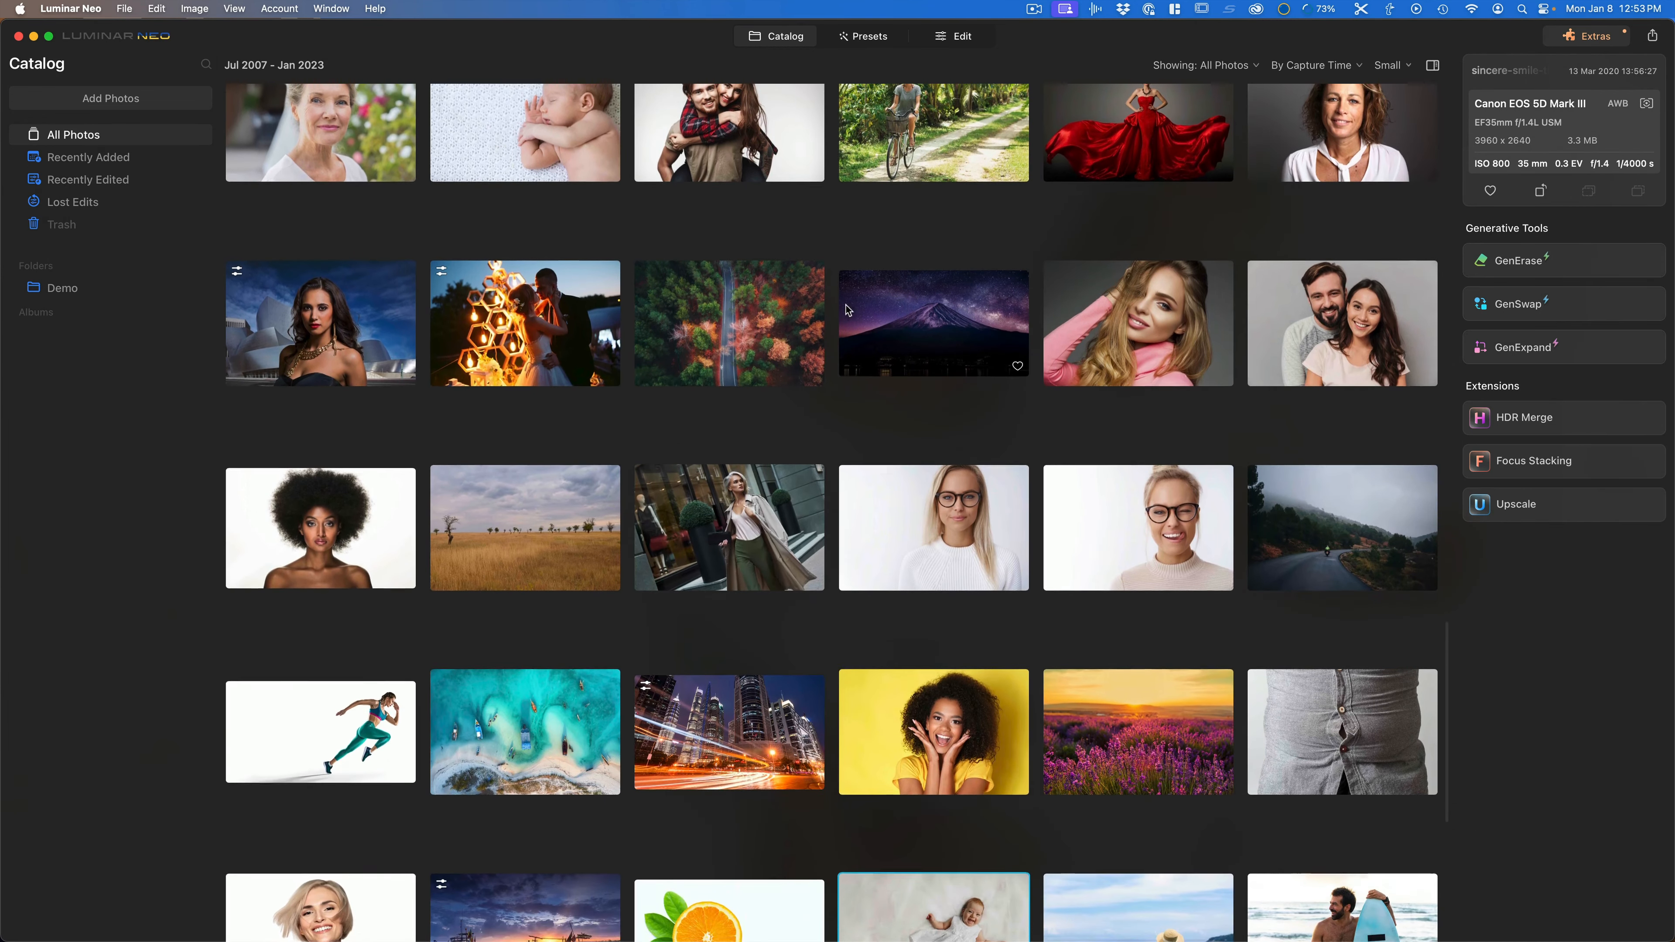
{"action": "scroll", "coordinate": [847, 311], "scroll_direction": "down", "scroll_amount": 3}
{"action": "left_click", "coordinate": [527, 357]}
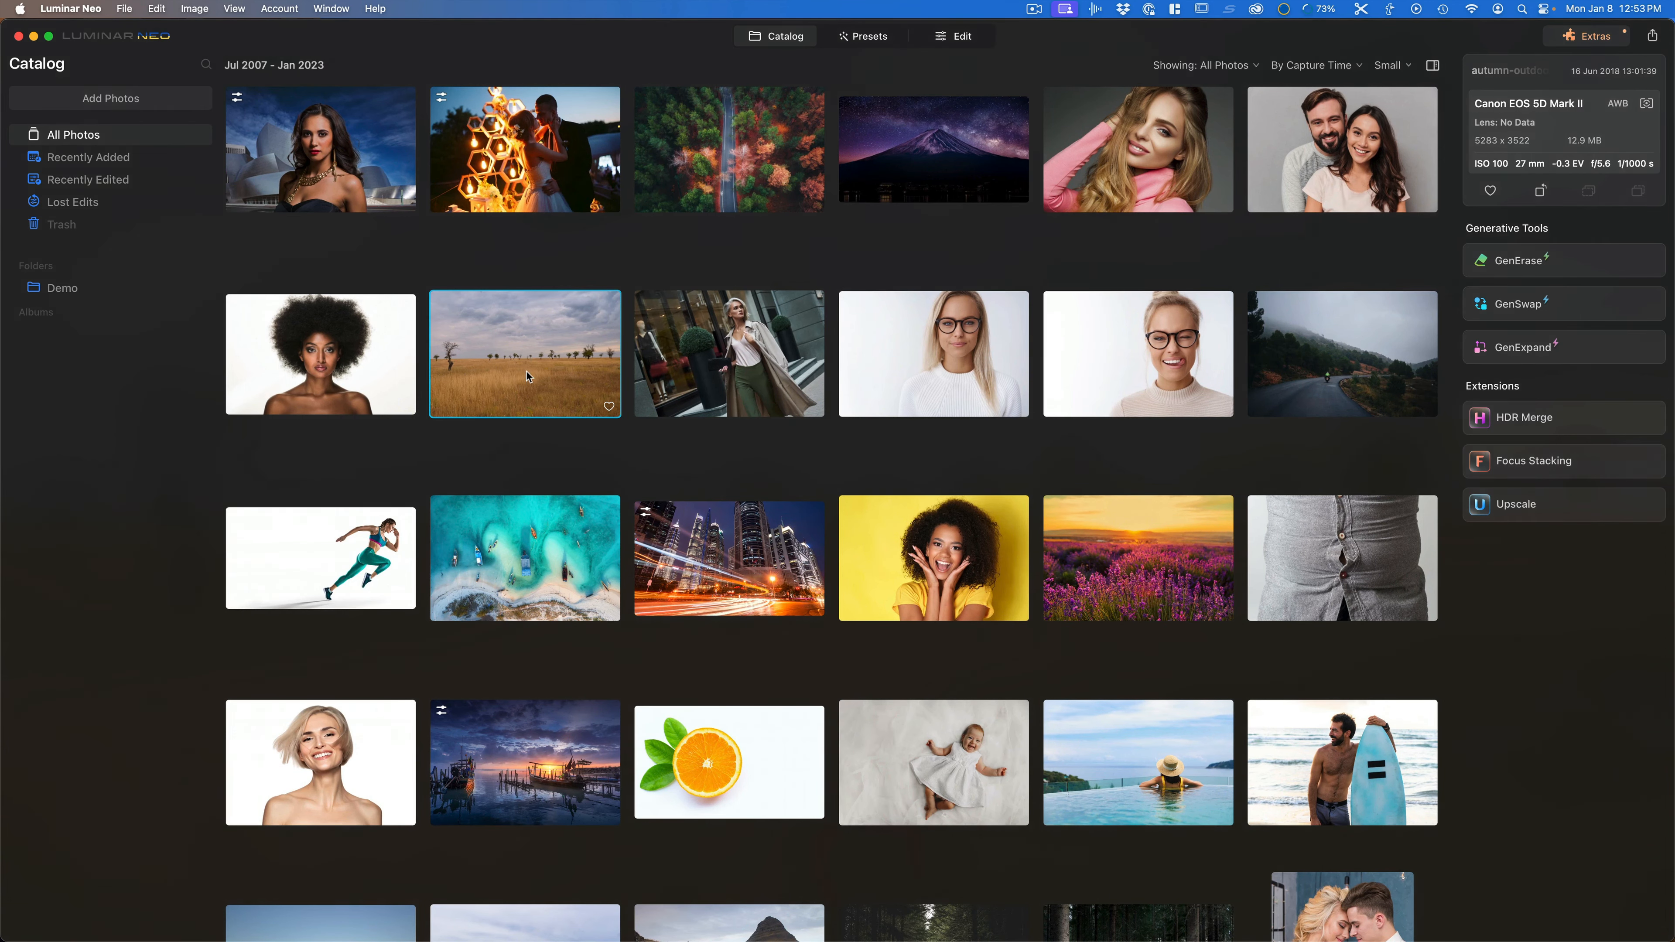
Step: Open the field photo in GenSwap and paint a large selection across the grass with brush size 100
{"action": "left_click", "coordinate": [1587, 306]}
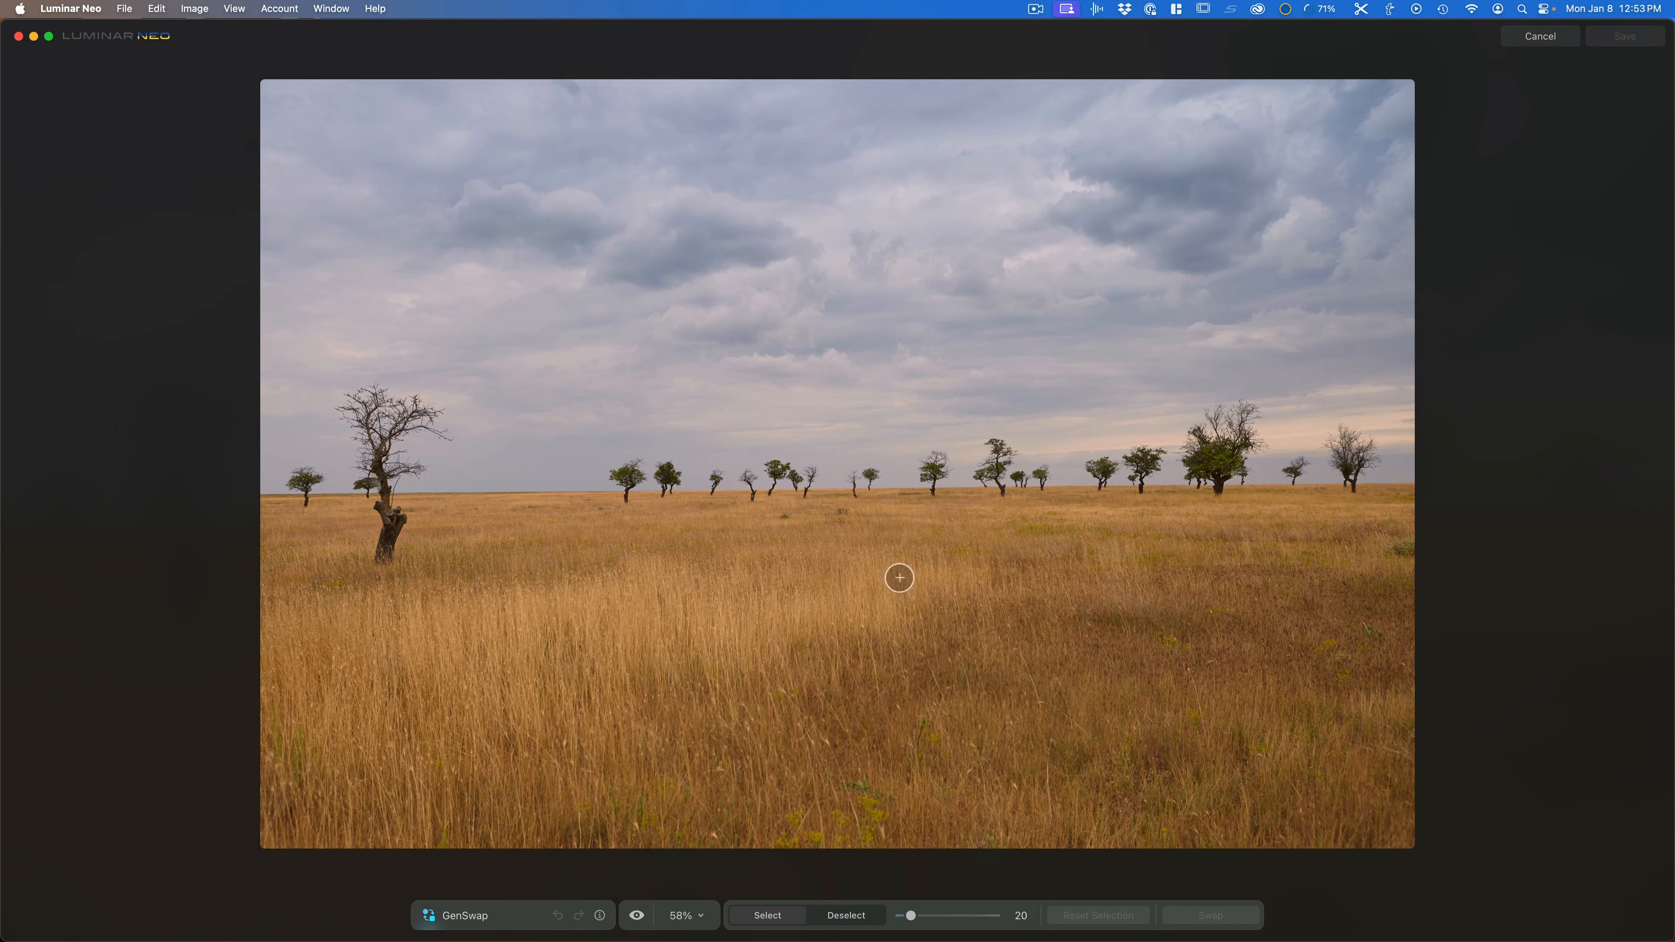
{"action": "key", "text": "bracketright"}
{"action": "key", "text": "bracketright"}
{"action": "key", "text": "bracketright"}
{"action": "key", "text": "bracketright"}
{"action": "key", "text": "bracketright"}
{"action": "key", "text": "bracketright"}
{"action": "key", "text": "bracketright"}
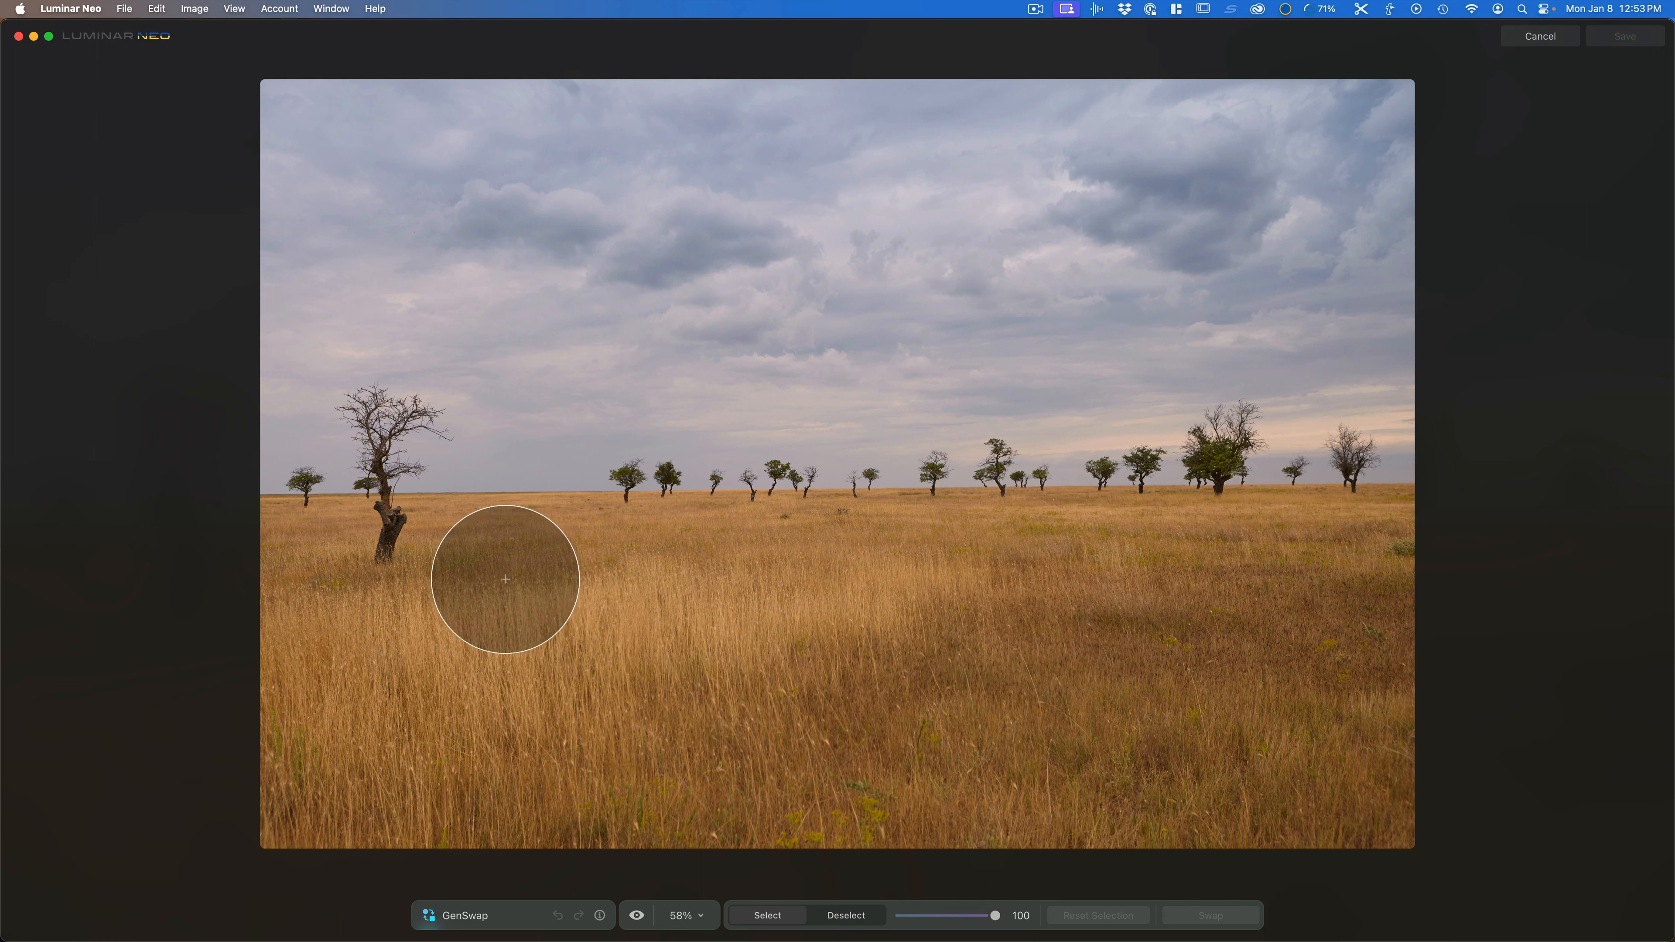
{"action": "mouse_move", "coordinate": [505, 580]}
{"action": "left_mouse_down"}
{"action": "mouse_move", "coordinate": [1129, 602]}
{"action": "mouse_move", "coordinate": [1238, 587]}
{"action": "mouse_move", "coordinate": [1286, 617]}
{"action": "mouse_move", "coordinate": [857, 725]}
{"action": "left_mouse_up"}
Step: Swap the grass selection for "herd of antelope"
{"action": "left_click", "coordinate": [661, 882]}
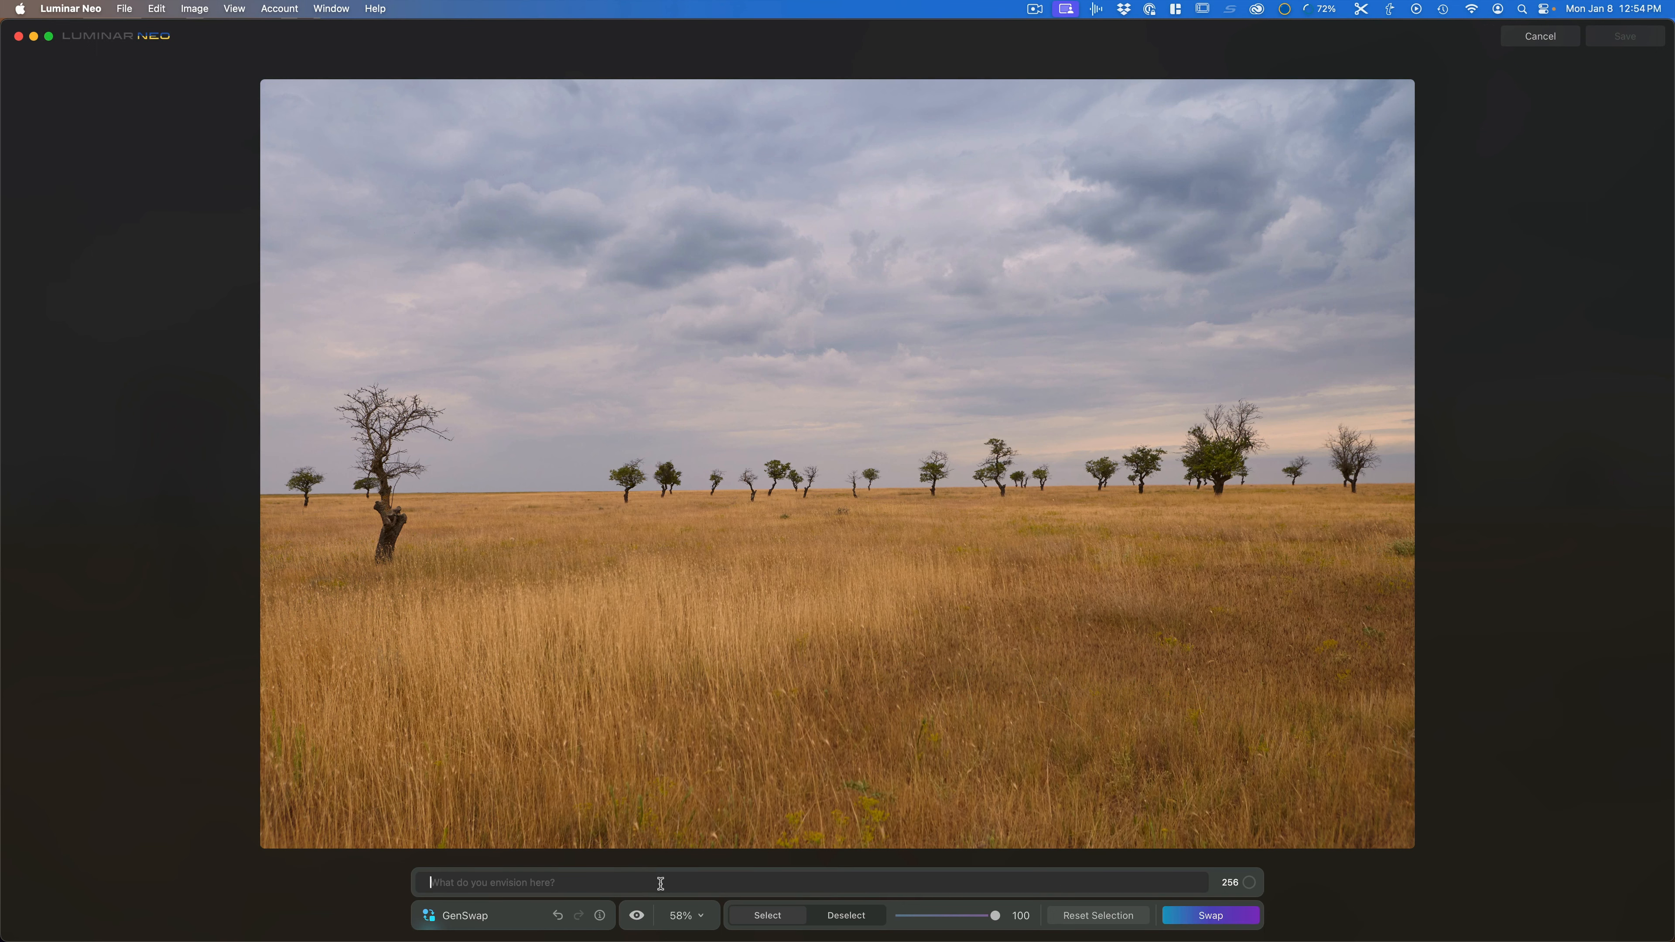
{"action": "type", "text": "herd of antelope"}
{"action": "key", "text": "Return"}
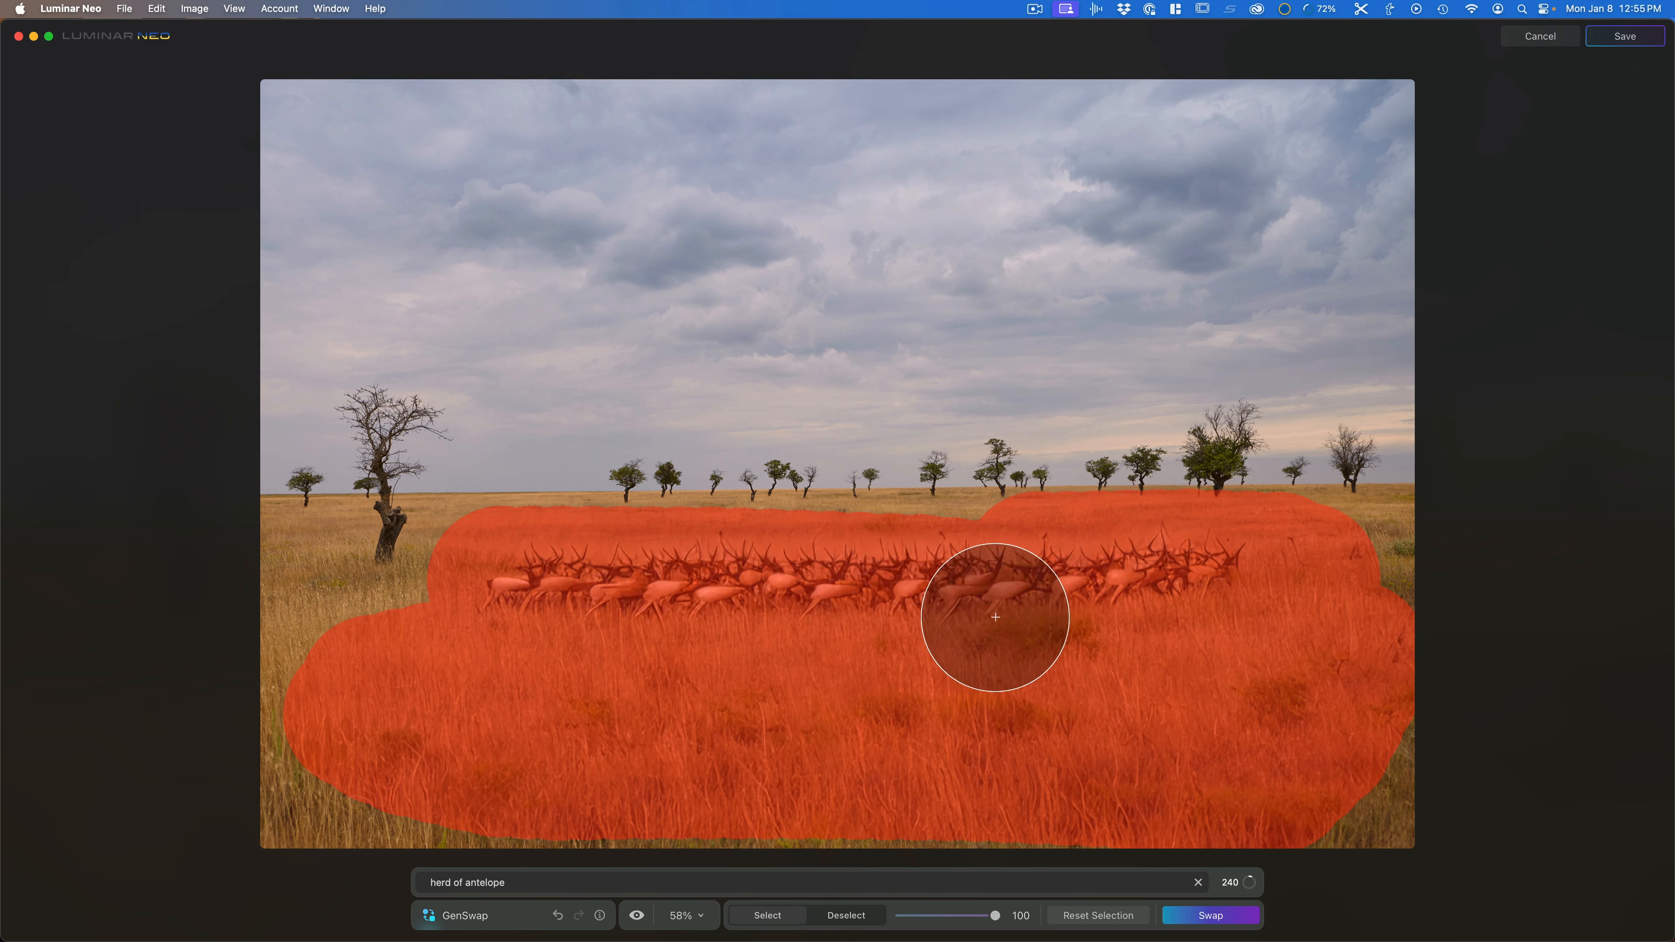
{"action": "left_click", "coordinate": [1211, 917]}
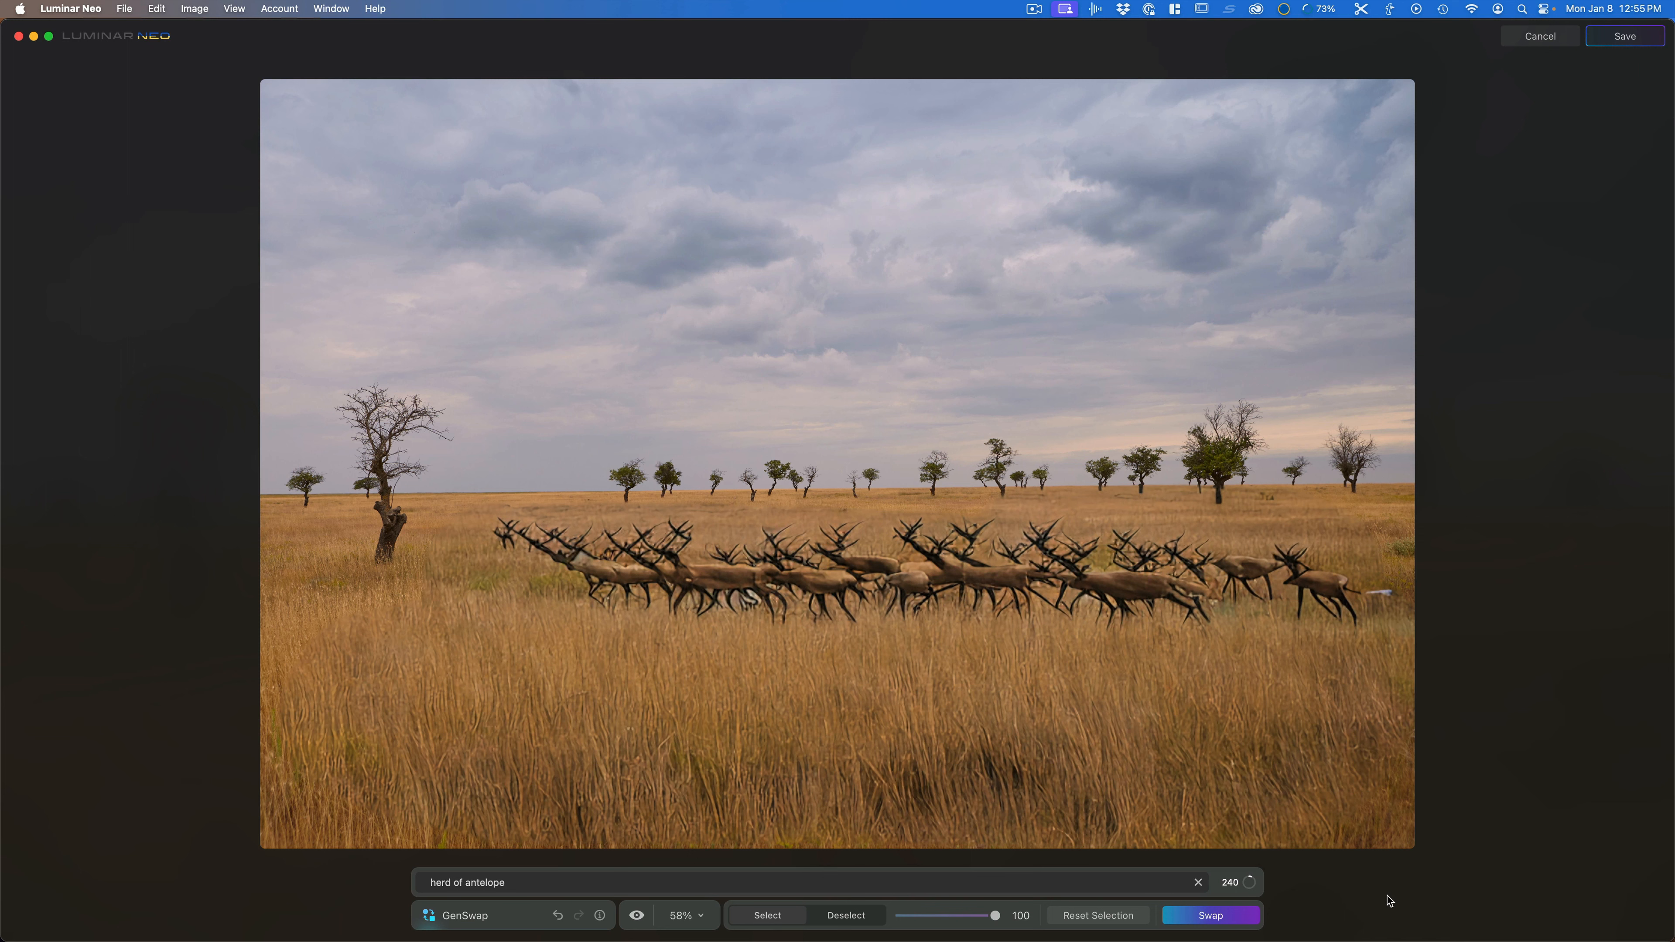
Step: Change the prompt to "one antelope" and swap again
{"action": "left_click_drag", "start_coordinate": [465, 882], "coordinate": [415, 885]}
{"action": "type", "text": "one"}
{"action": "left_click", "coordinate": [1211, 919]}
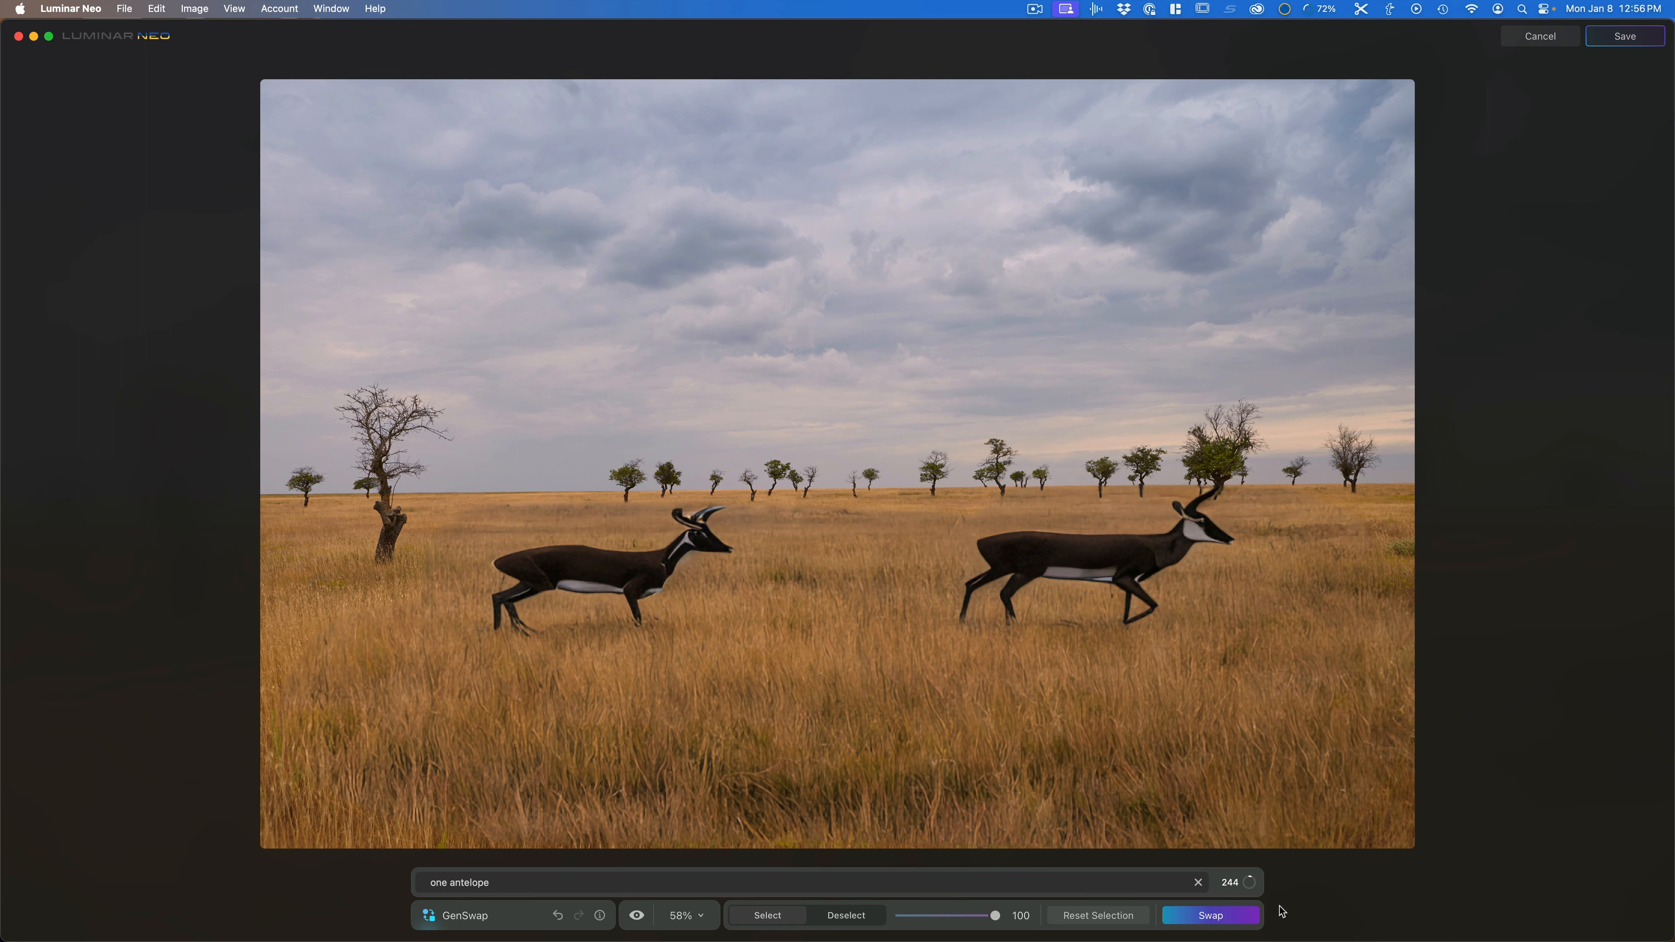
Step: Undo the swaps and the painted selection, then reset the selection
{"action": "left_click", "coordinate": [560, 916]}
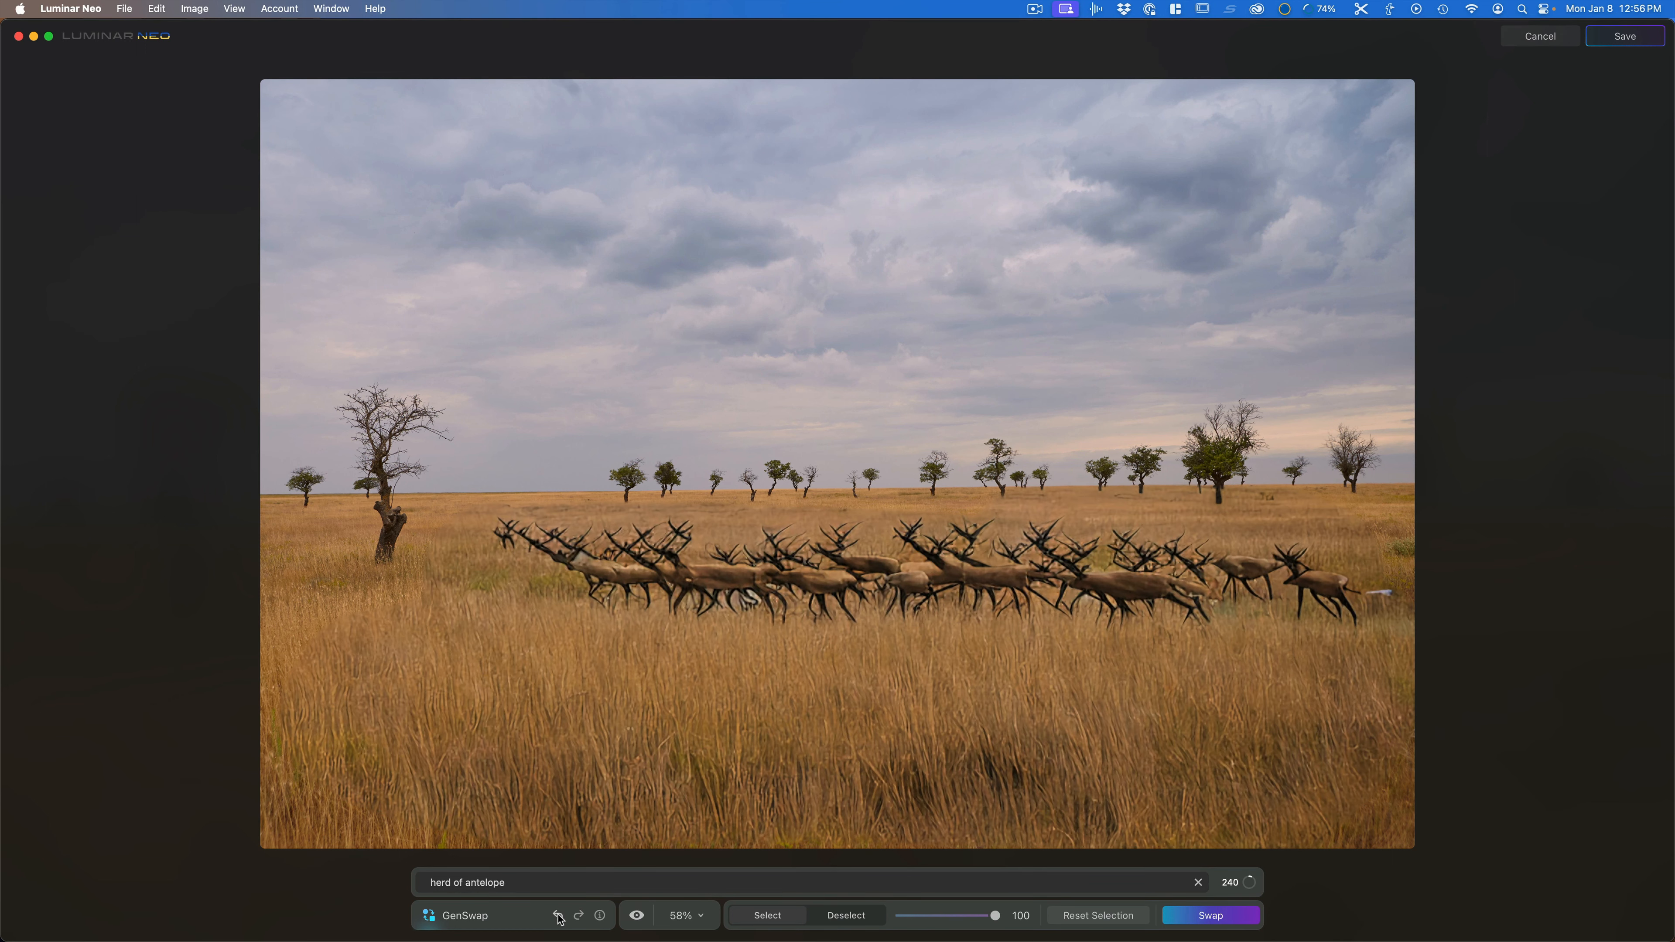
{"action": "left_click", "coordinate": [558, 917]}
{"action": "left_click", "coordinate": [559, 916]}
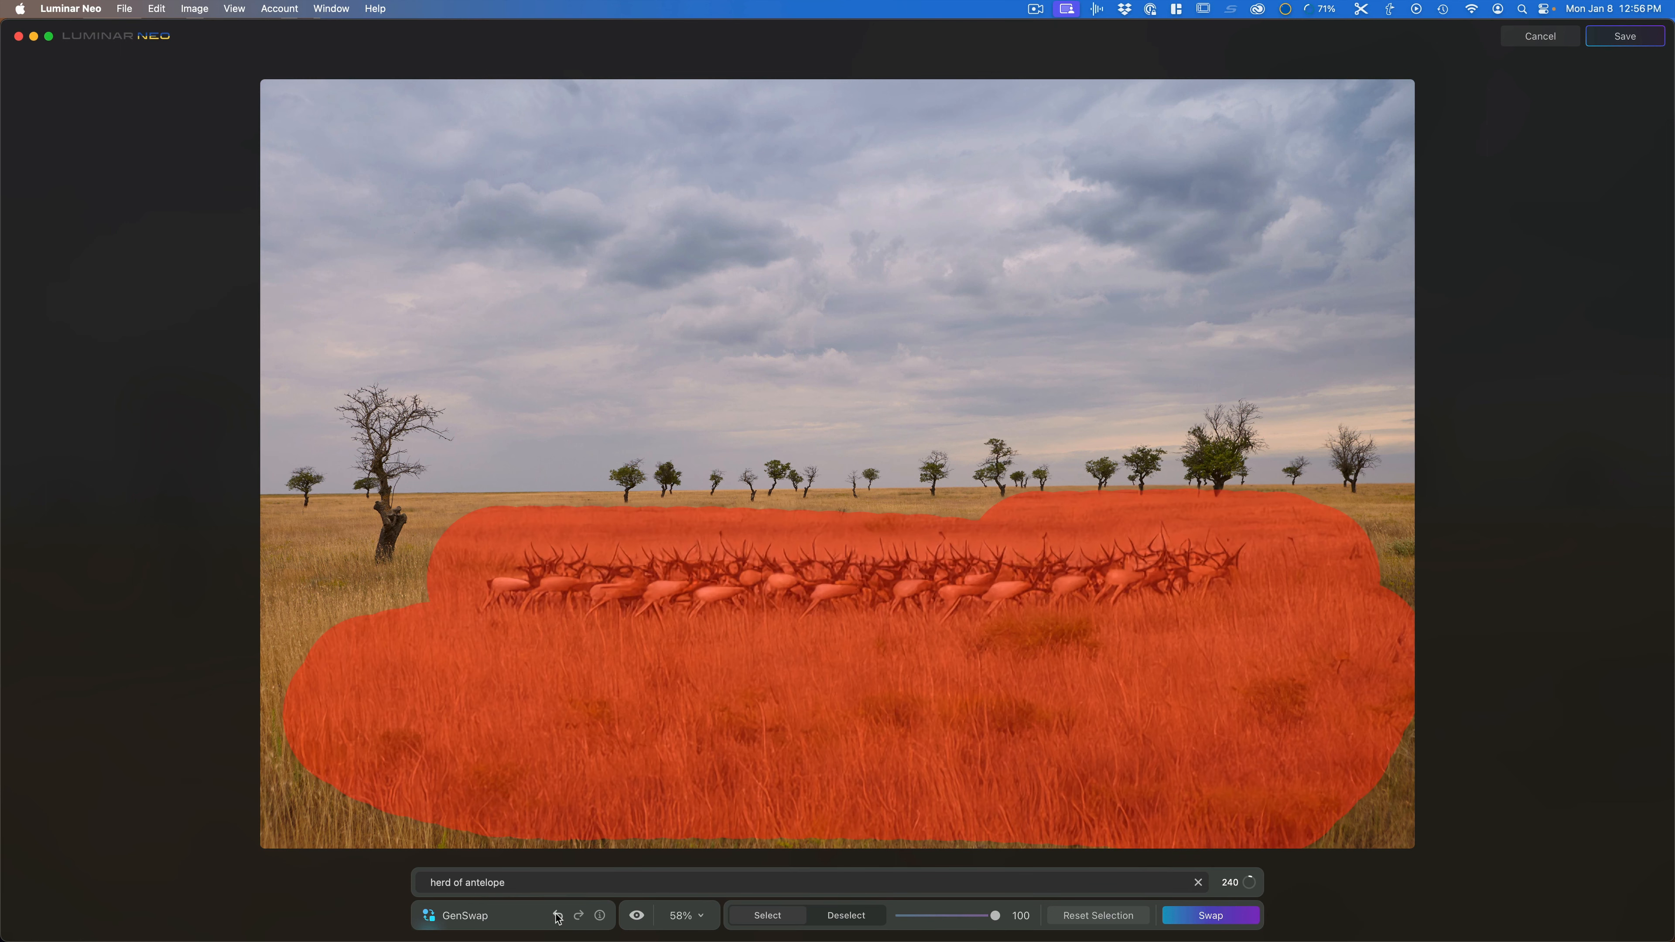
{"action": "left_click", "coordinate": [556, 916]}
{"action": "left_click", "coordinate": [557, 916]}
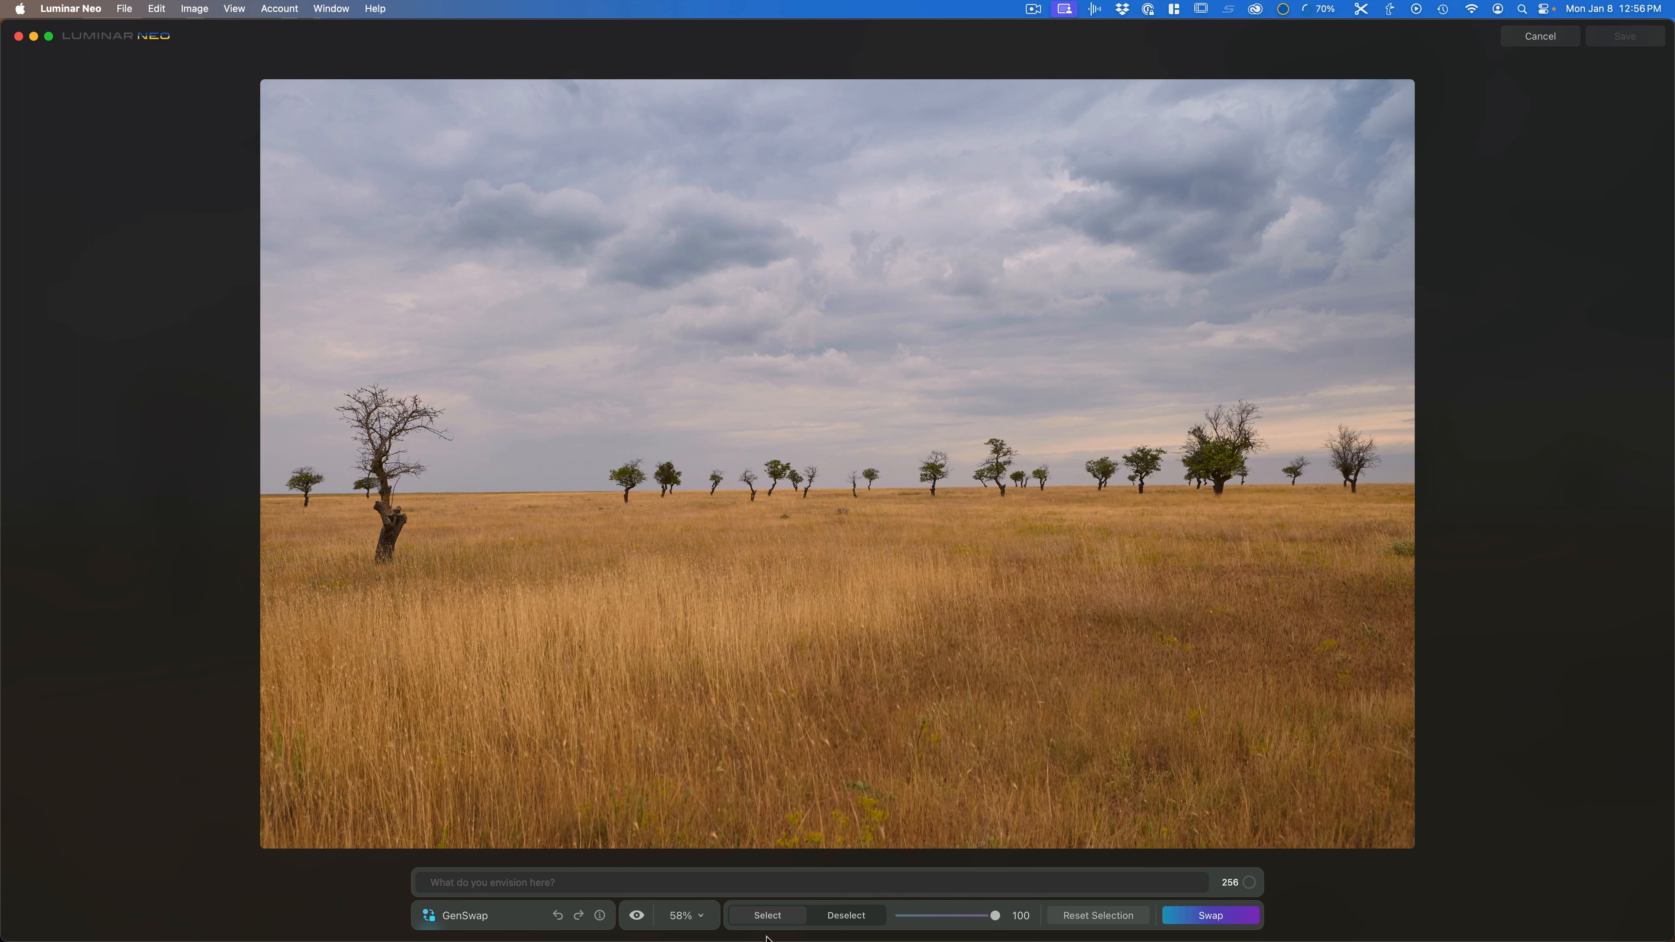
{"action": "left_click", "coordinate": [1081, 920]}
Step: Paint a small selection in the middle of the grass and swap it for "male lion walking"
{"action": "left_click", "coordinate": [698, 574]}
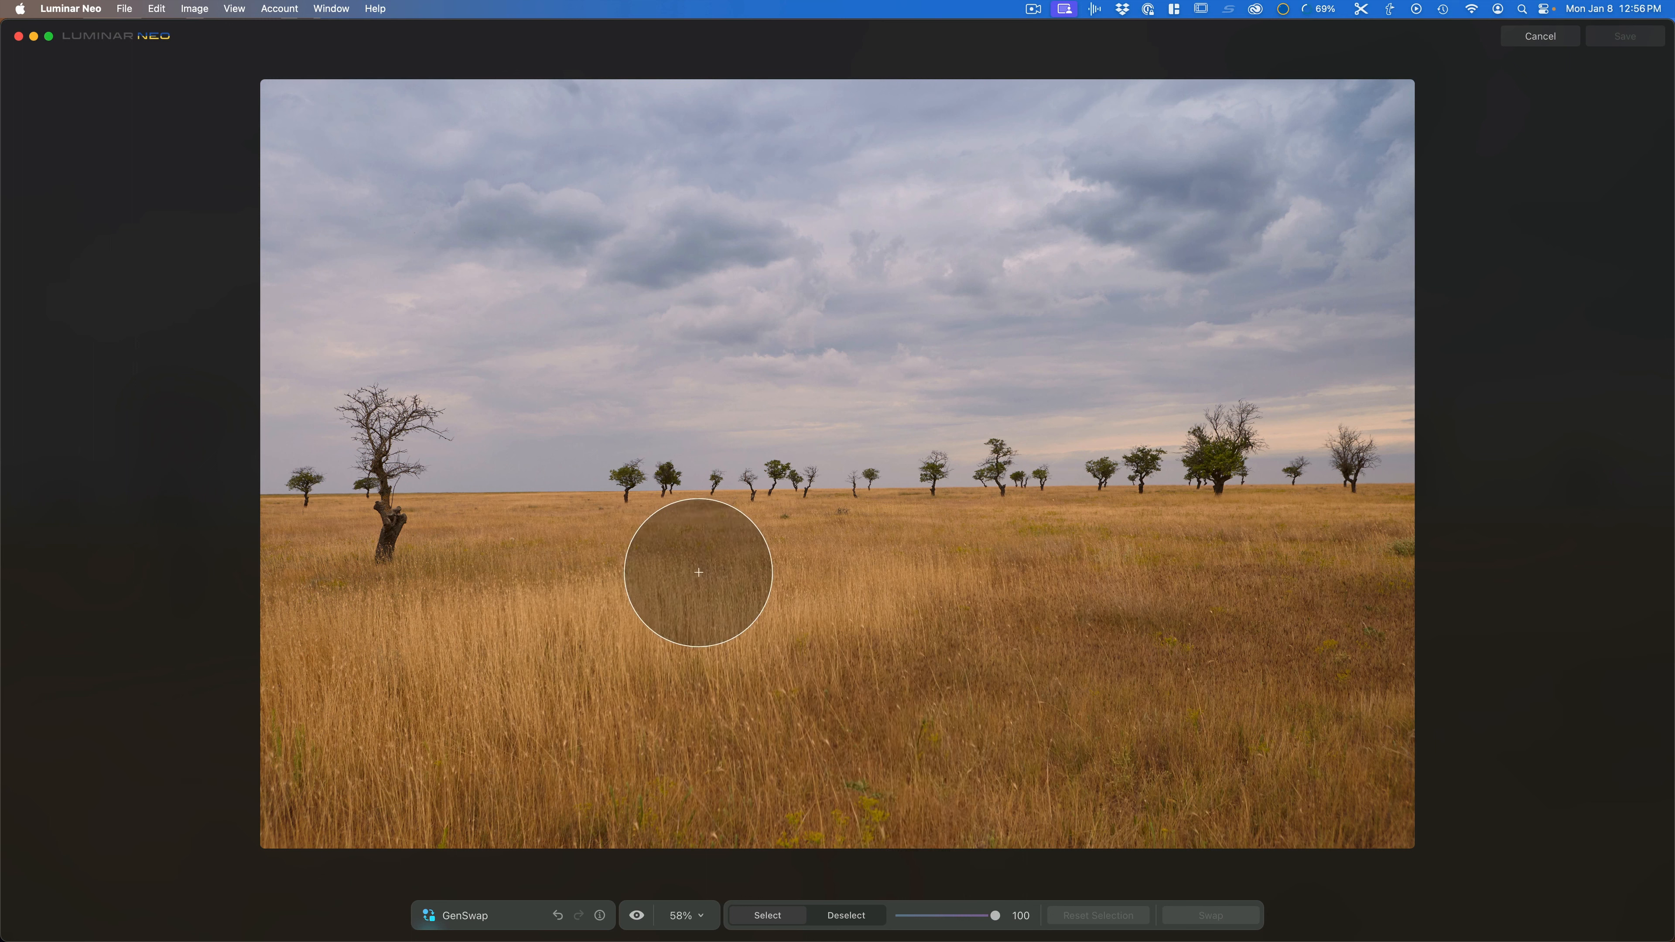
{"action": "mouse_move", "coordinate": [976, 676]}
{"action": "left_mouse_down"}
{"action": "mouse_move", "coordinate": [780, 707]}
{"action": "mouse_move", "coordinate": [678, 692]}
{"action": "mouse_move", "coordinate": [943, 697]}
{"action": "mouse_move", "coordinate": [881, 717]}
{"action": "left_mouse_up"}
{"action": "left_click", "coordinate": [635, 879]}
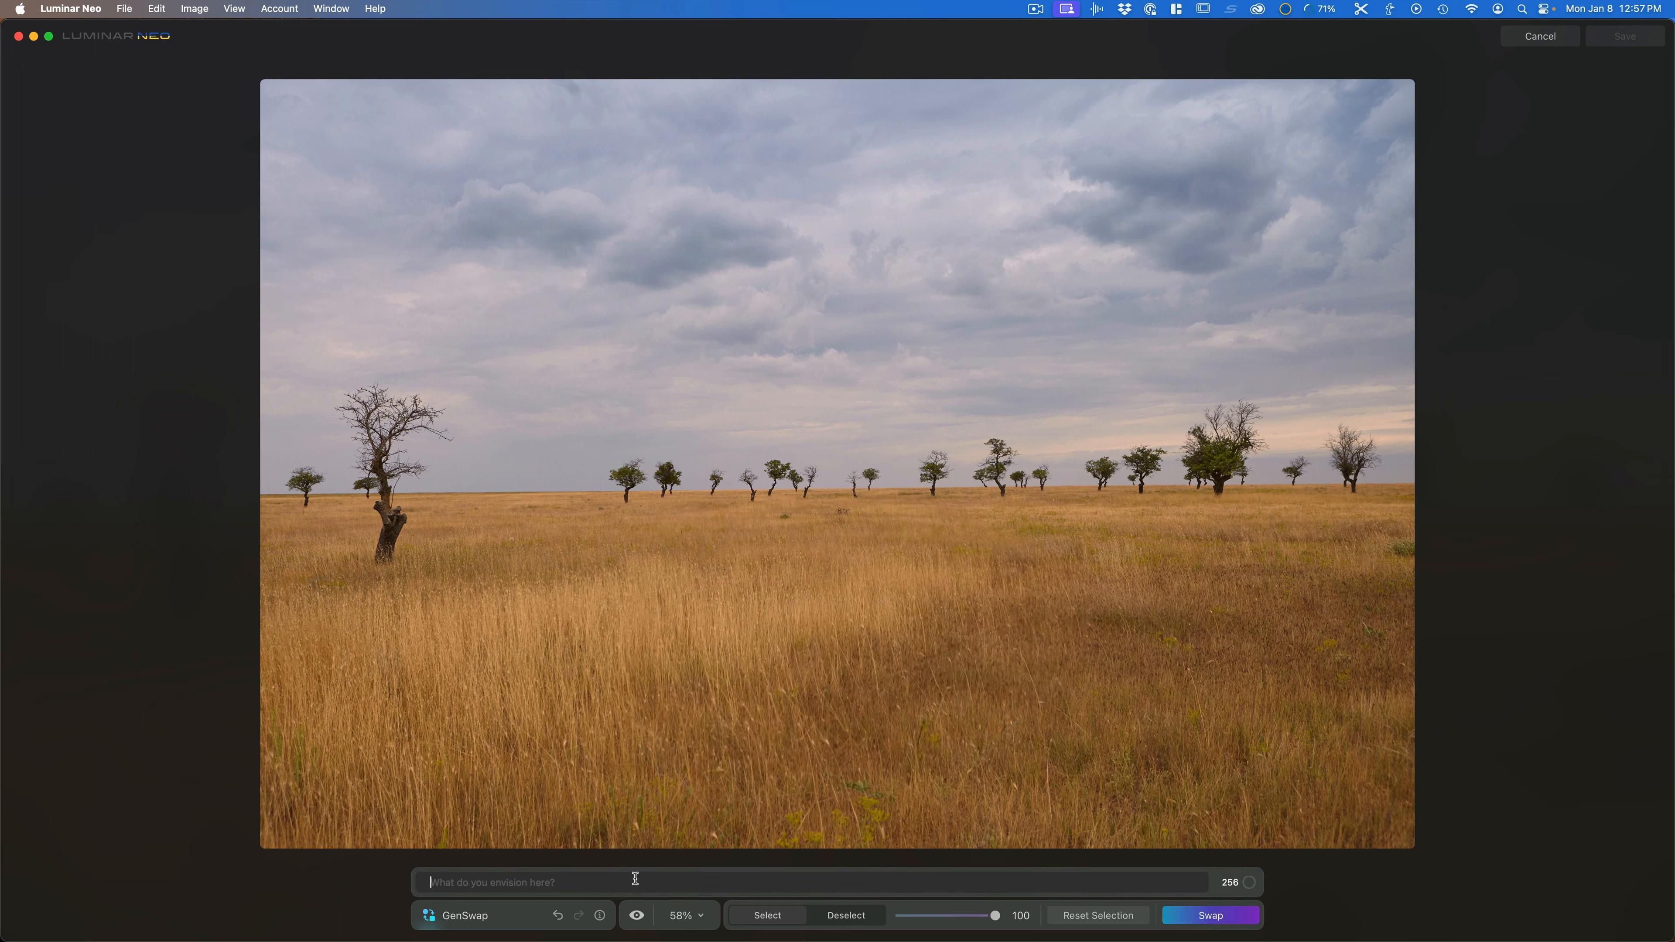
{"action": "type", "text": "male lion walking"}
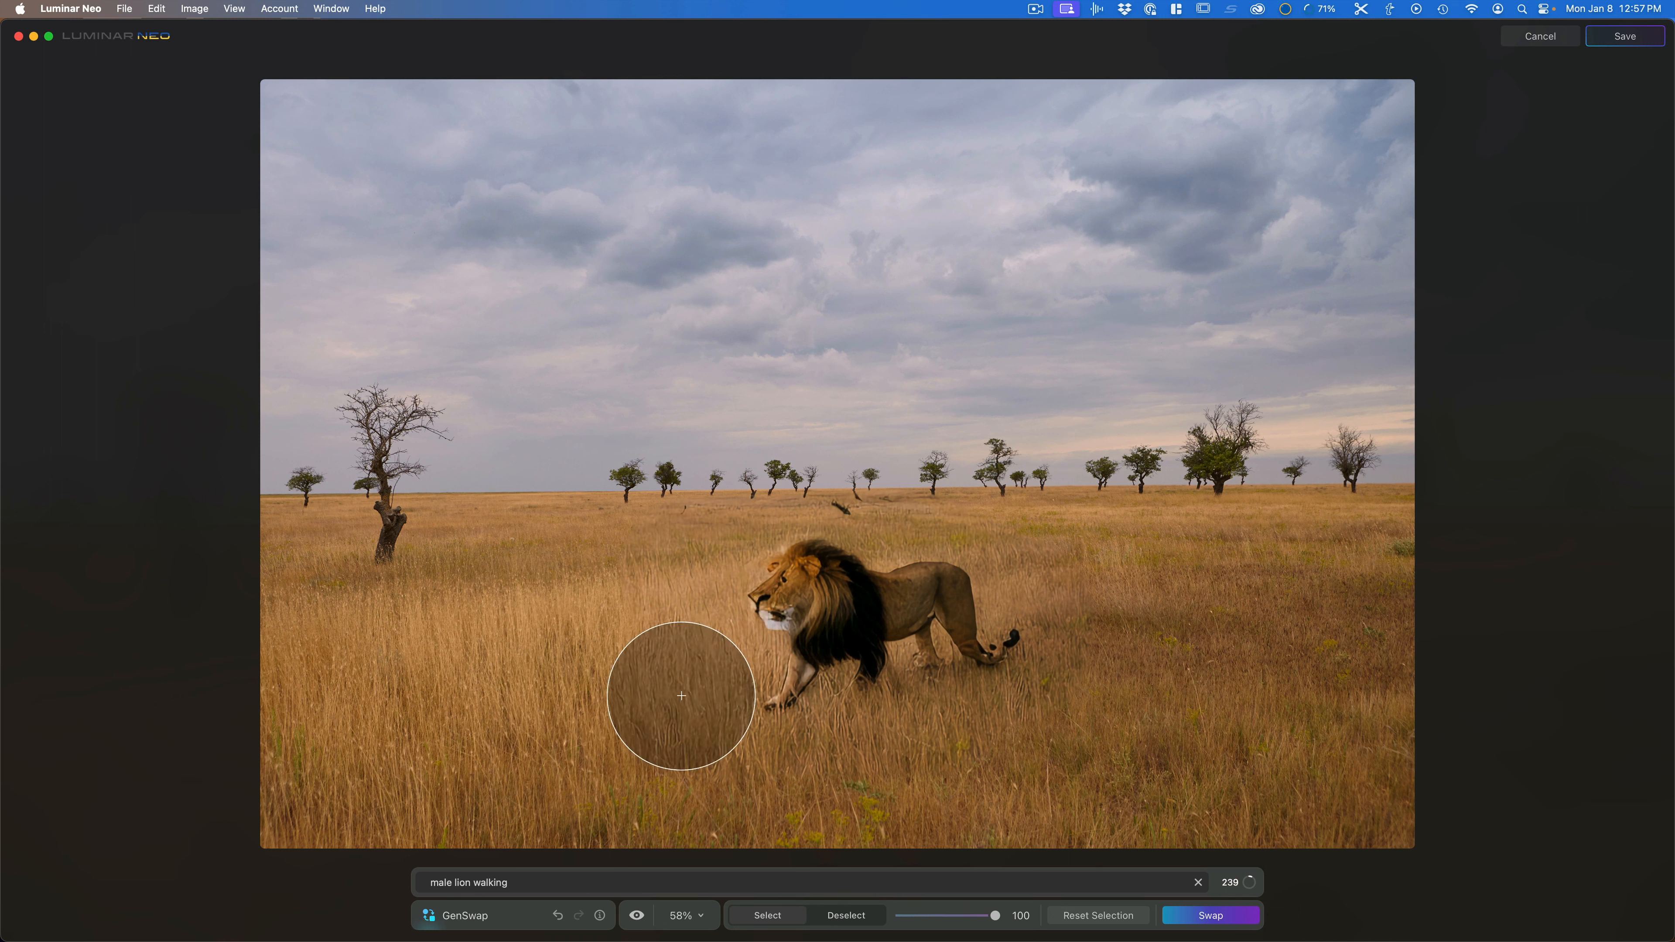
Step: Zoom the view to 200% and inspect the generated lion up close
{"action": "left_click_drag", "start_coordinate": [683, 692], "coordinate": [665, 699]}
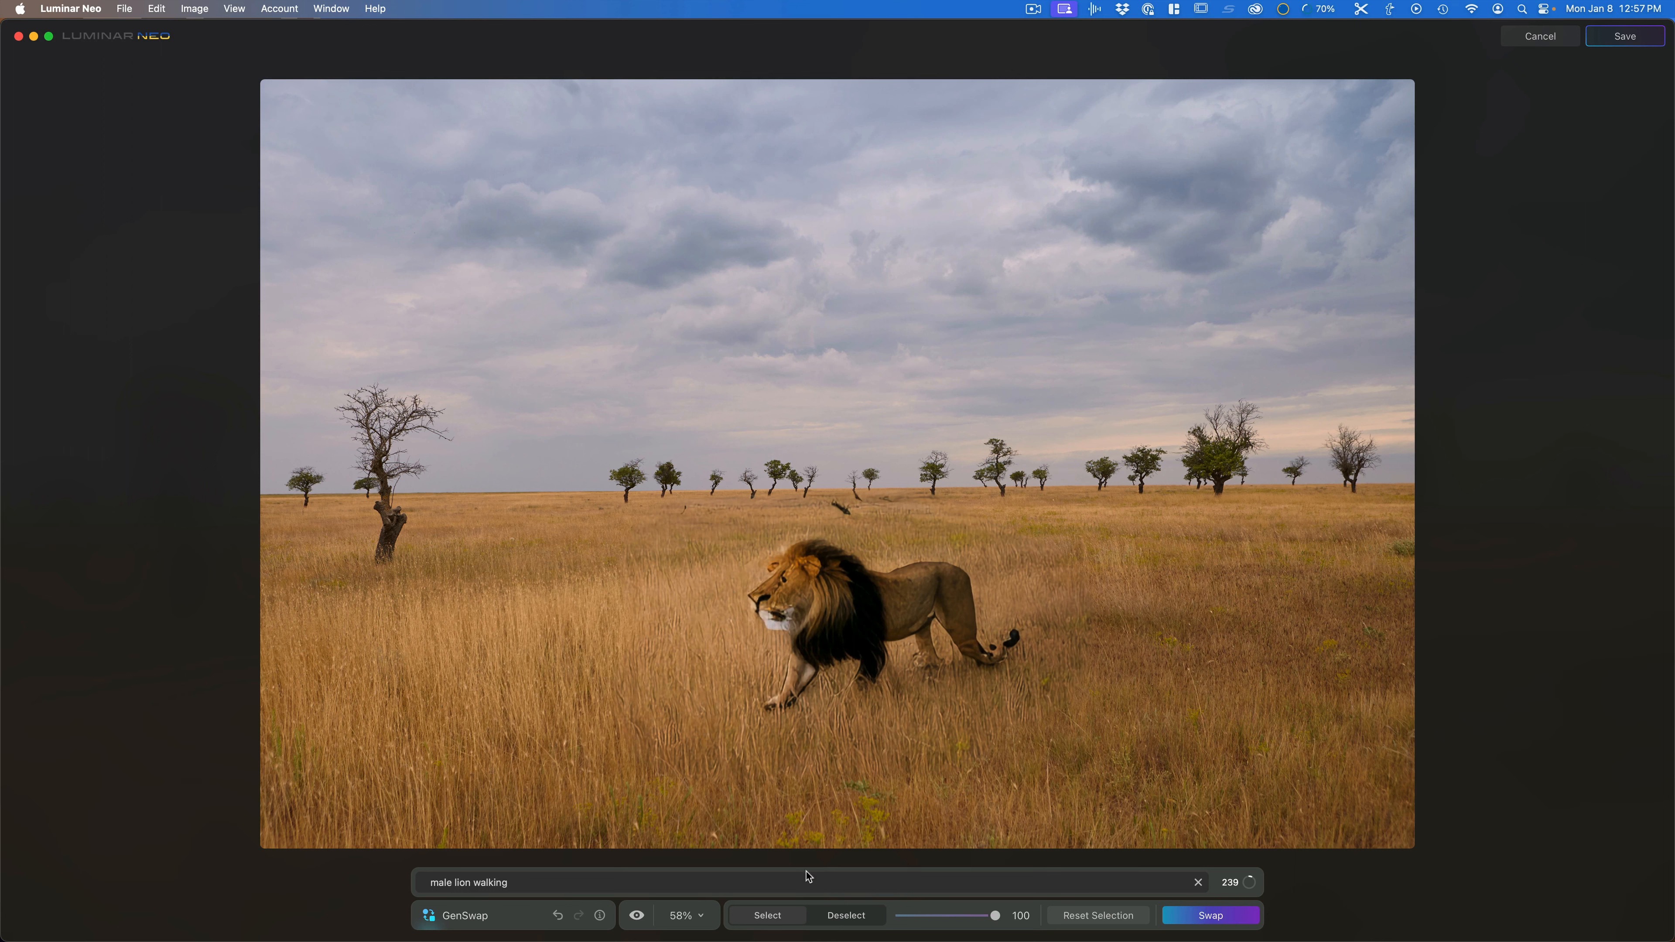
{"action": "left_click", "coordinate": [693, 917]}
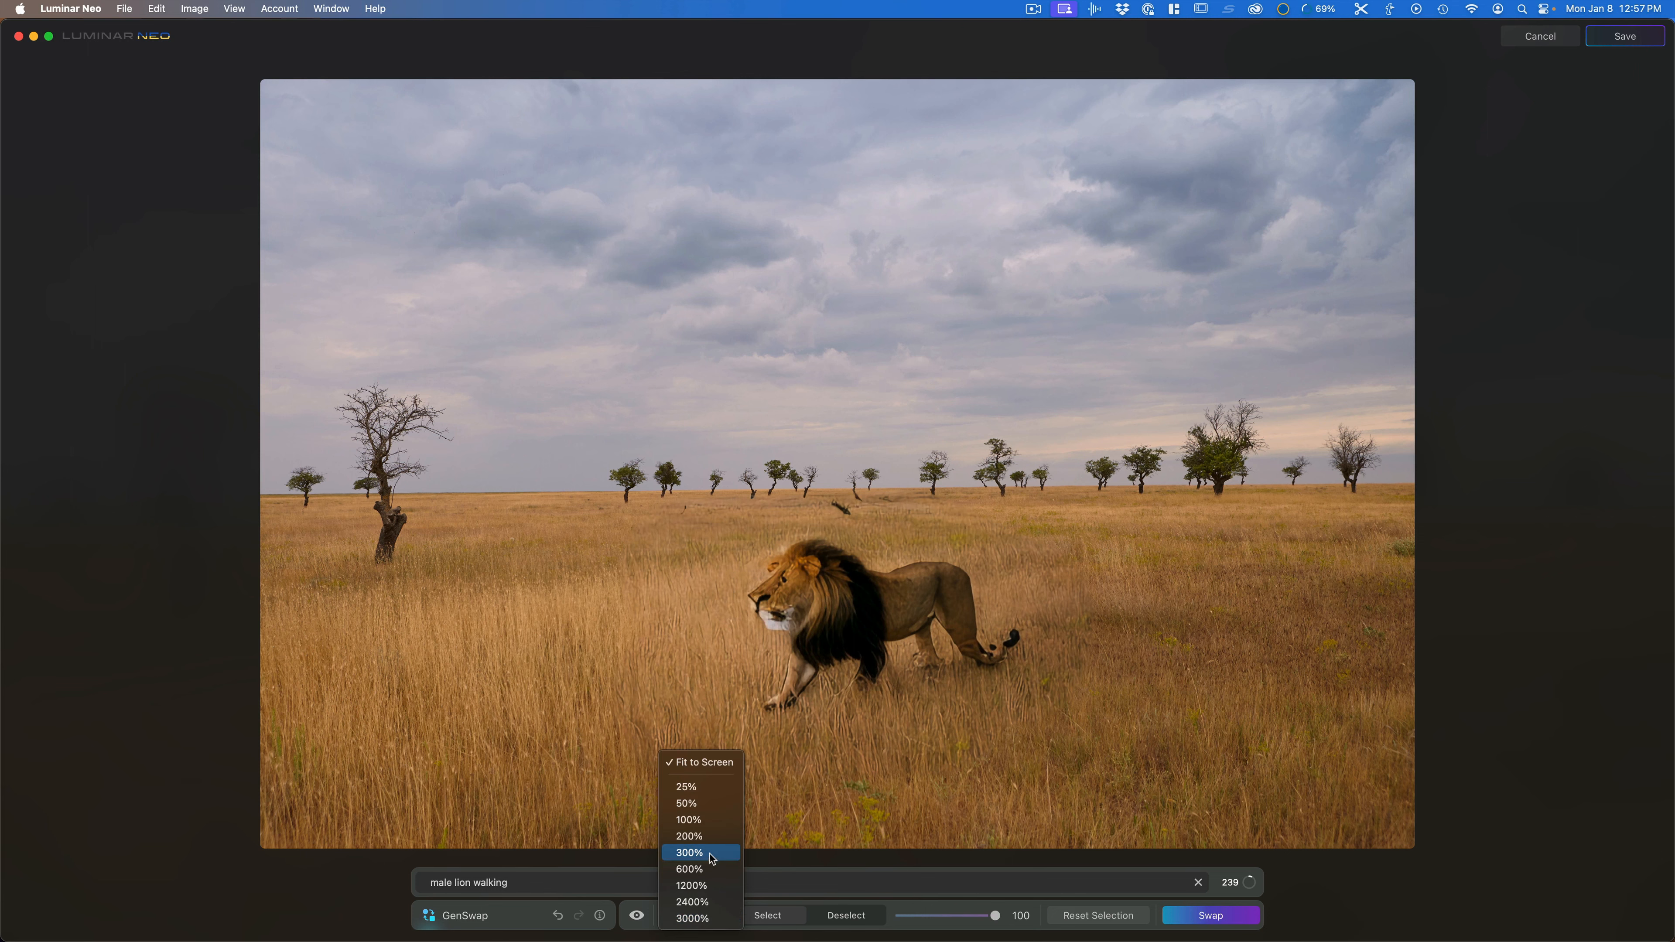
{"action": "left_click", "coordinate": [710, 837]}
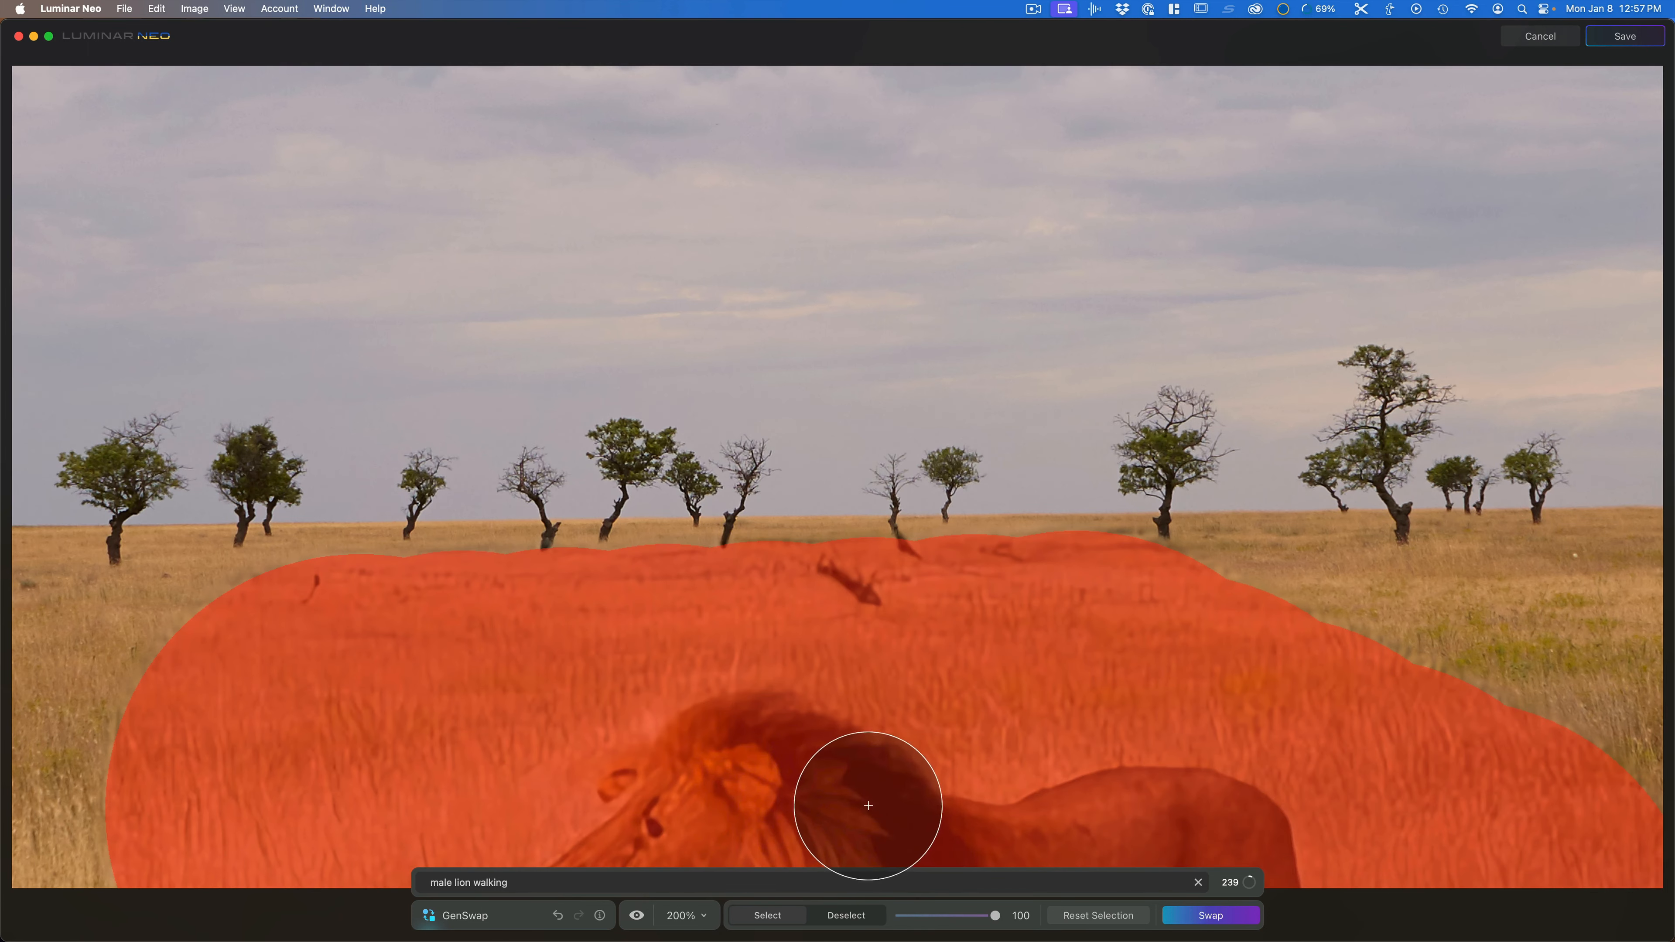
{"action": "scroll", "coordinate": [953, 660], "scroll_direction": "down", "scroll_amount": 10}
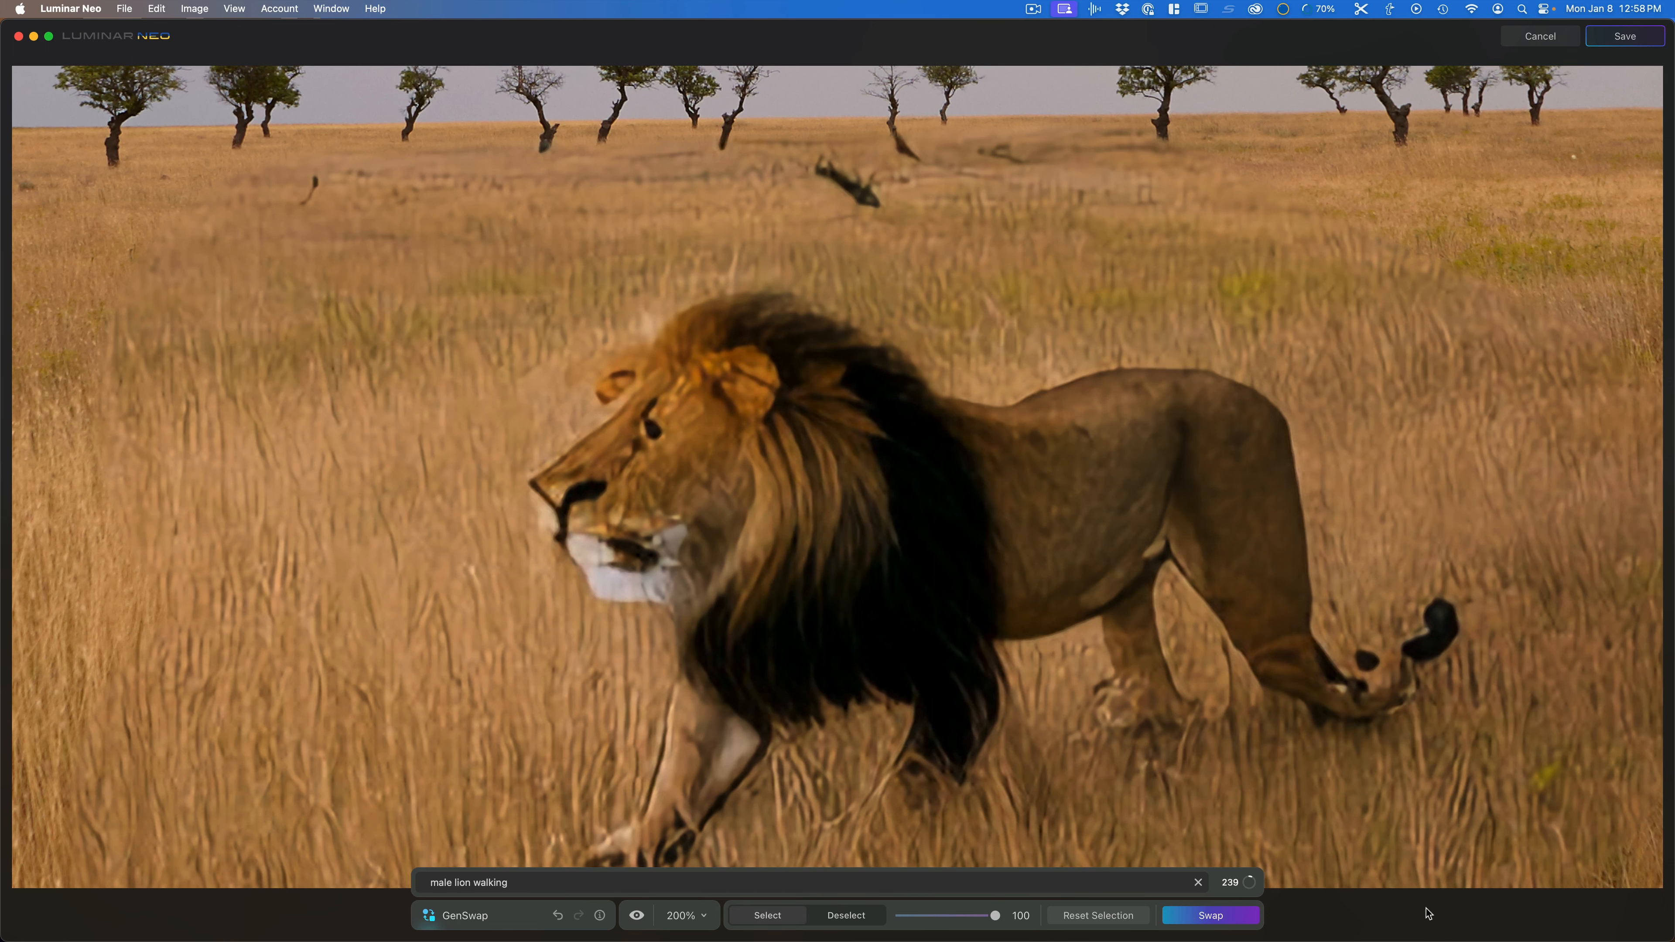
{"action": "scroll", "coordinate": [1437, 851], "scroll_direction": "down", "scroll_amount": 3}
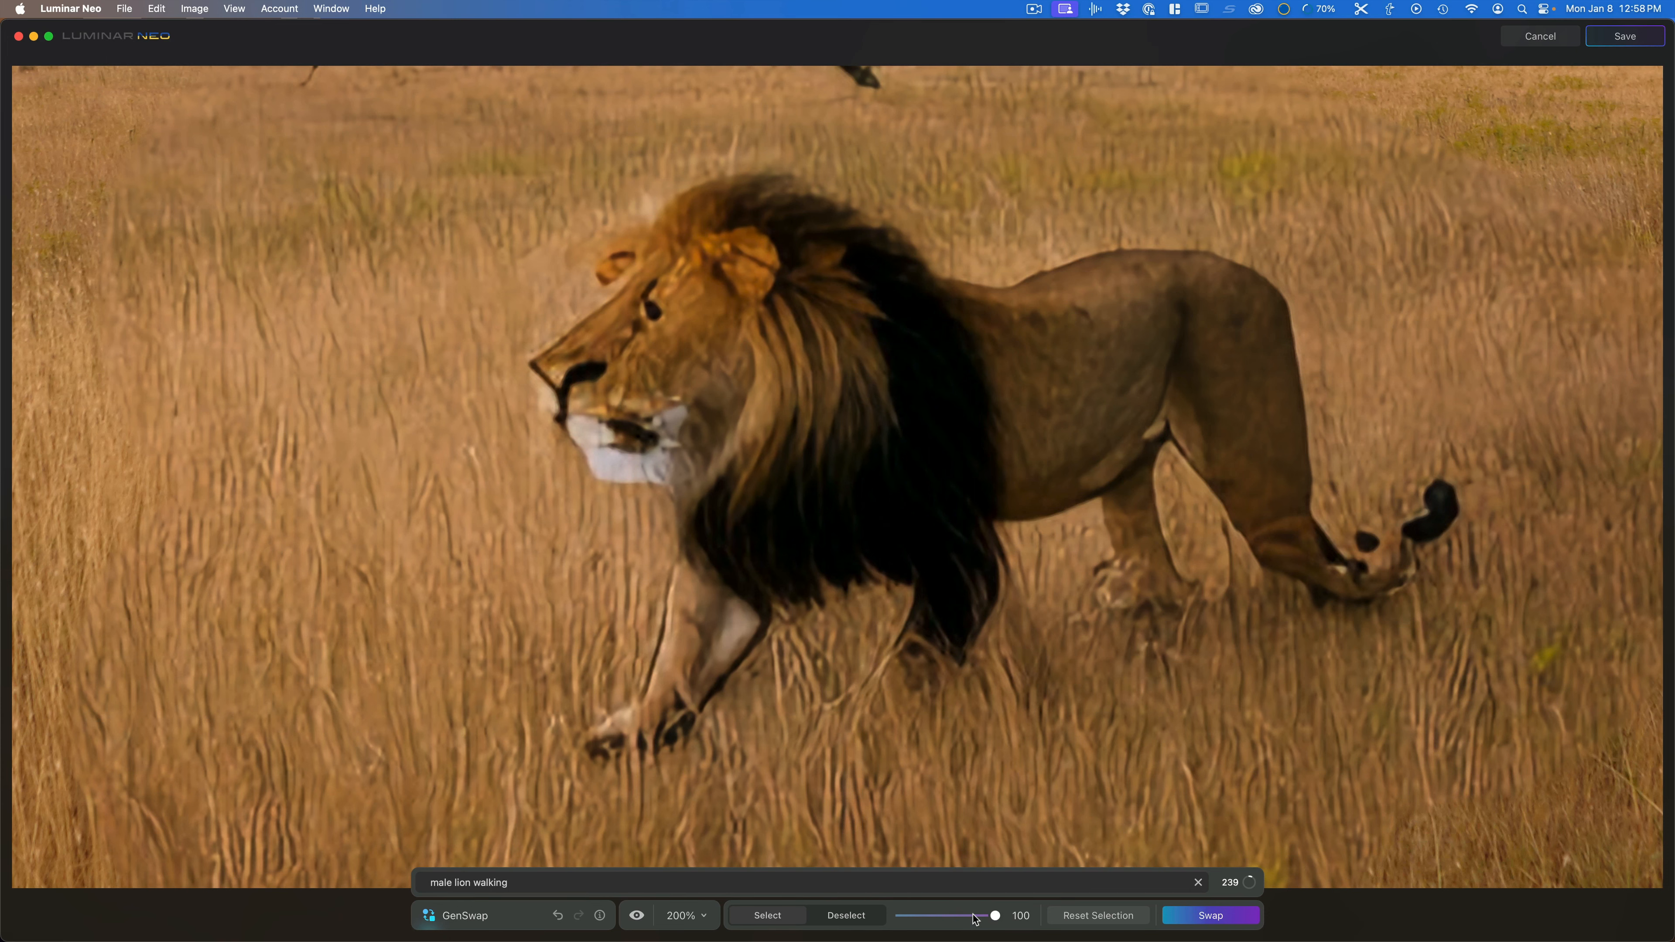
Step: Reset the selection and cancel the GenSwap session
{"action": "left_click", "coordinate": [1076, 917]}
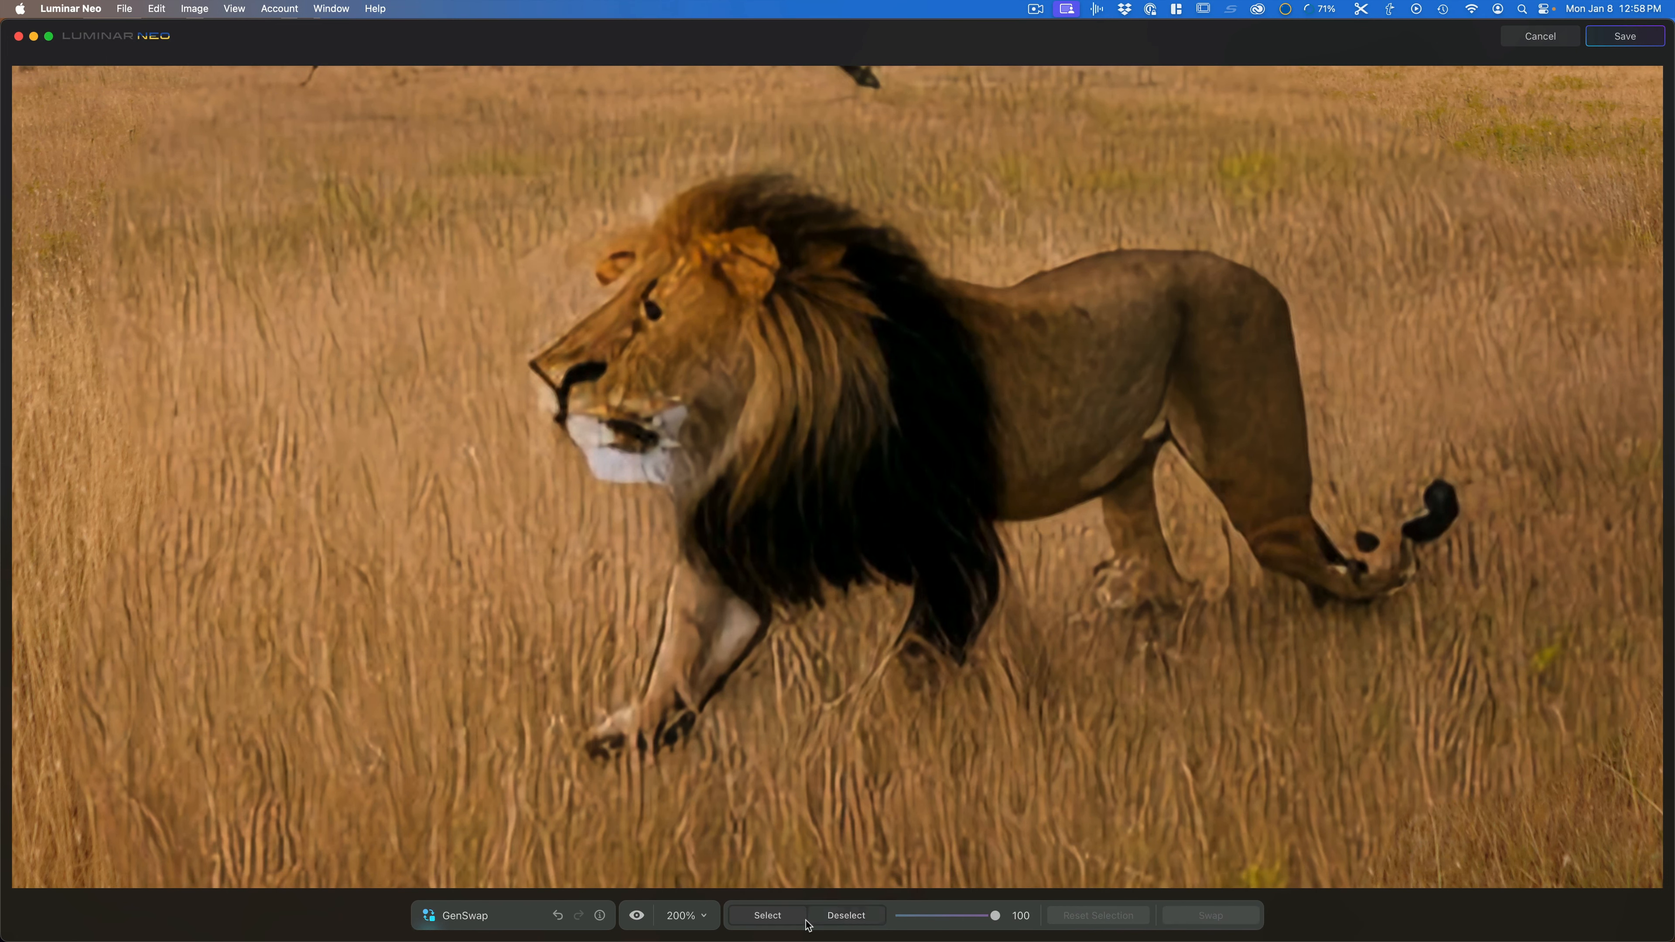
{"action": "left_click", "coordinate": [1532, 40]}
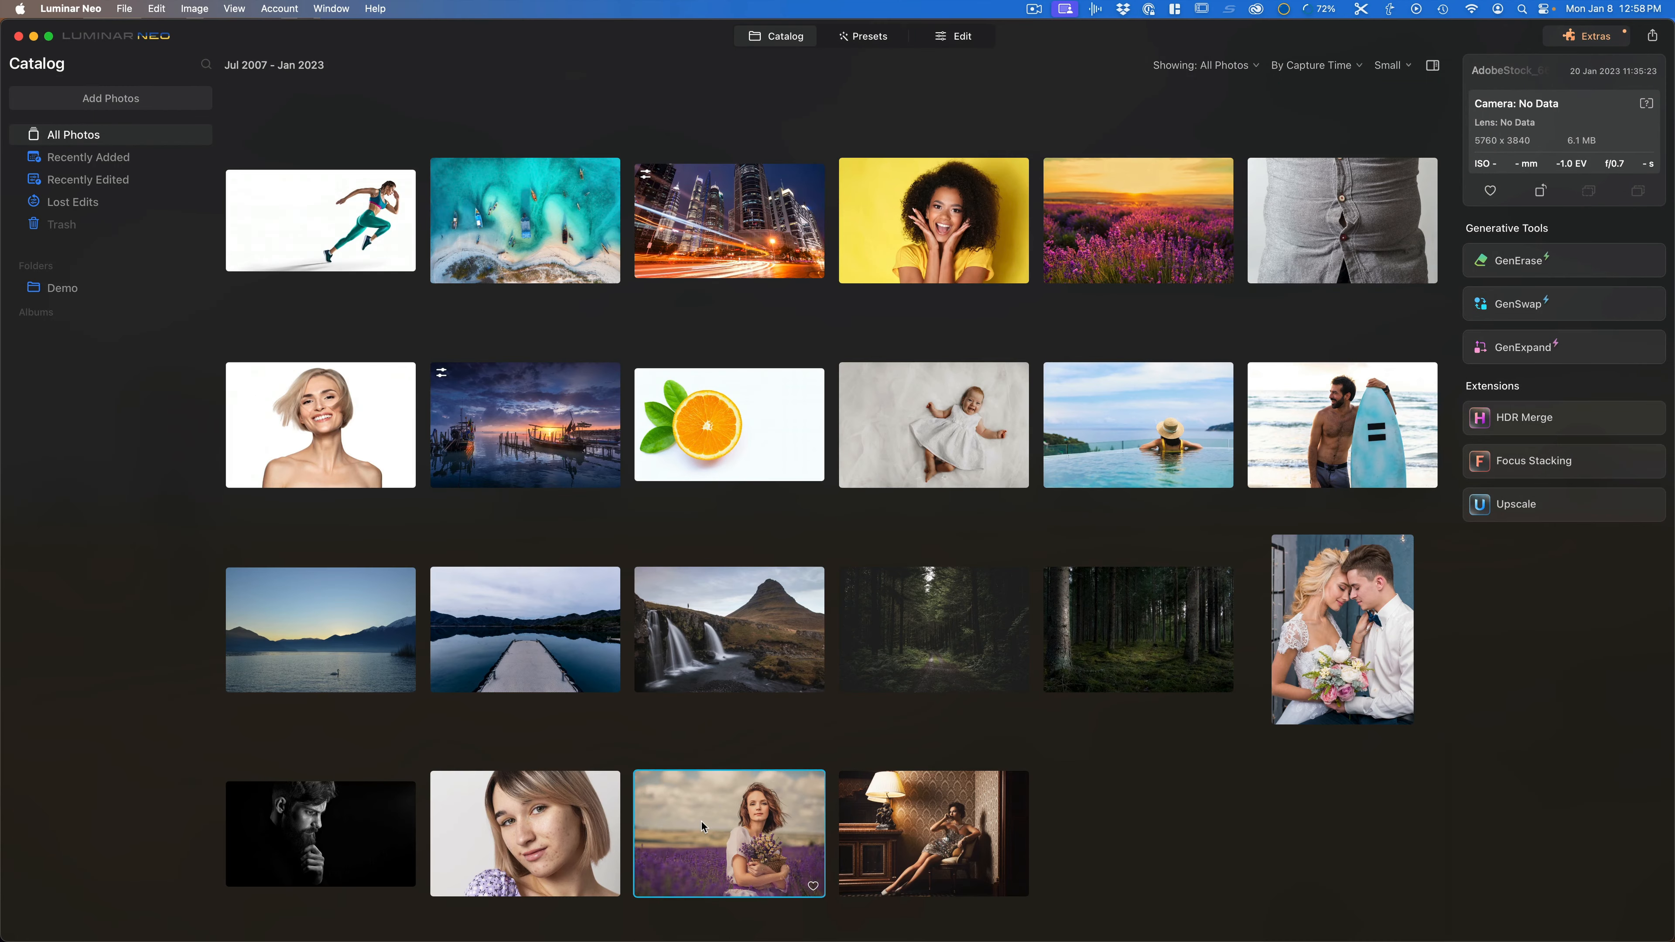
Step: Open the lavender field portrait in GenSwap and paint a small selection in the upper left sky with brush size 92
{"action": "left_click", "coordinate": [1517, 304]}
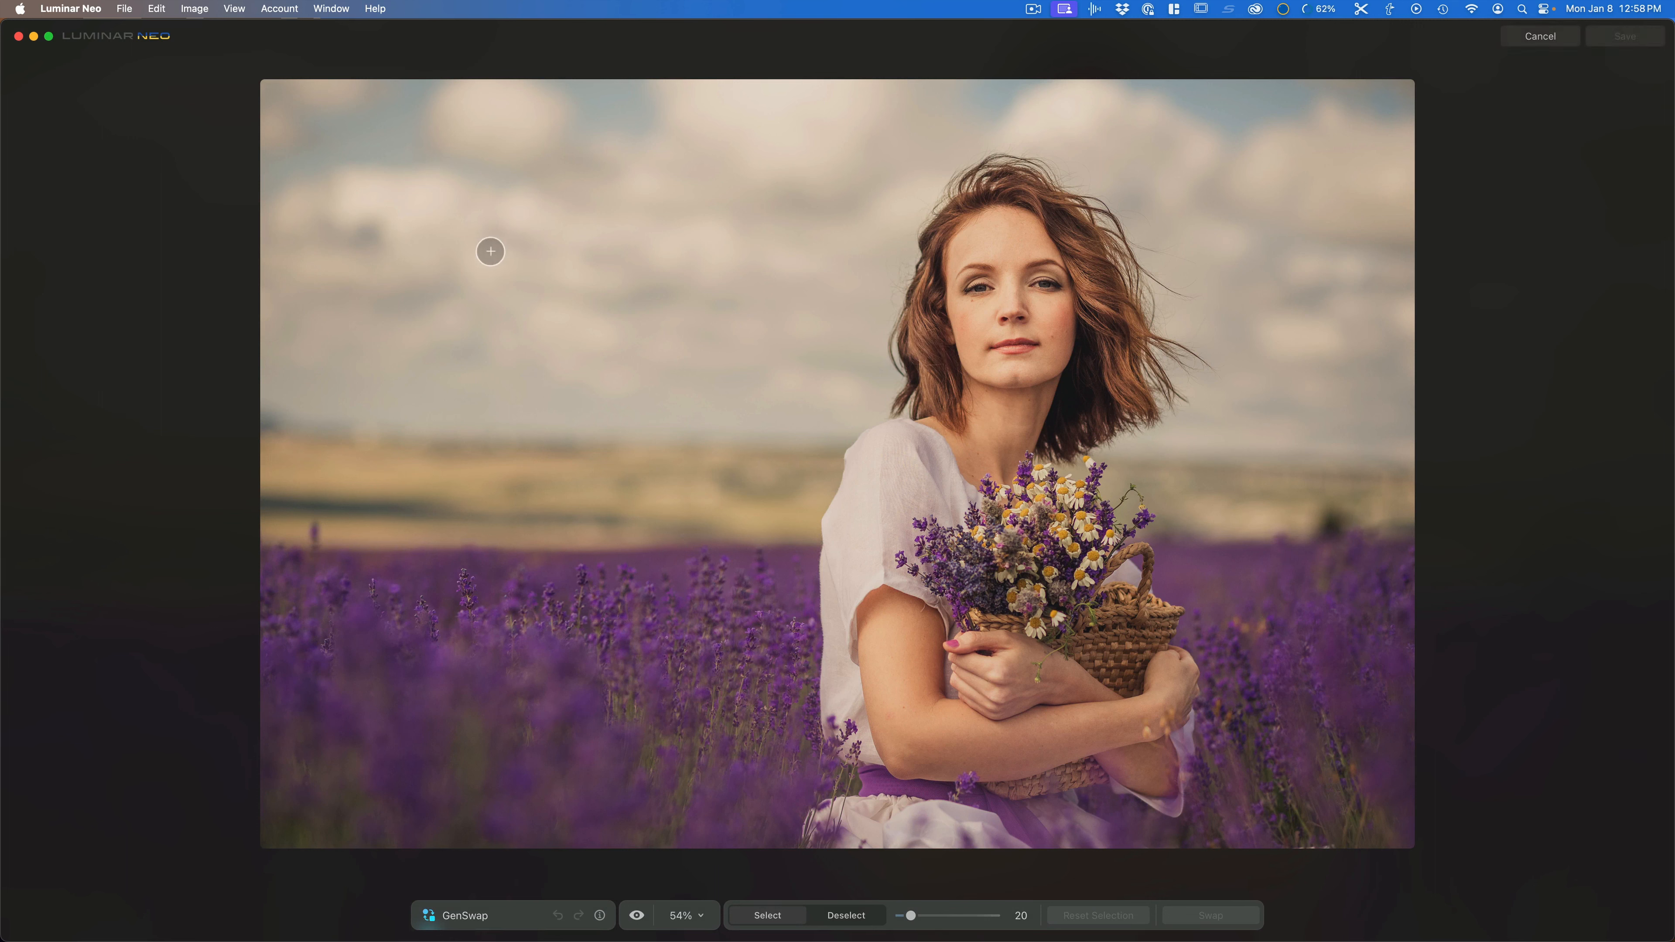
{"action": "scroll", "coordinate": [456, 222], "scroll_direction": "up", "scroll_amount": 10}
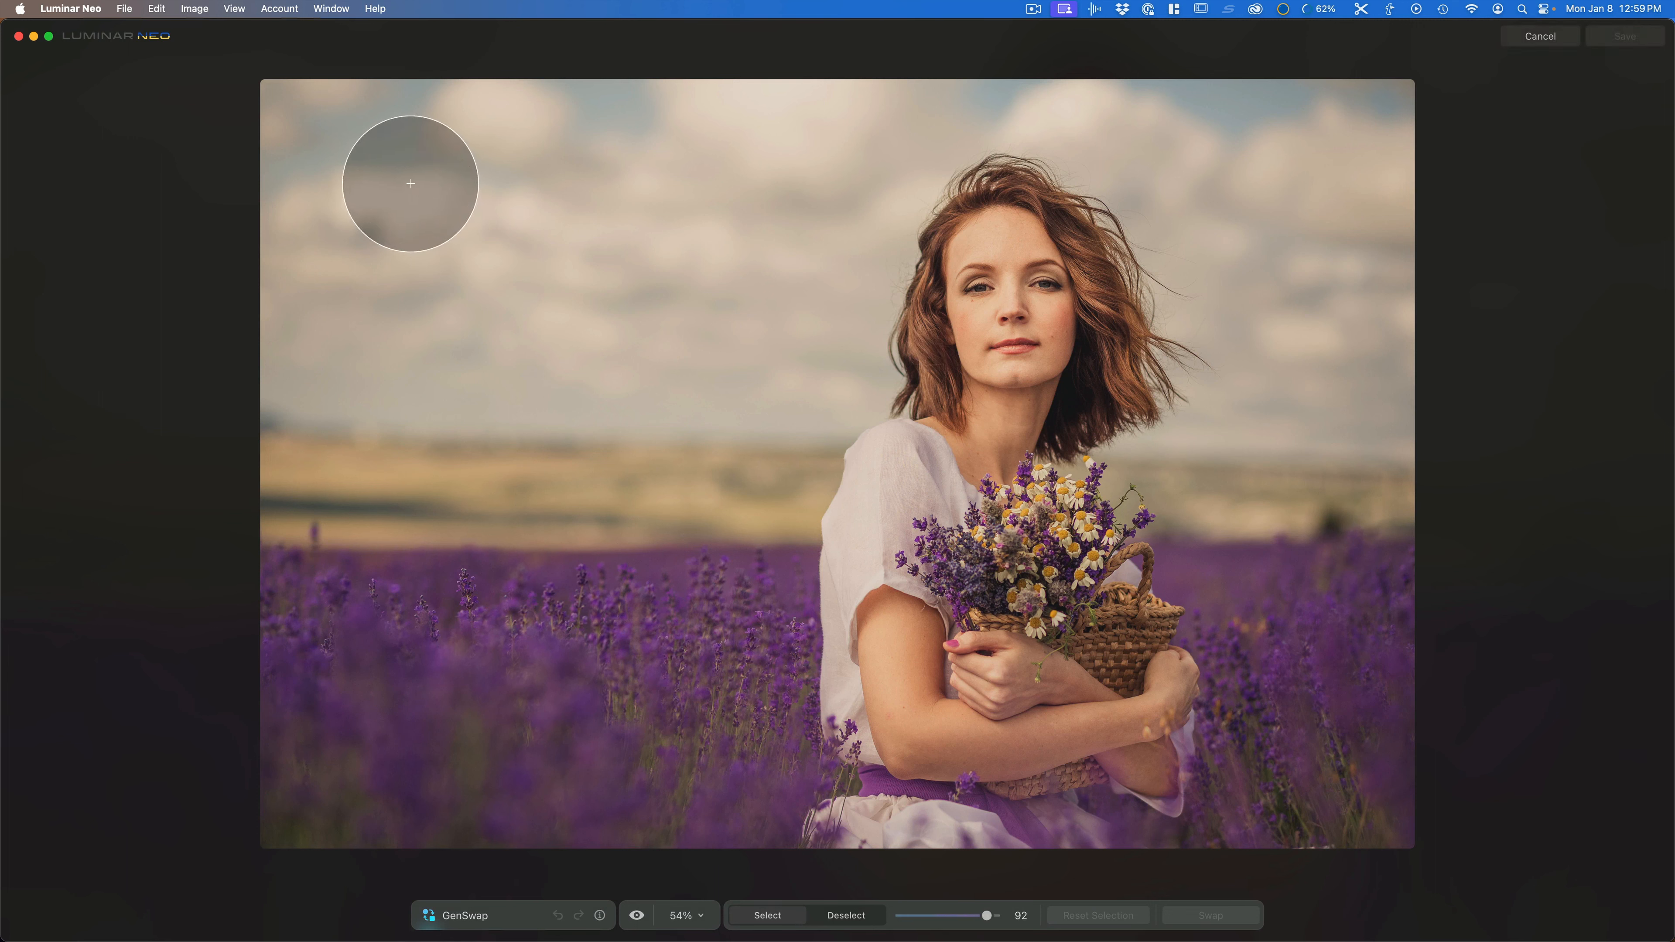
{"action": "mouse_move", "coordinate": [372, 162]}
{"action": "left_mouse_down"}
{"action": "mouse_move", "coordinate": [454, 161]}
{"action": "mouse_move", "coordinate": [480, 210]}
{"action": "mouse_move", "coordinate": [479, 277]}
{"action": "mouse_move", "coordinate": [354, 382]}
{"action": "mouse_move", "coordinate": [366, 175]}
{"action": "left_mouse_up"}
Step: Swap the sky selection for "hot air balloon"
{"action": "left_click", "coordinate": [502, 882]}
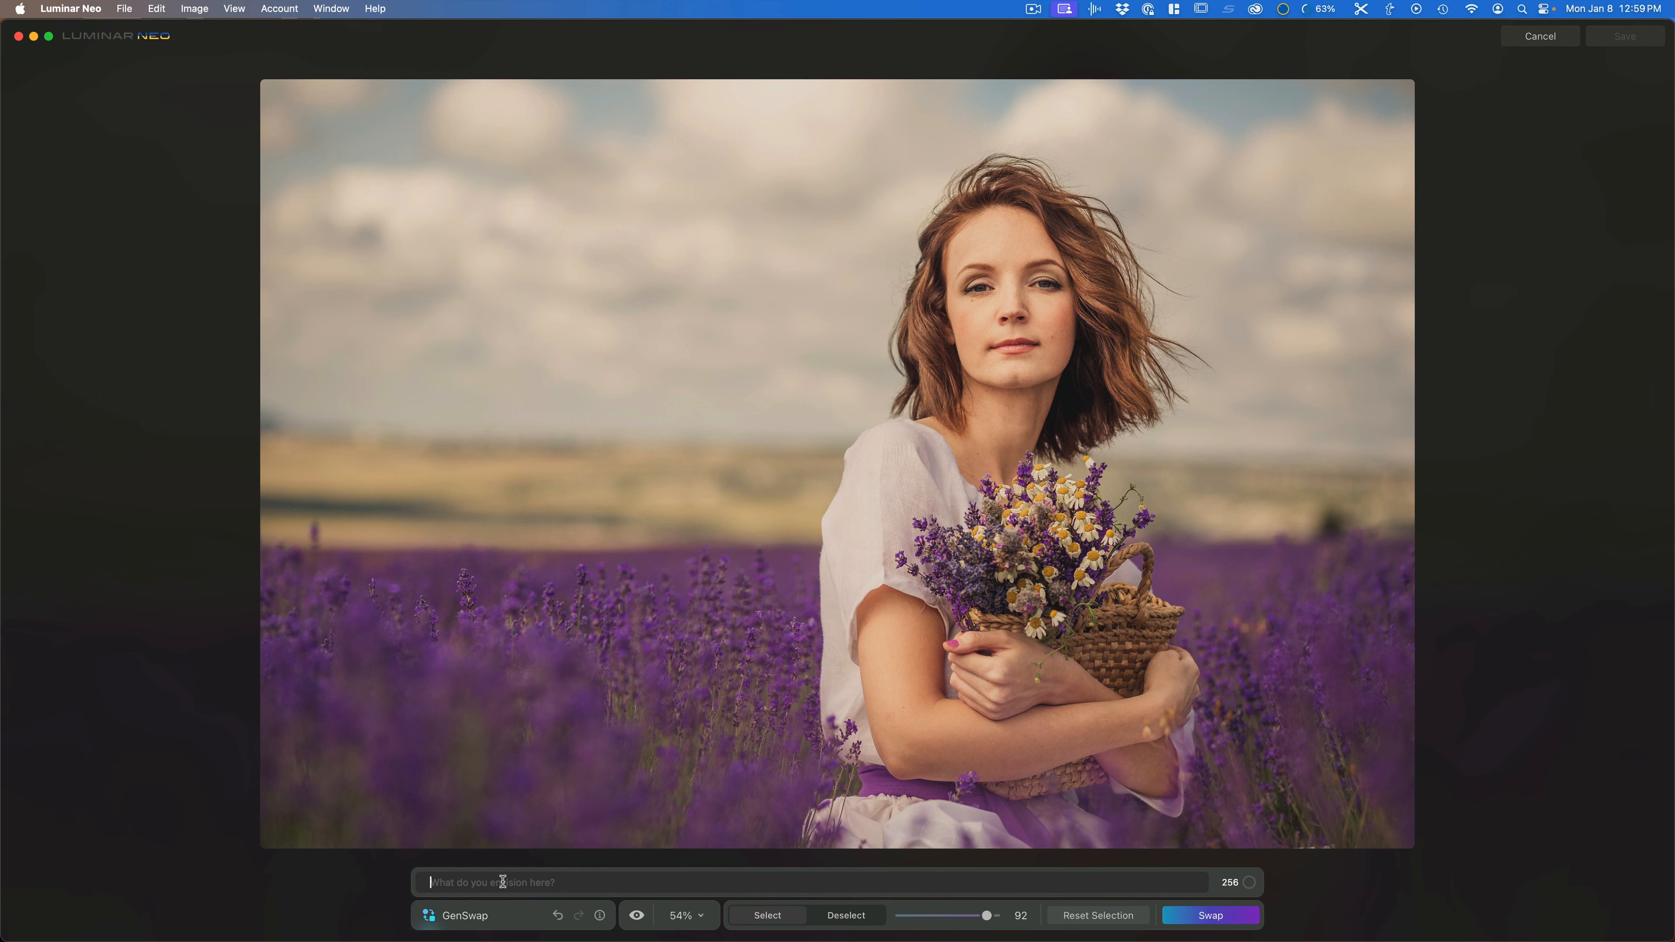
{"action": "type", "text": "hot air balloon"}
{"action": "key", "text": "Return"}
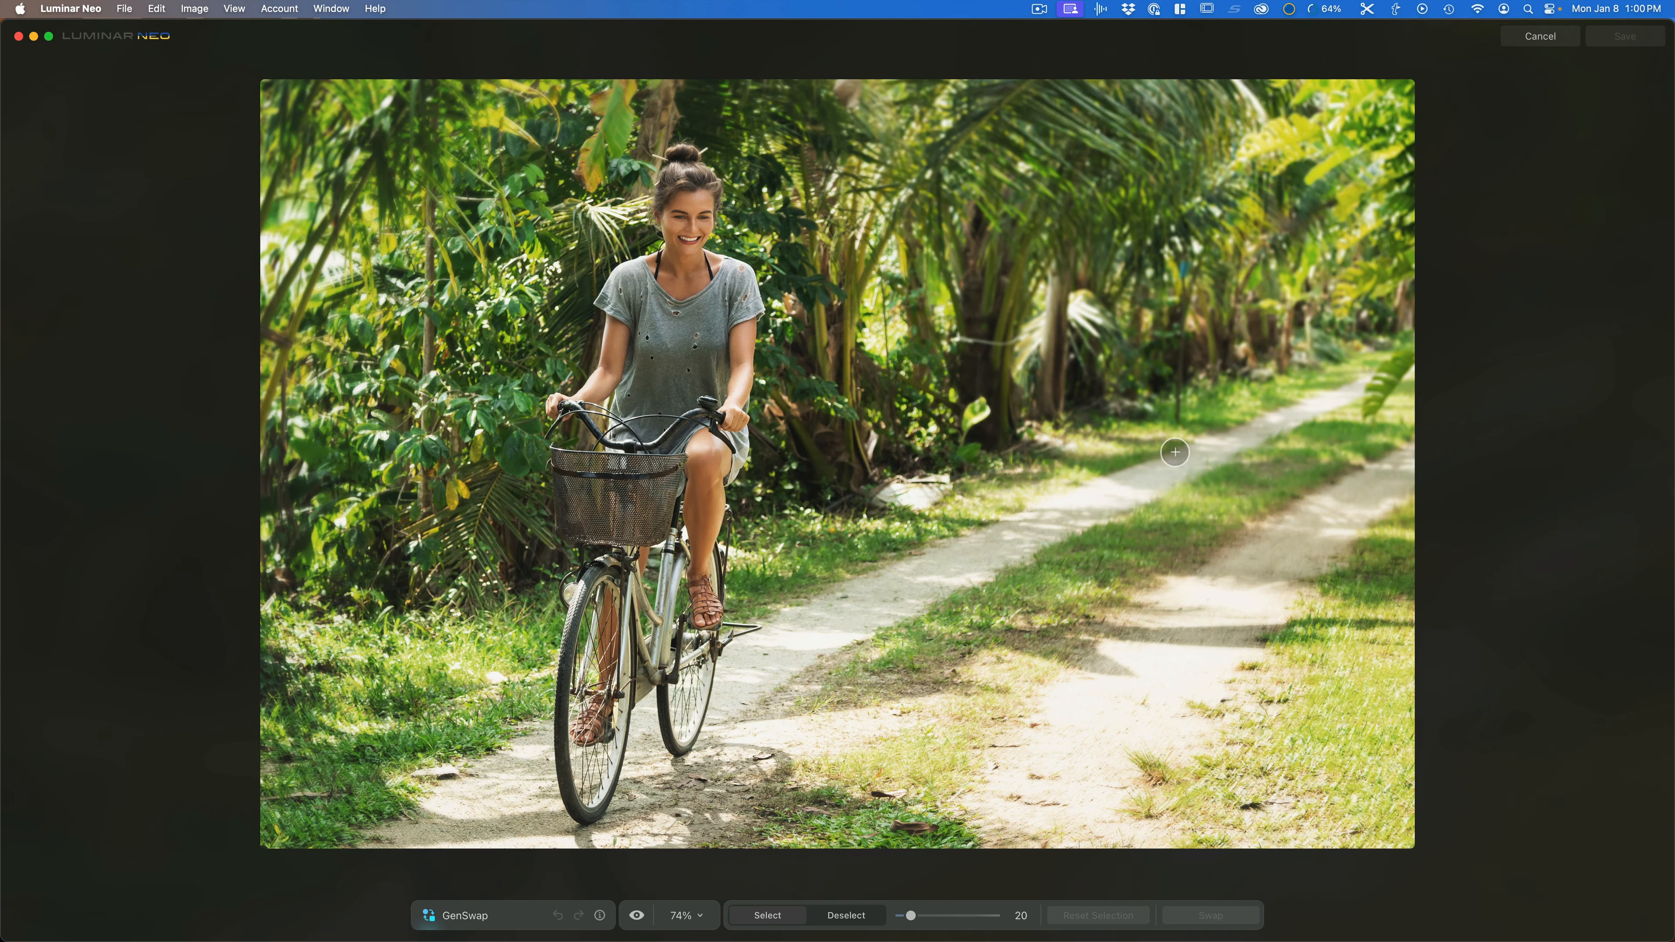
Step: Paint a selection over the dirt path right of the cyclist with brush size 100
{"action": "key", "text": "]"}
{"action": "key", "text": "]"}
{"action": "key", "text": "]"}
{"action": "key", "text": "]"}
{"action": "key", "text": "]"}
{"action": "key", "text": "]"}
{"action": "key", "text": "]"}
{"action": "key", "text": "]"}
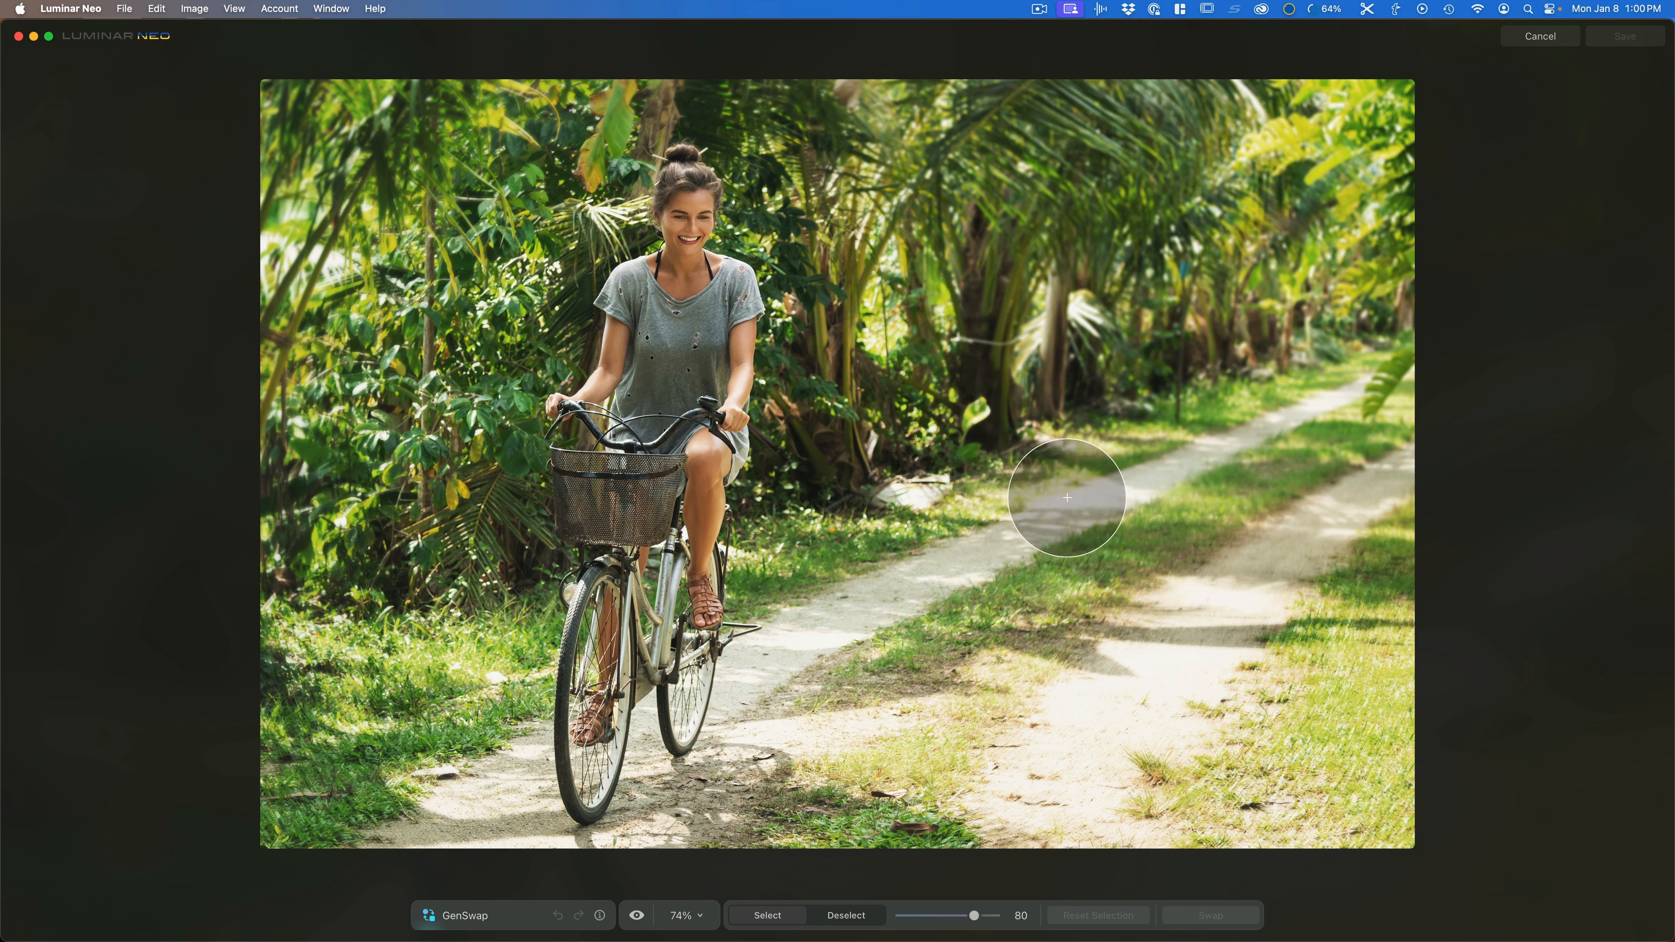
{"action": "mouse_move", "coordinate": [1002, 572]}
{"action": "left_mouse_down"}
{"action": "mouse_move", "coordinate": [1304, 384]}
{"action": "mouse_move", "coordinate": [1320, 466]}
{"action": "mouse_move", "coordinate": [1359, 518]}
{"action": "mouse_move", "coordinate": [1343, 566]}
{"action": "mouse_move", "coordinate": [1264, 614]}
{"action": "left_mouse_up"}
{"action": "mouse_move", "coordinate": [1123, 649]}
{"action": "left_mouse_down"}
{"action": "mouse_move", "coordinate": [999, 617]}
{"action": "mouse_move", "coordinate": [1274, 510]}
{"action": "mouse_move", "coordinate": [1189, 605]}
{"action": "left_mouse_up"}
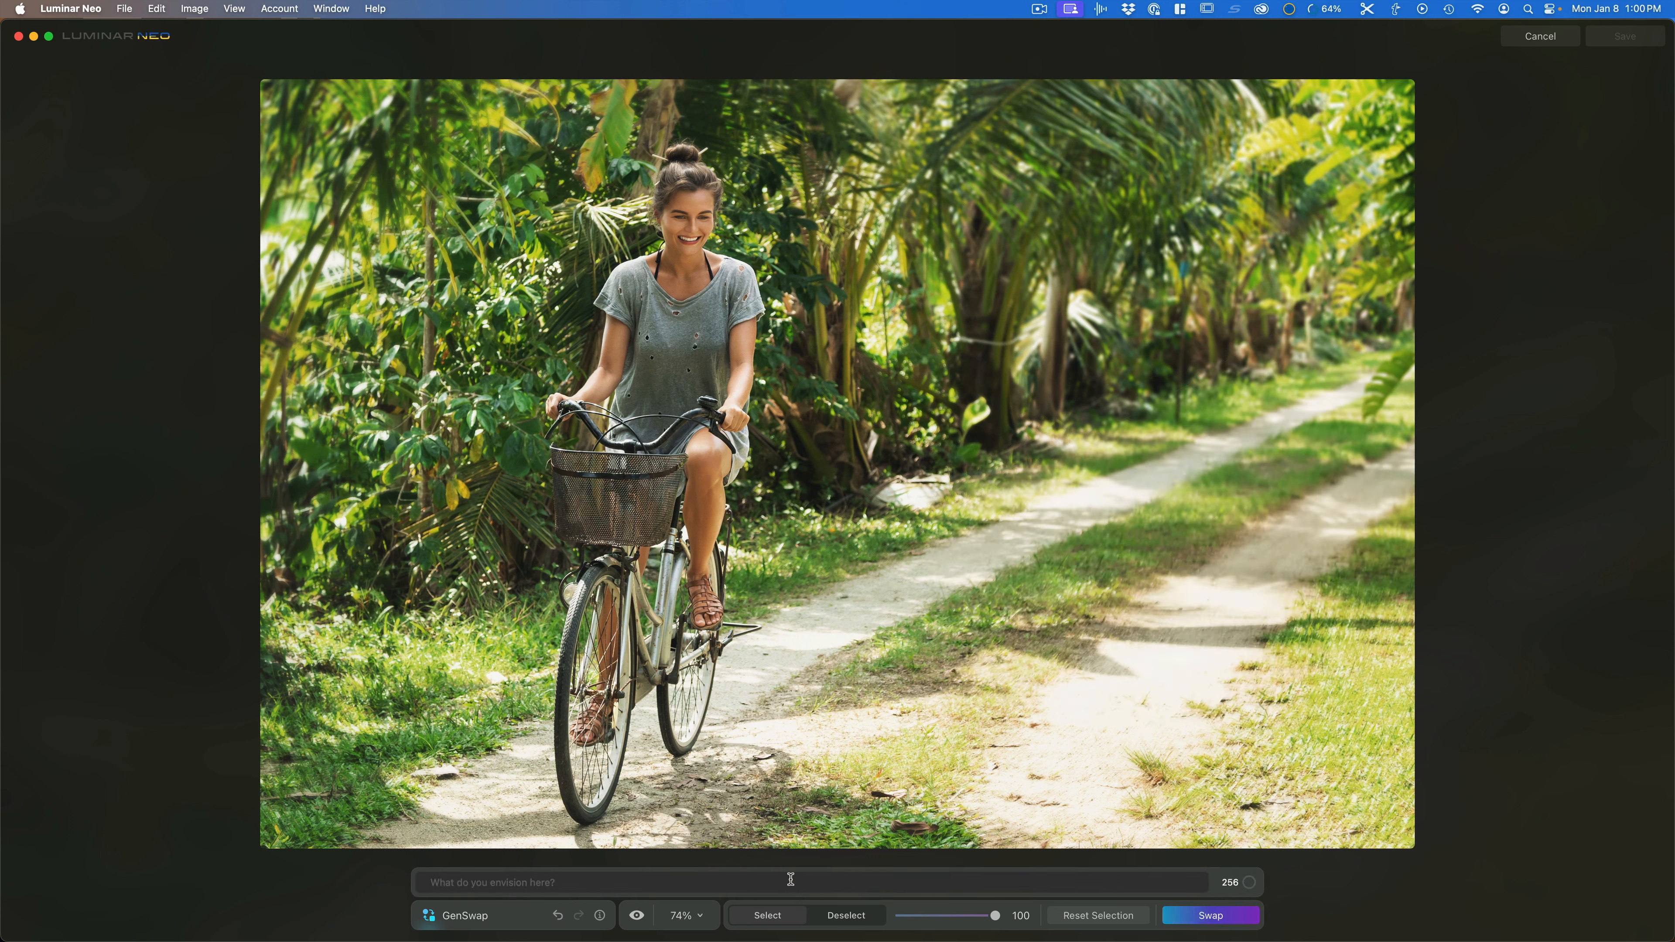
Step: Swap the path selection for "large grizzly bear"
{"action": "left_click", "coordinate": [791, 880]}
{"action": "type", "text": "large grizzly bear"}
{"action": "key", "text": "Return"}
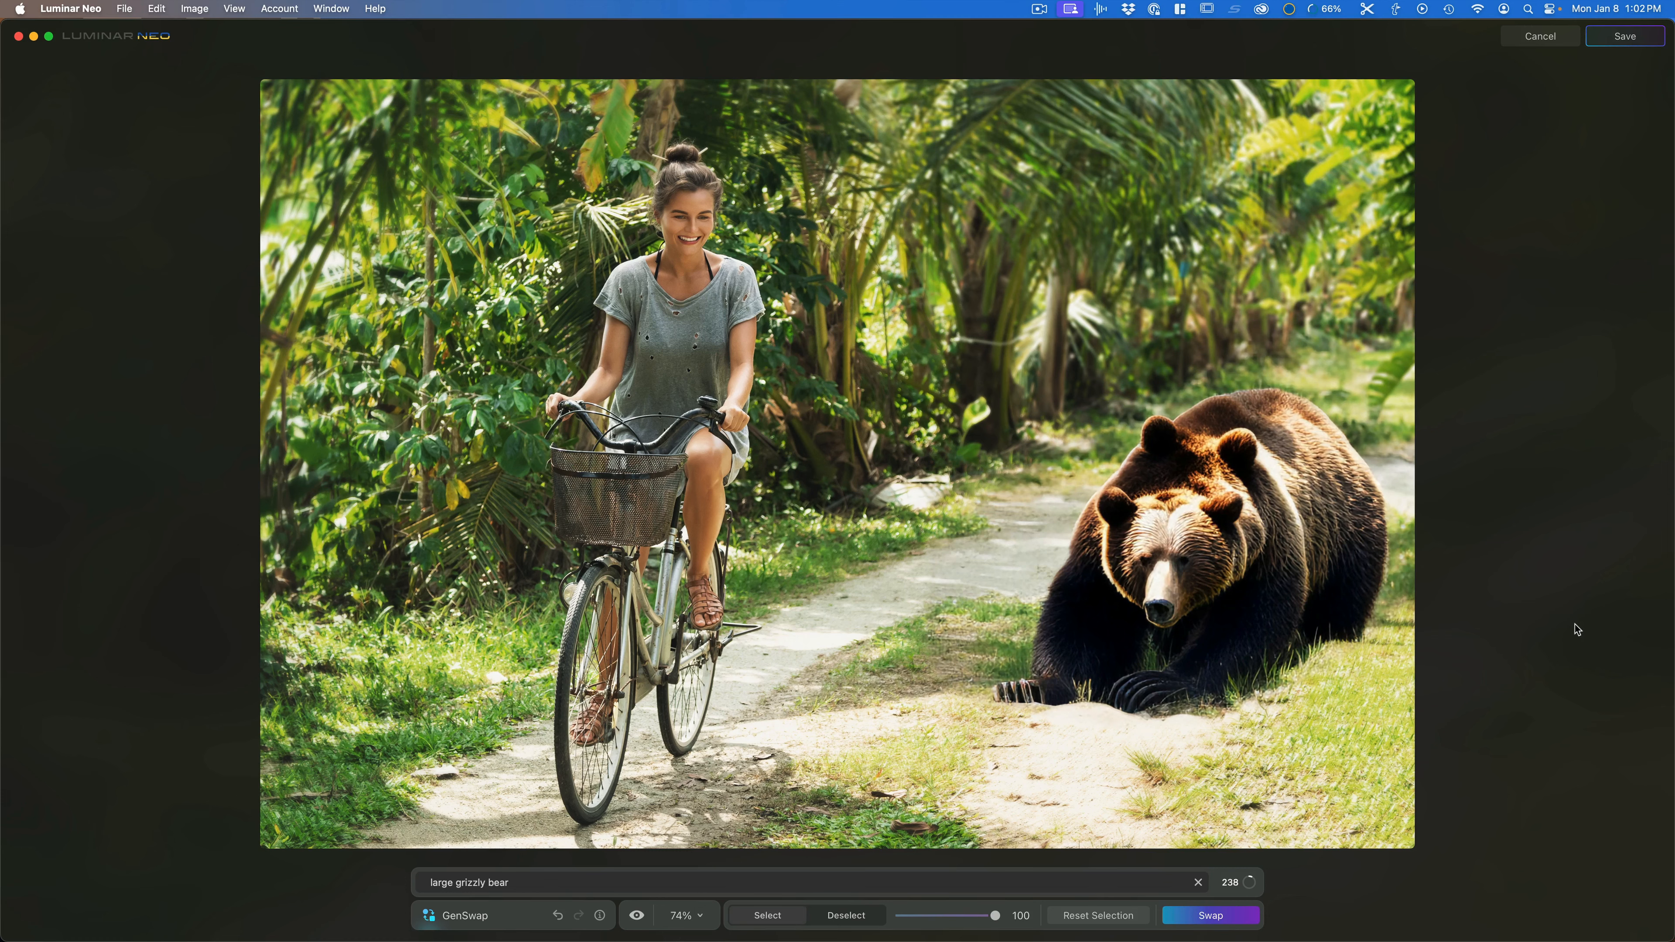
Step: Close the cyclist photo without saving, open the woman-against-wall portrait in GenSwap, and paint a large selection over the wall left of her
{"action": "left_click", "coordinate": [1538, 36]}
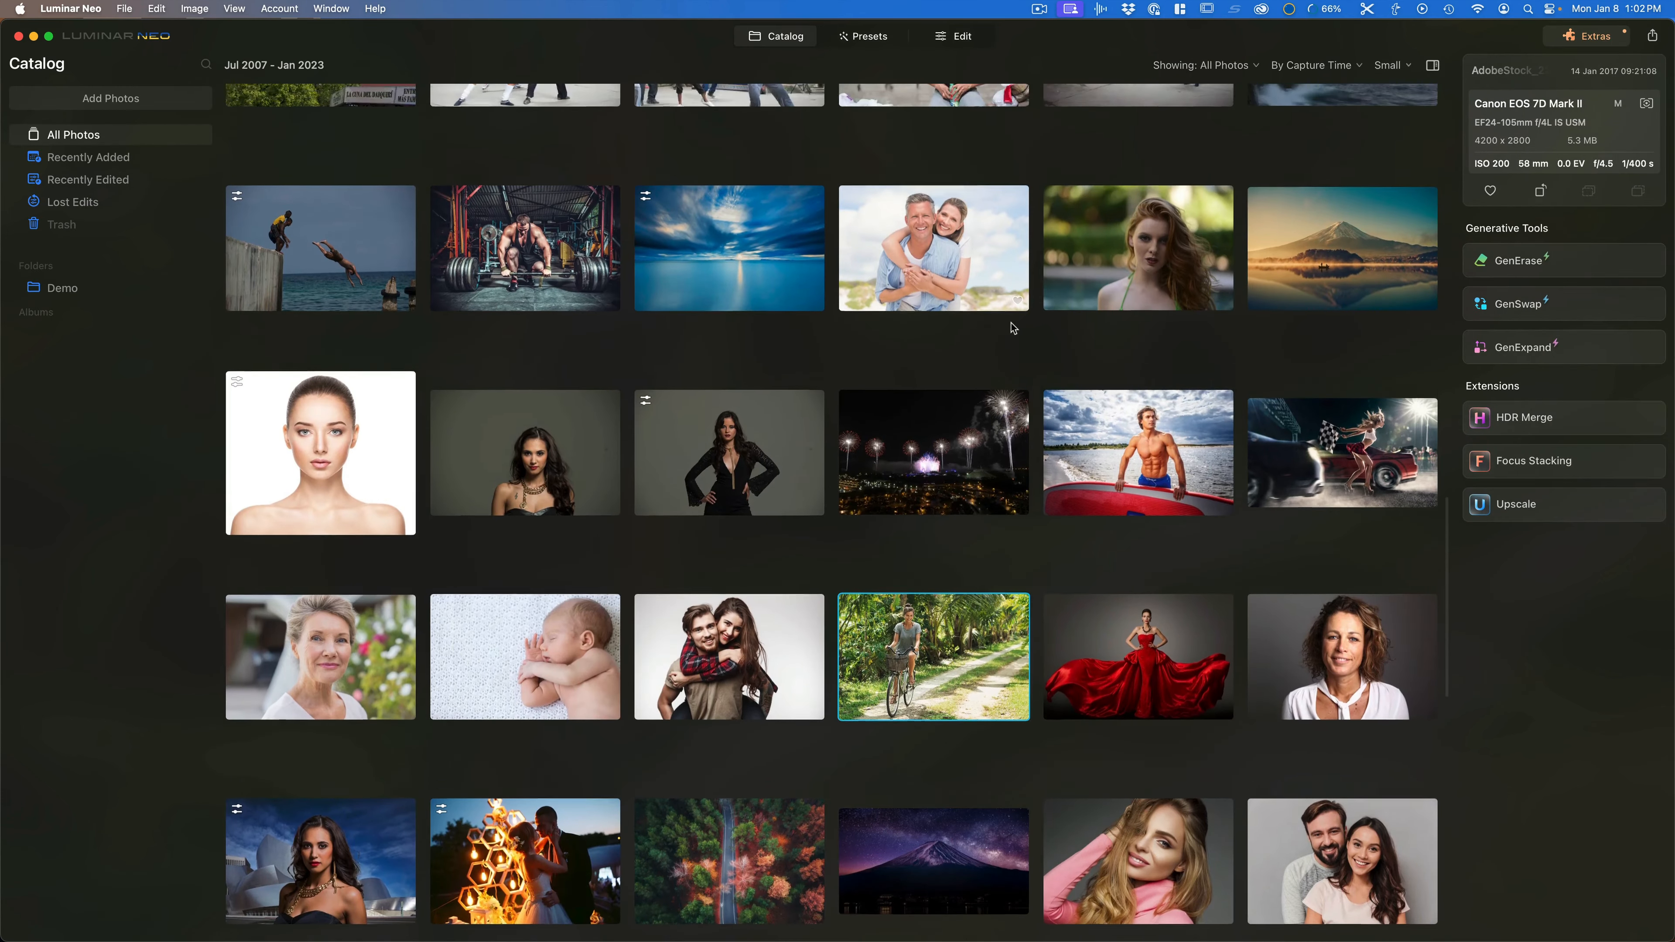
{"action": "scroll", "coordinate": [1013, 328], "scroll_direction": "up", "scroll_amount": 5}
{"action": "left_click", "coordinate": [908, 333]}
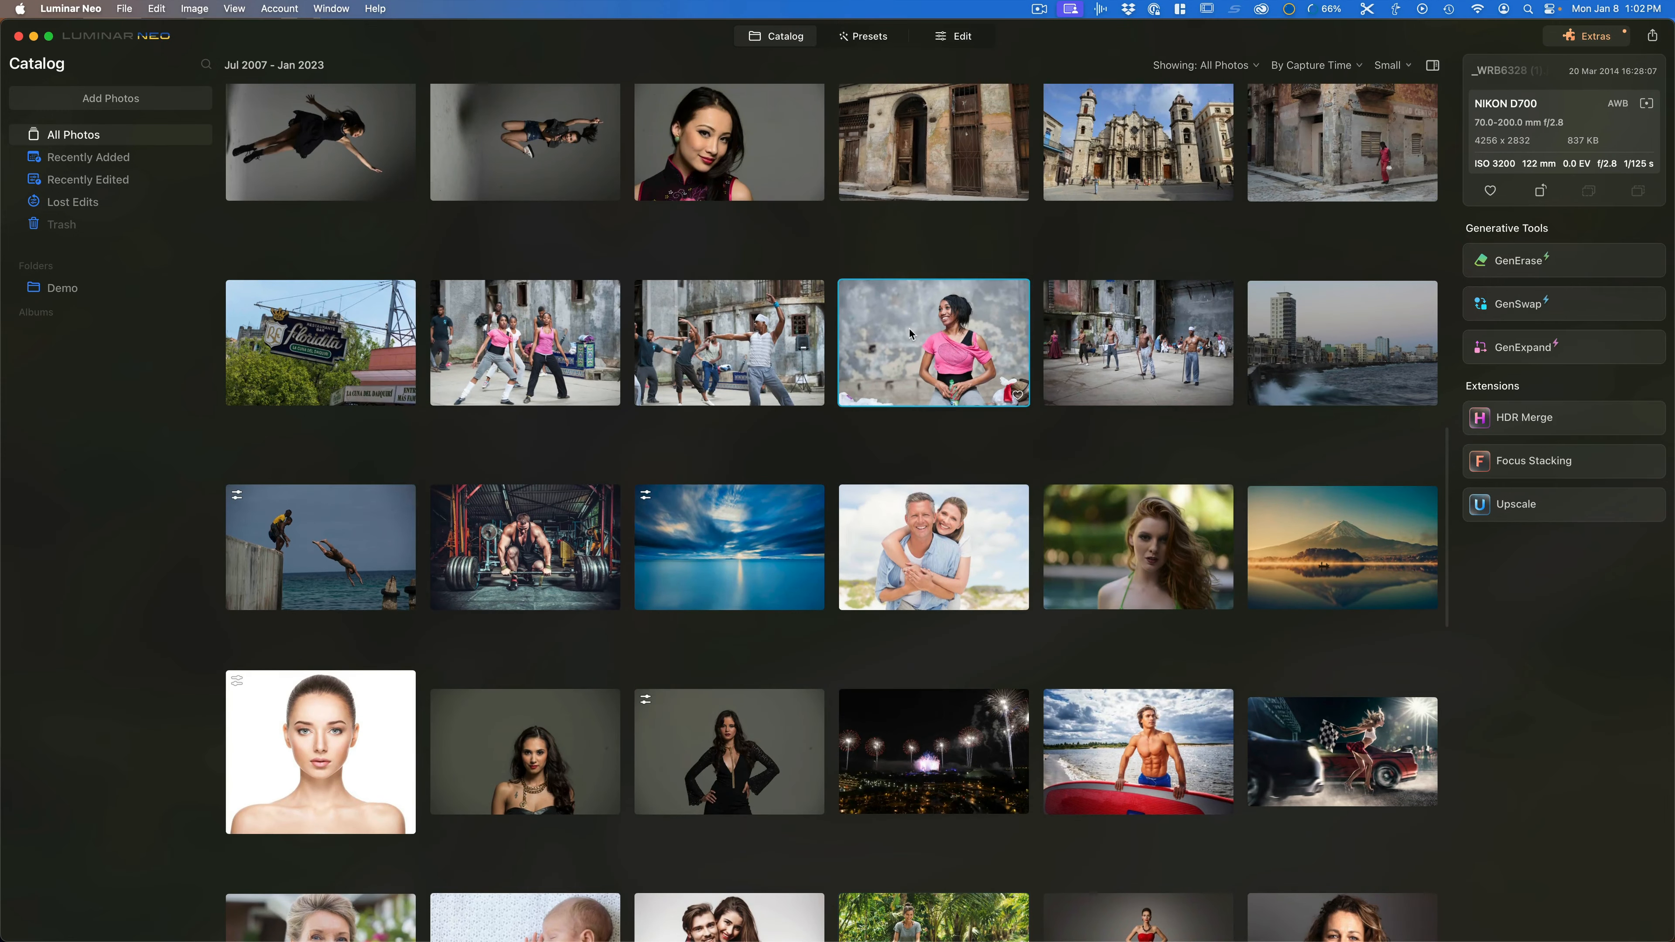
{"action": "left_click", "coordinate": [1576, 304]}
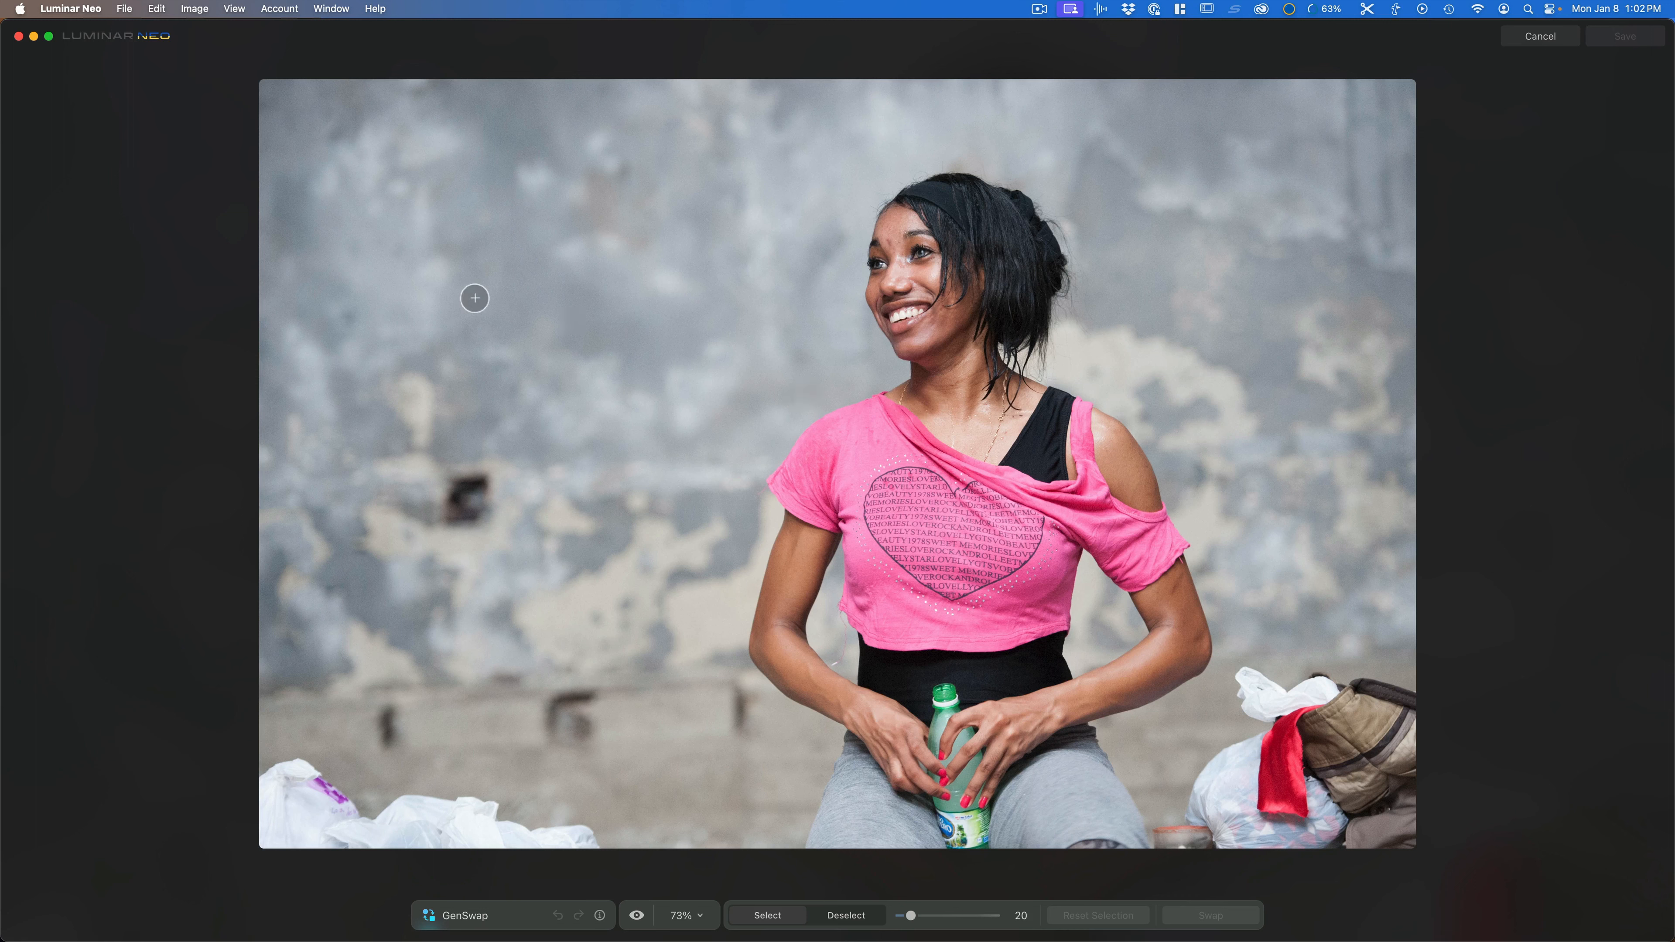
{"action": "key", "text": "bracketright"}
{"action": "key", "text": "bracketright"}
{"action": "key", "text": "bracketright"}
{"action": "key", "text": "bracketright"}
{"action": "key", "text": "bracketright"}
{"action": "key", "text": "bracketright"}
{"action": "key", "text": "bracketright"}
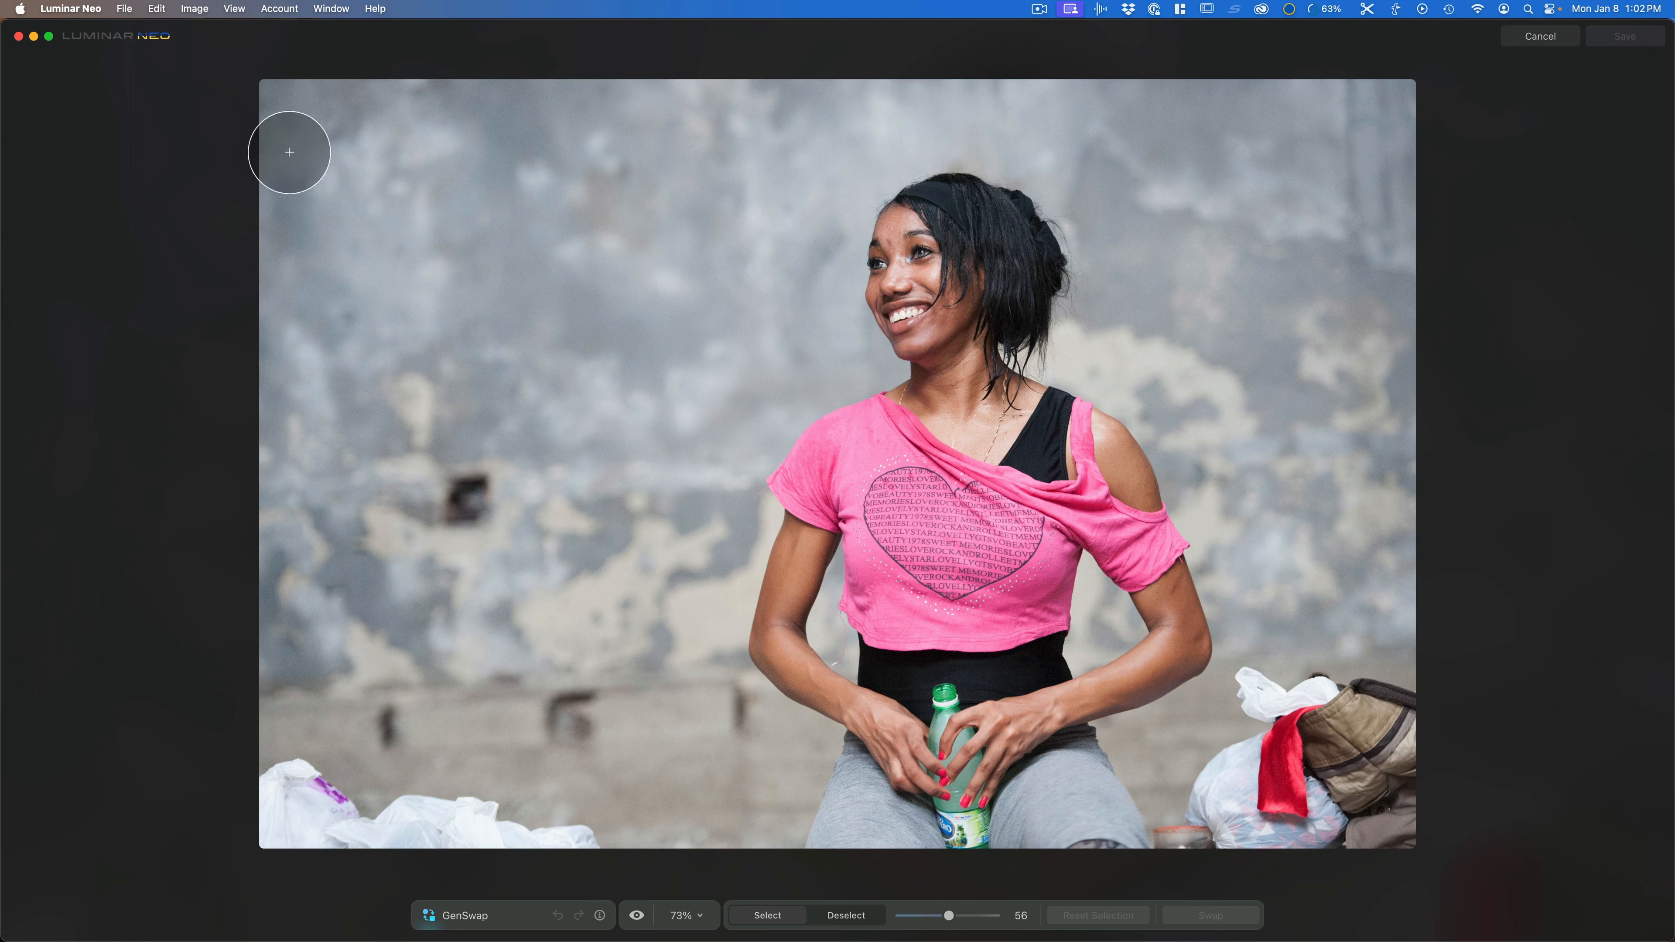
{"action": "left_click_drag", "start_coordinate": [318, 156], "coordinate": [653, 155]}
{"action": "mouse_move", "coordinate": [667, 231]}
{"action": "left_mouse_down"}
{"action": "mouse_move", "coordinate": [665, 597]}
{"action": "mouse_move", "coordinate": [488, 239]}
{"action": "mouse_move", "coordinate": [418, 559]}
{"action": "mouse_move", "coordinate": [485, 485]}
{"action": "left_mouse_up"}
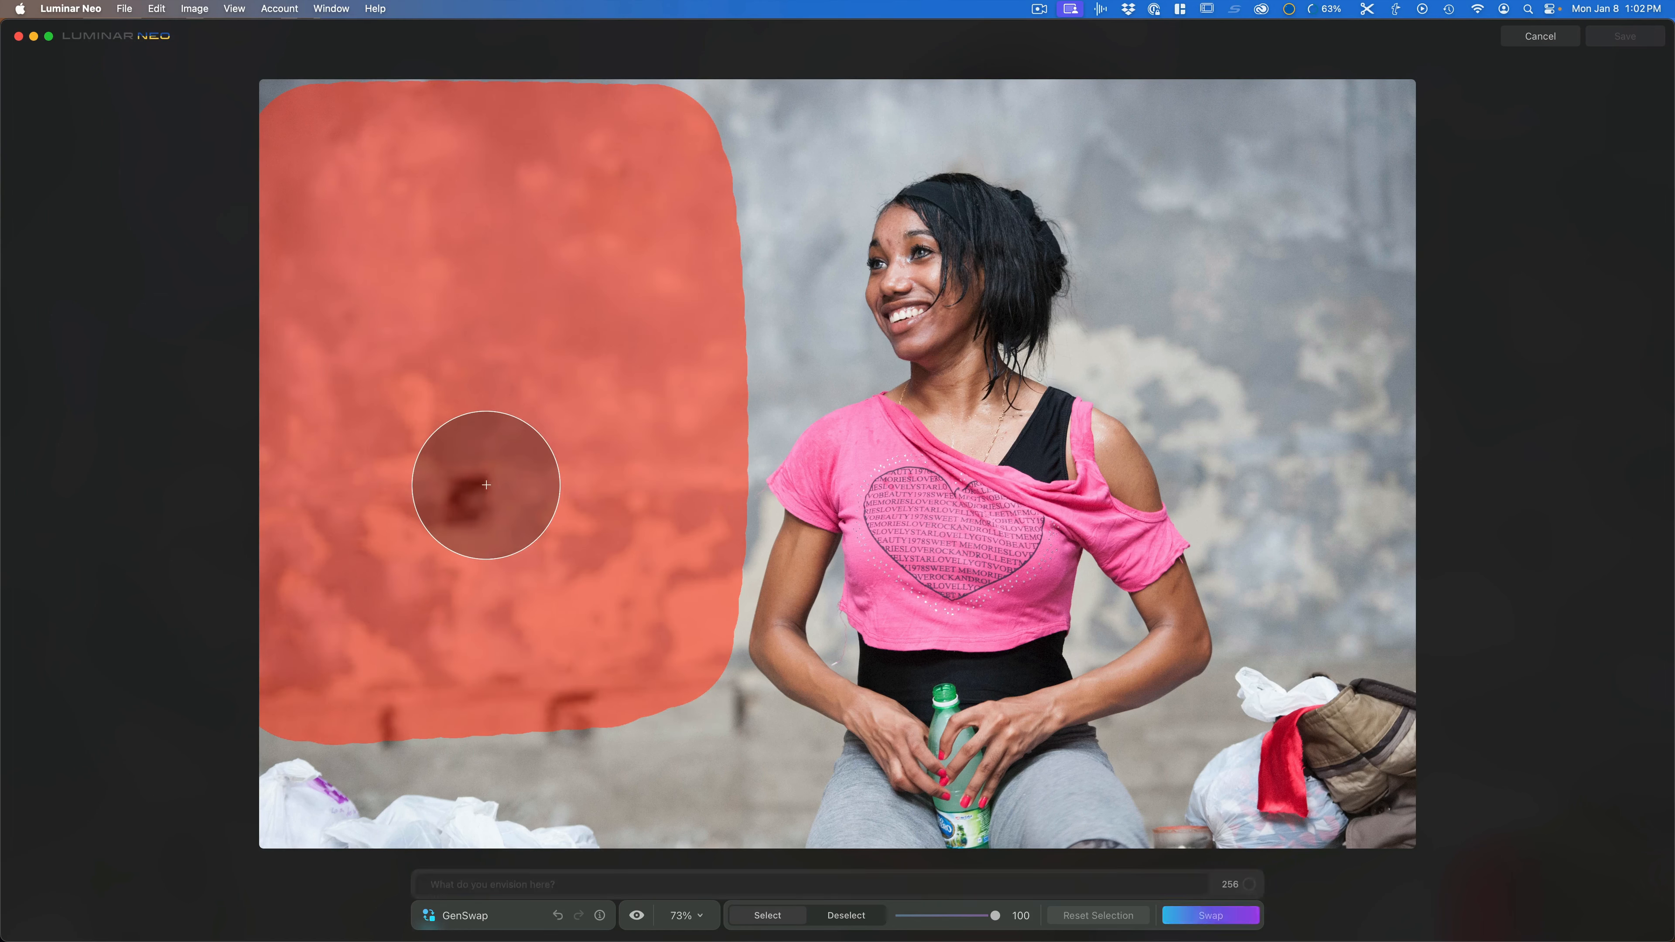
Step: Swap the wall selection for "cuban poster of che"
{"action": "left_click", "coordinate": [573, 885]}
{"action": "type", "text": "cuban poster of che"}
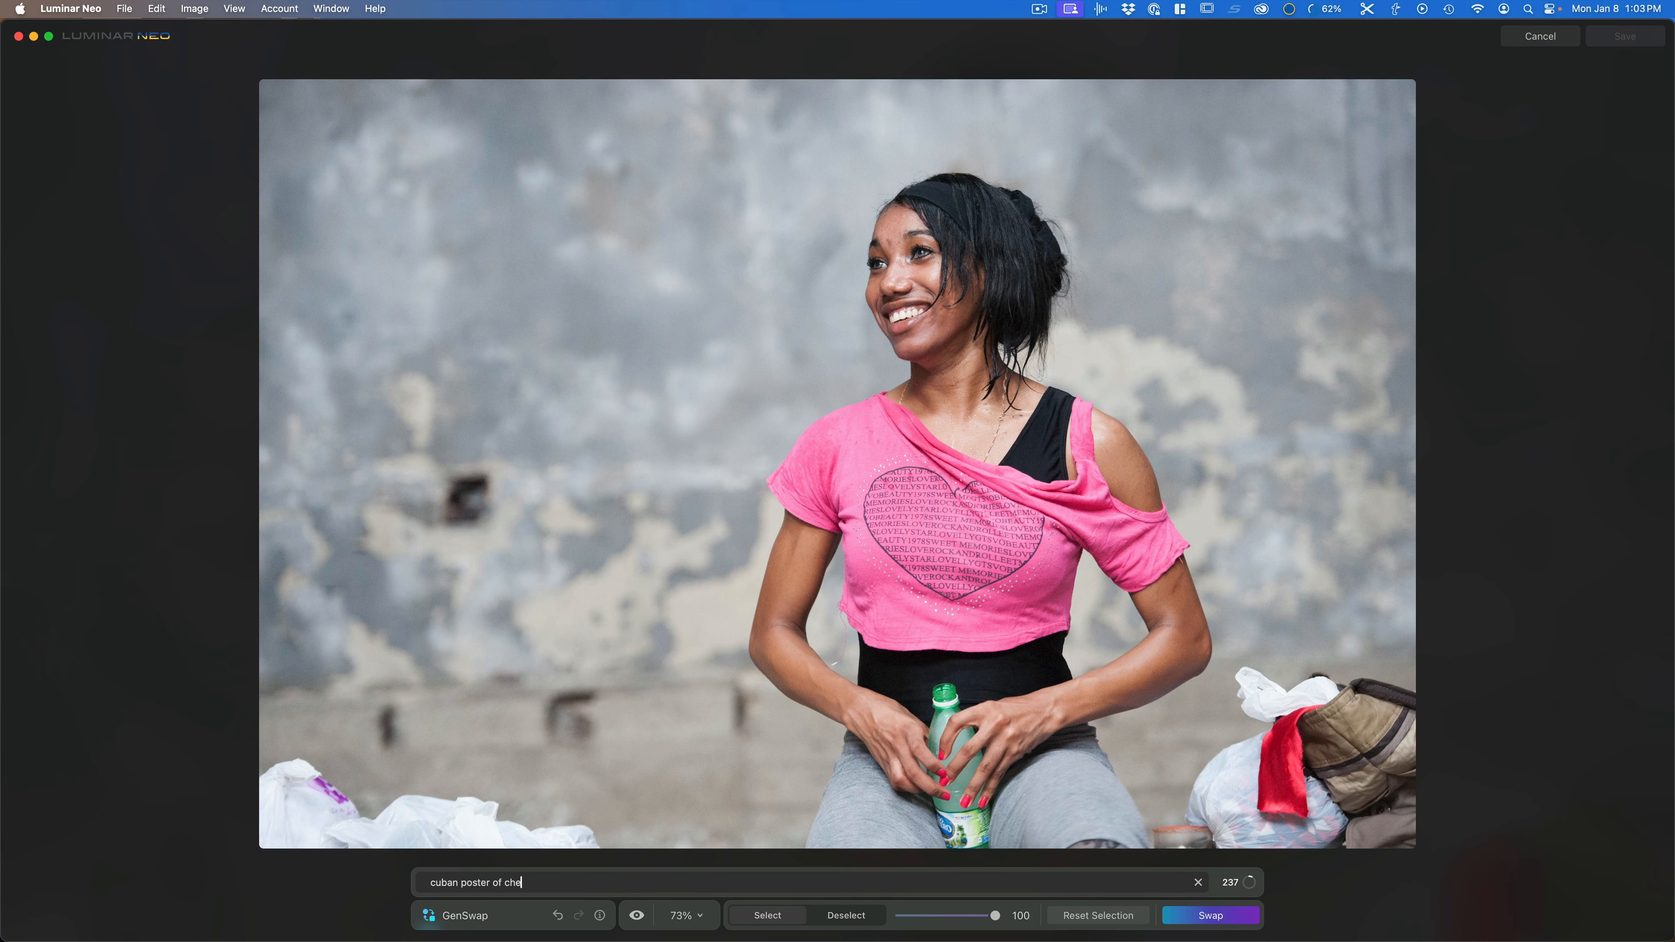
{"action": "key", "text": "Return"}
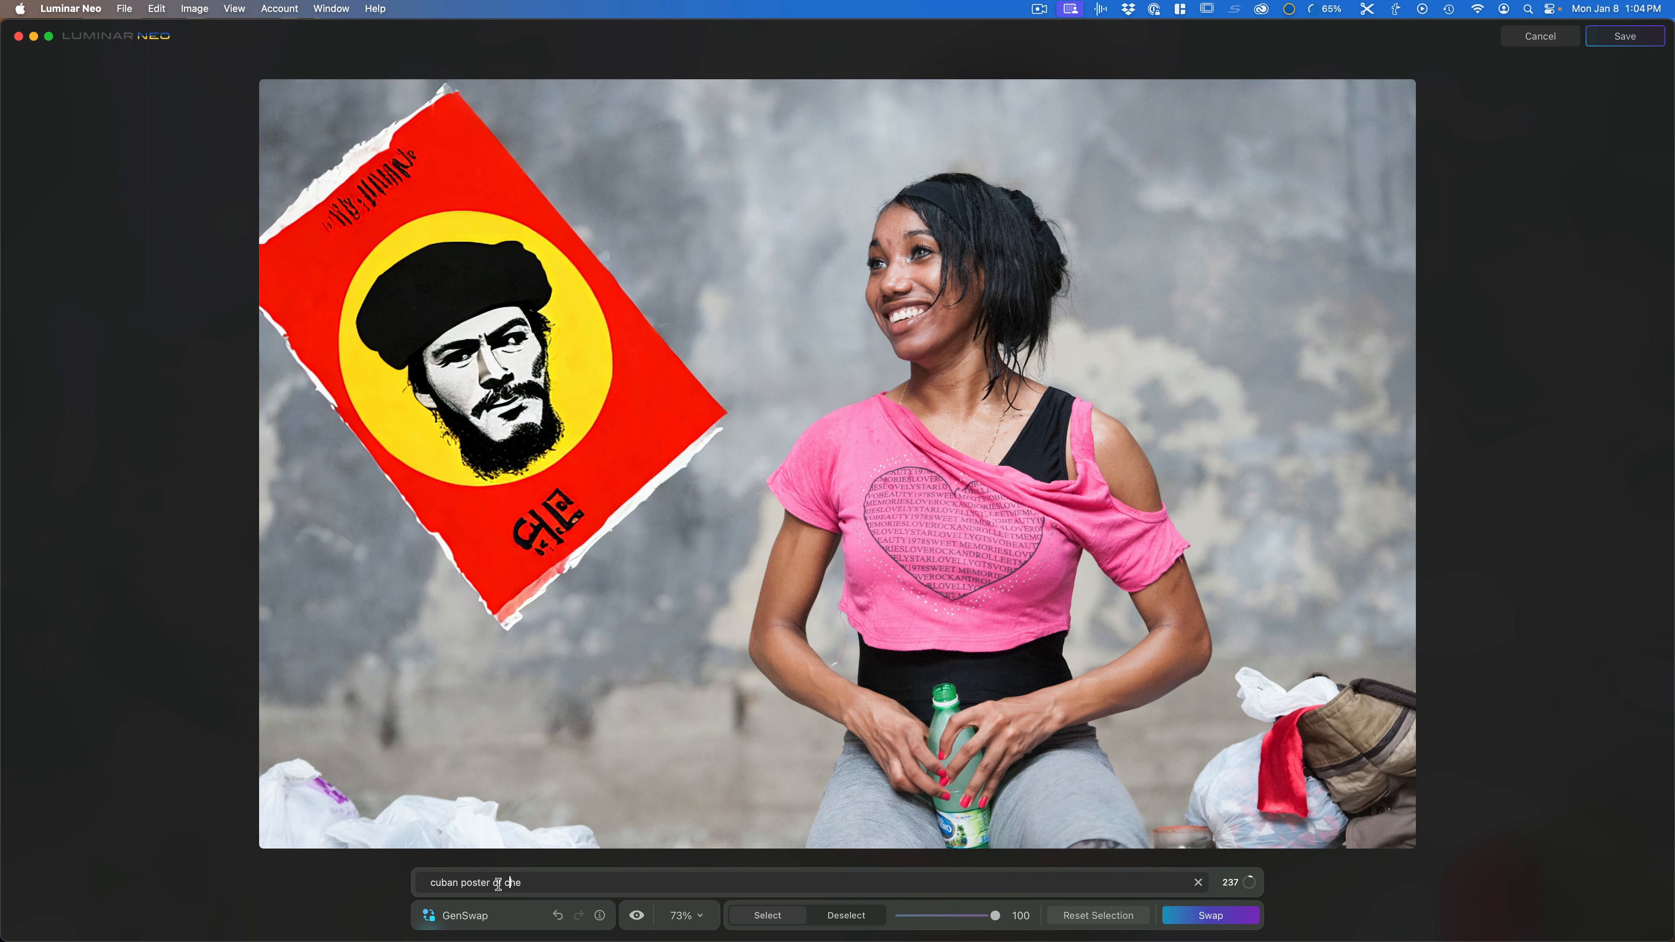
Step: Change the prompt to "framed poster of fidel castro" and swap the wall selection again
{"action": "left_click_drag", "start_coordinate": [499, 883], "coordinate": [415, 878]}
{"action": "key", "text": "BackSpace"}
{"action": "left_click", "coordinate": [1192, 916]}
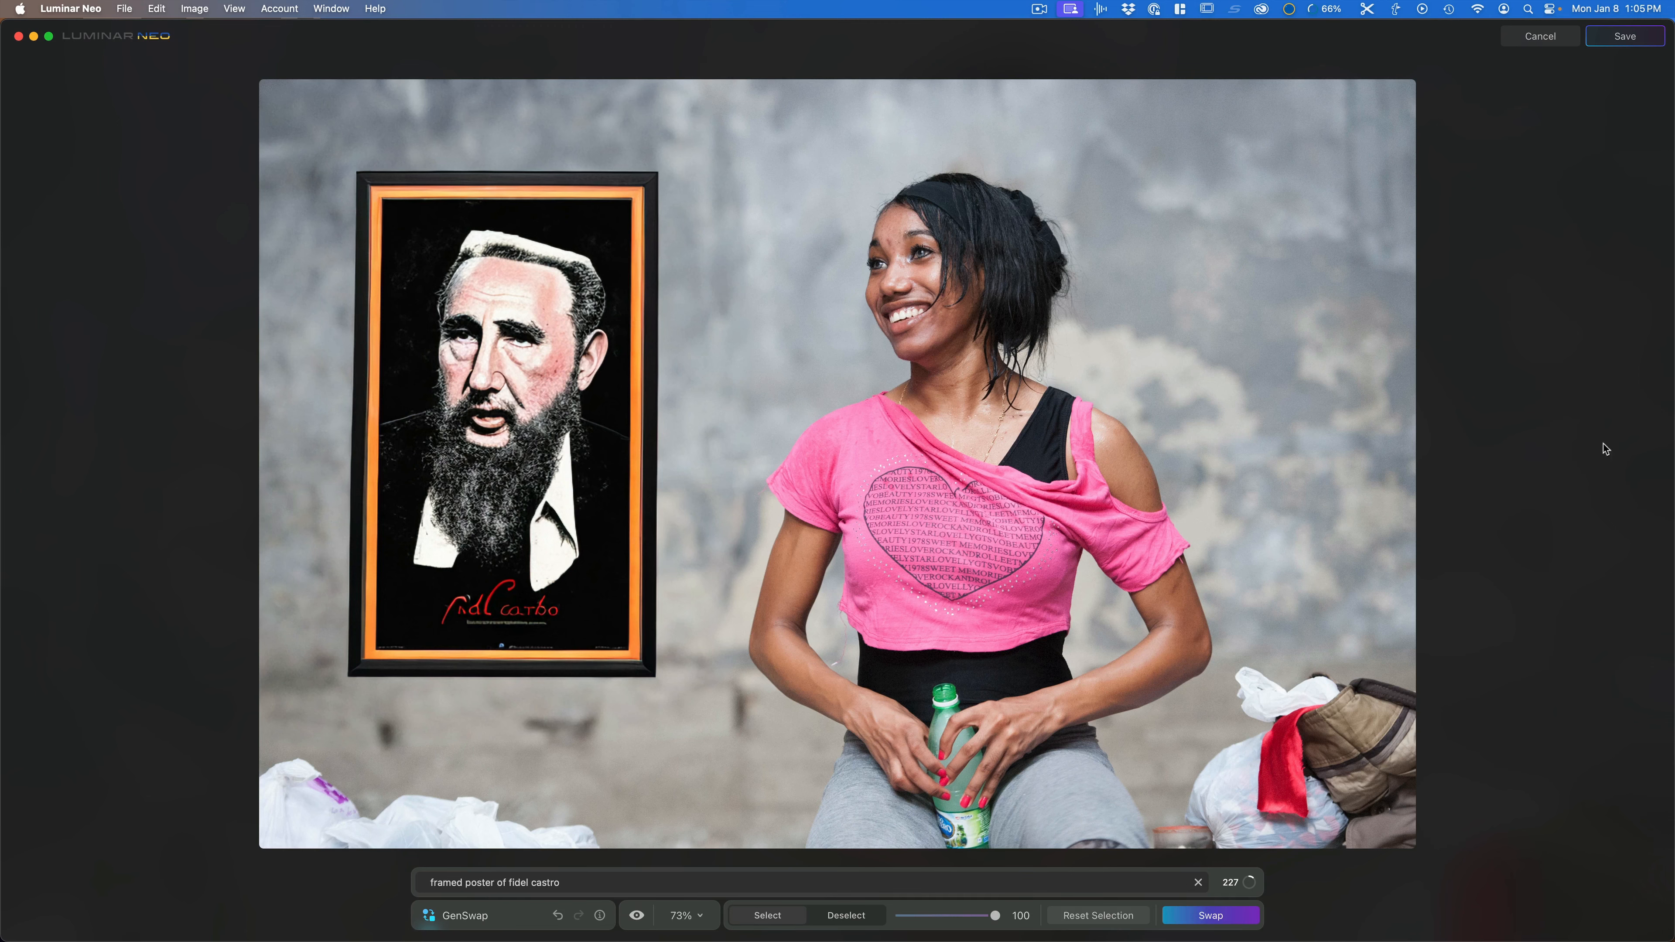
Step: Close GenSwap without saving and browse the catalog for another photo to edit
{"action": "left_click", "coordinate": [1530, 41]}
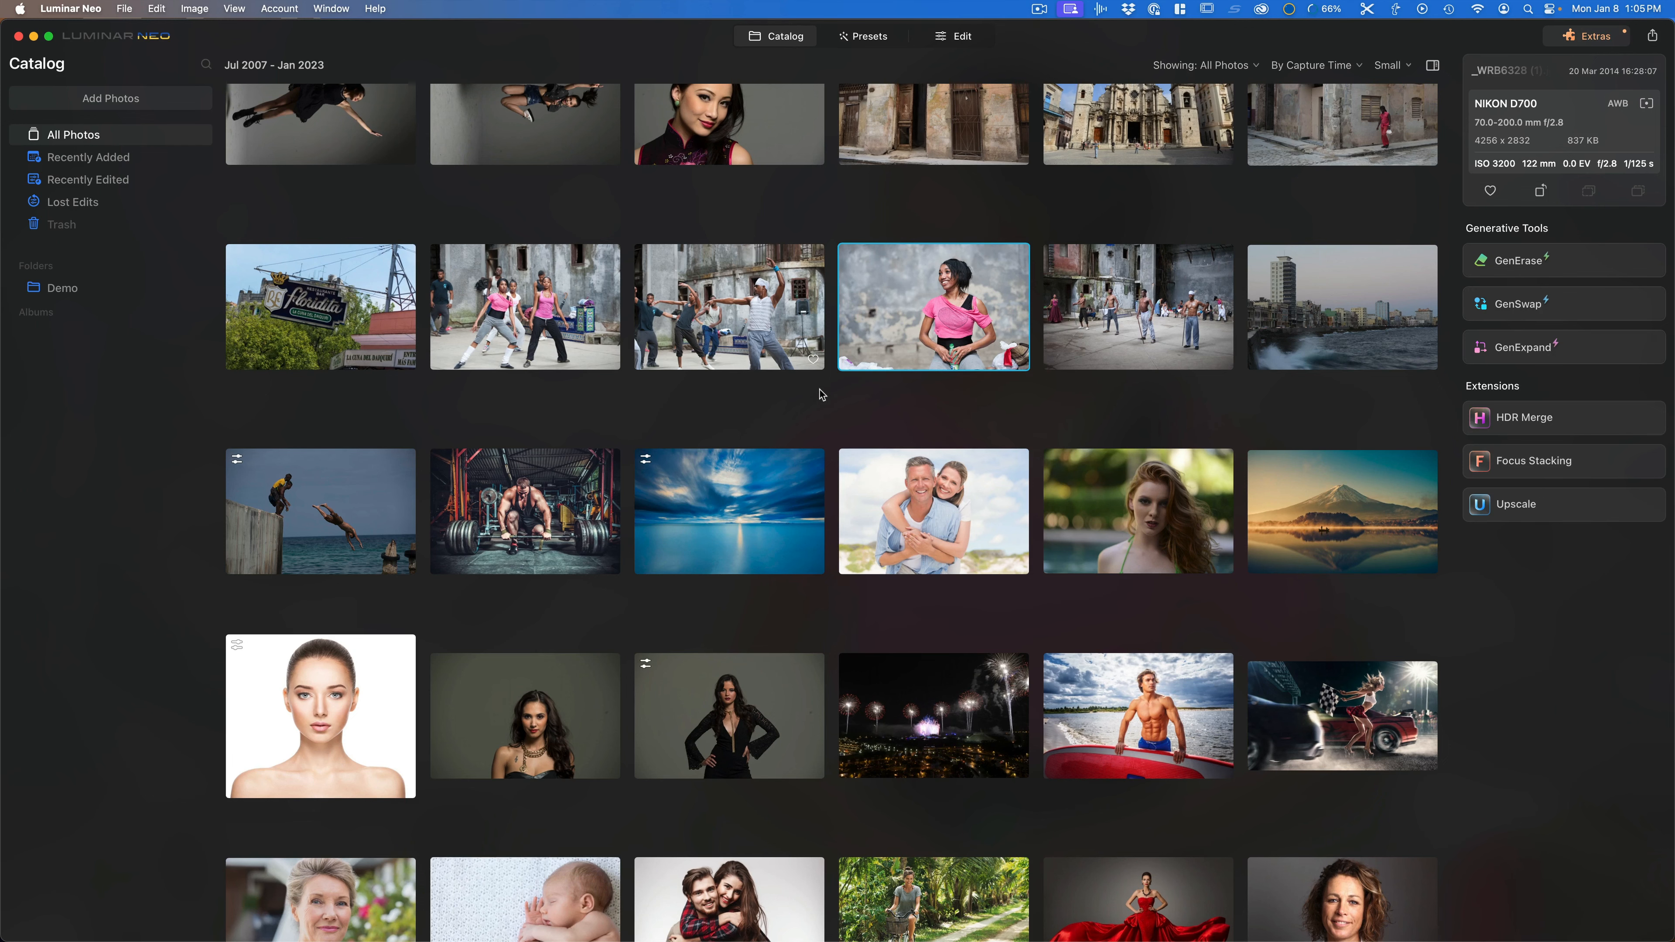
{"action": "scroll", "coordinate": [821, 394], "scroll_direction": "down", "scroll_amount": 2}
{"action": "scroll", "coordinate": [821, 395], "scroll_direction": "down", "scroll_amount": 2}
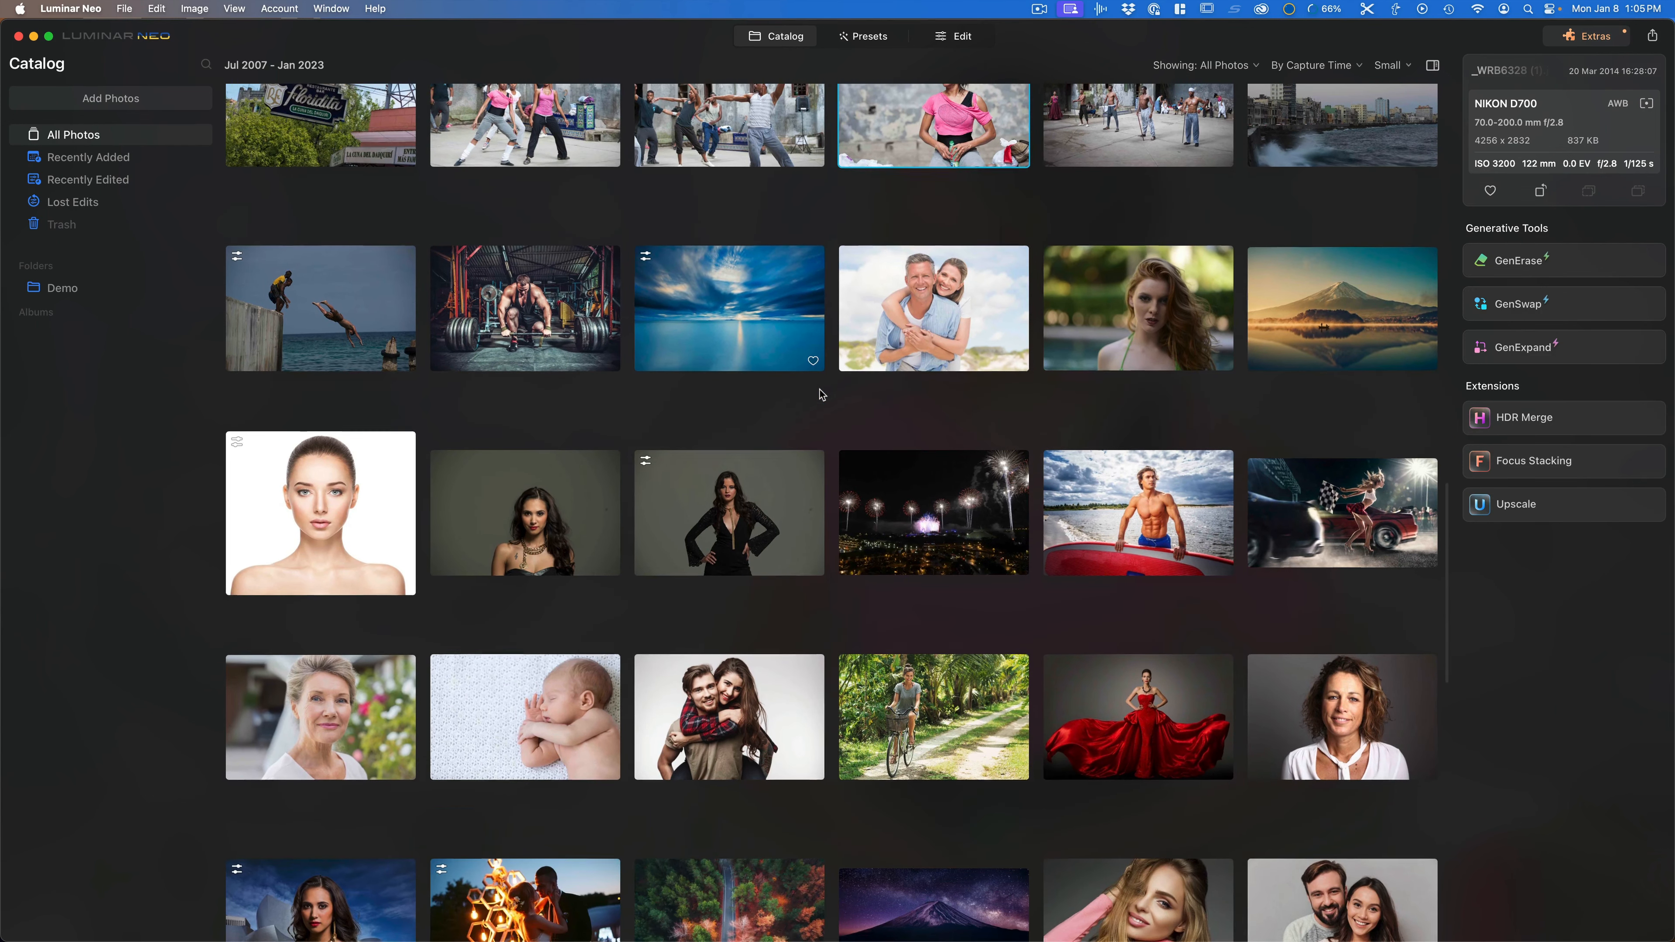
{"action": "scroll", "coordinate": [821, 395], "scroll_direction": "down", "scroll_amount": 5}
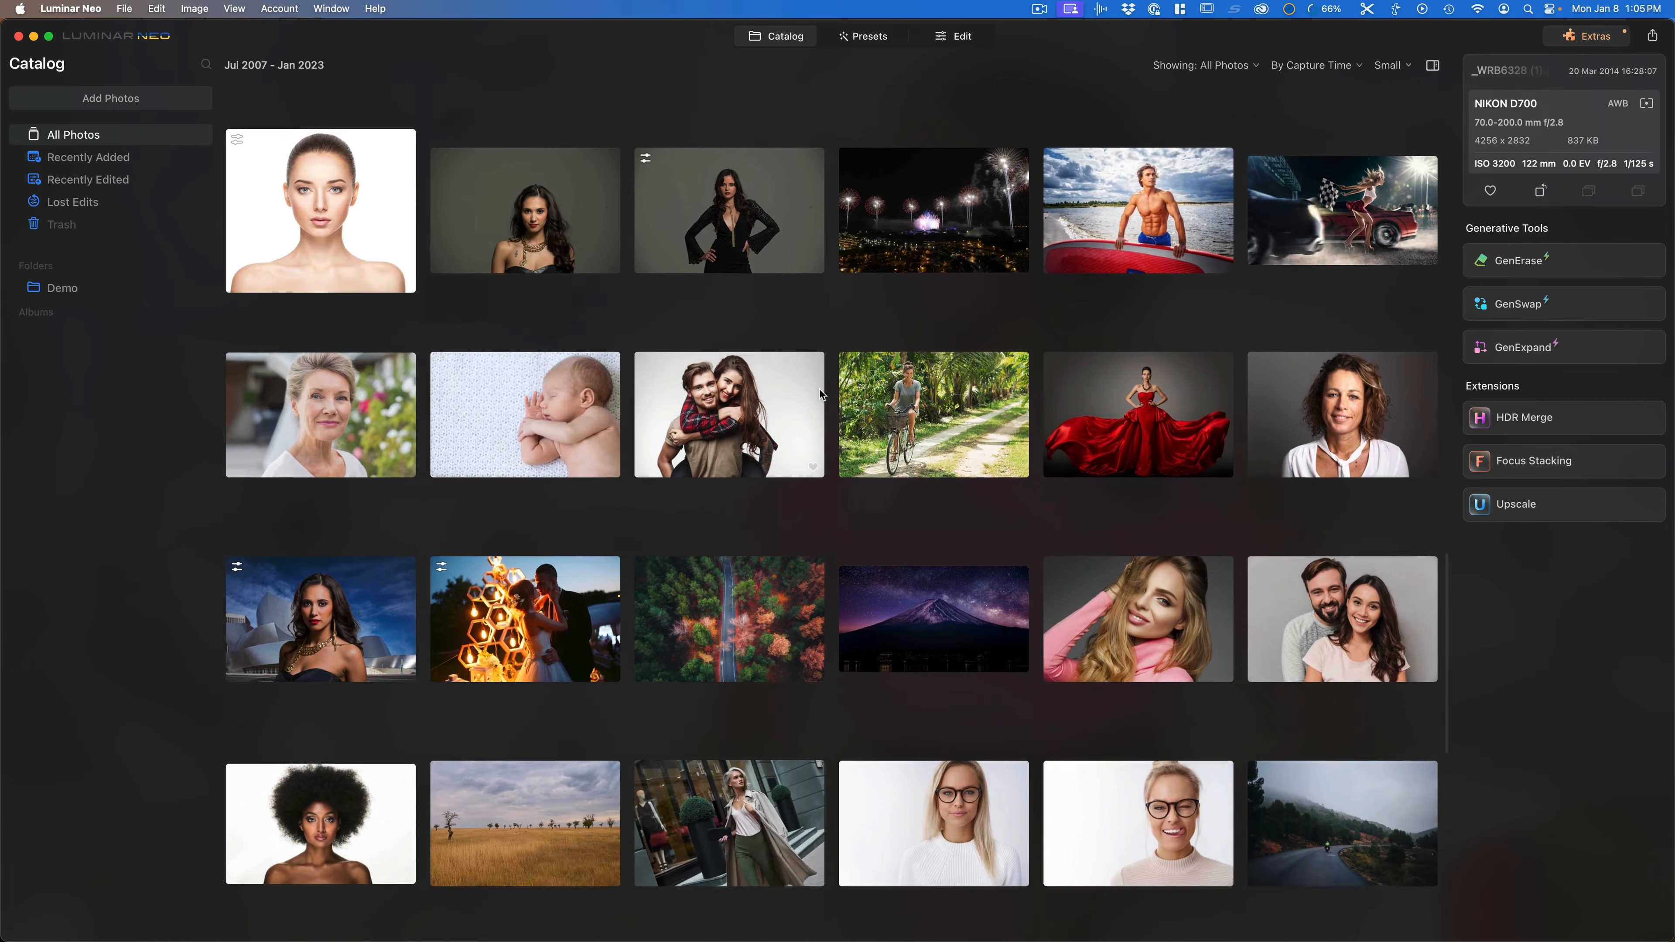
{"action": "scroll", "coordinate": [872, 478], "scroll_direction": "down", "scroll_amount": 2}
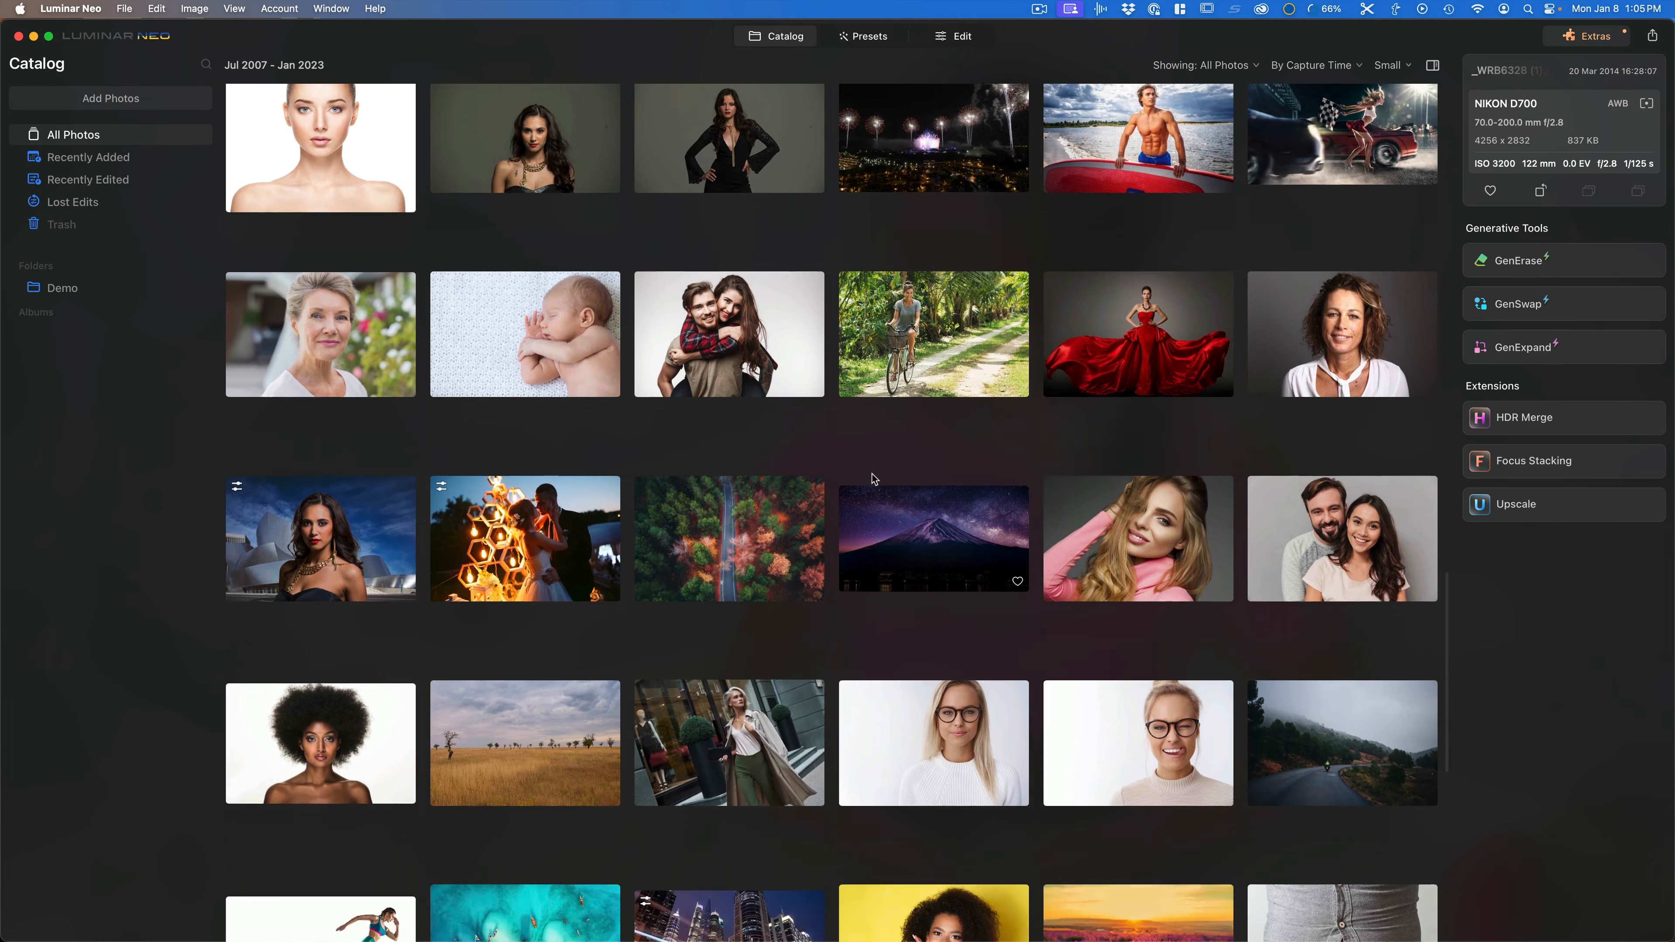
{"action": "scroll", "coordinate": [872, 479], "scroll_direction": "down", "scroll_amount": 2}
{"action": "scroll", "coordinate": [872, 478], "scroll_direction": "down", "scroll_amount": 1}
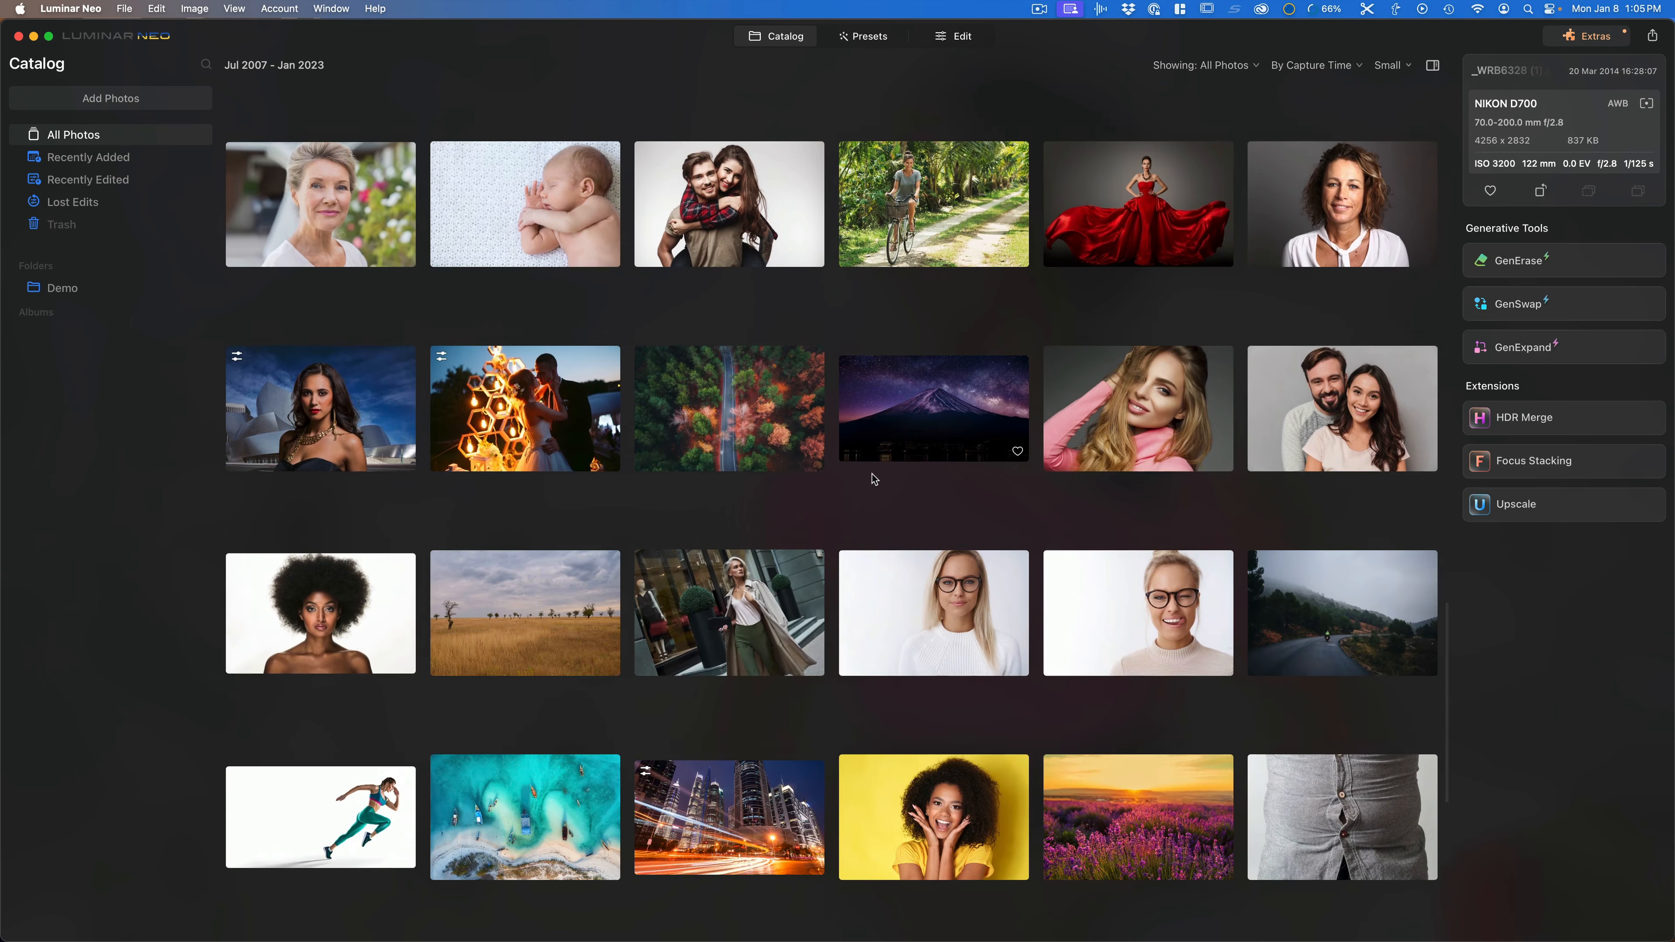
{"action": "scroll", "coordinate": [873, 479], "scroll_direction": "up", "scroll_amount": 5}
{"action": "scroll", "coordinate": [872, 474], "scroll_direction": "up", "scroll_amount": 6}
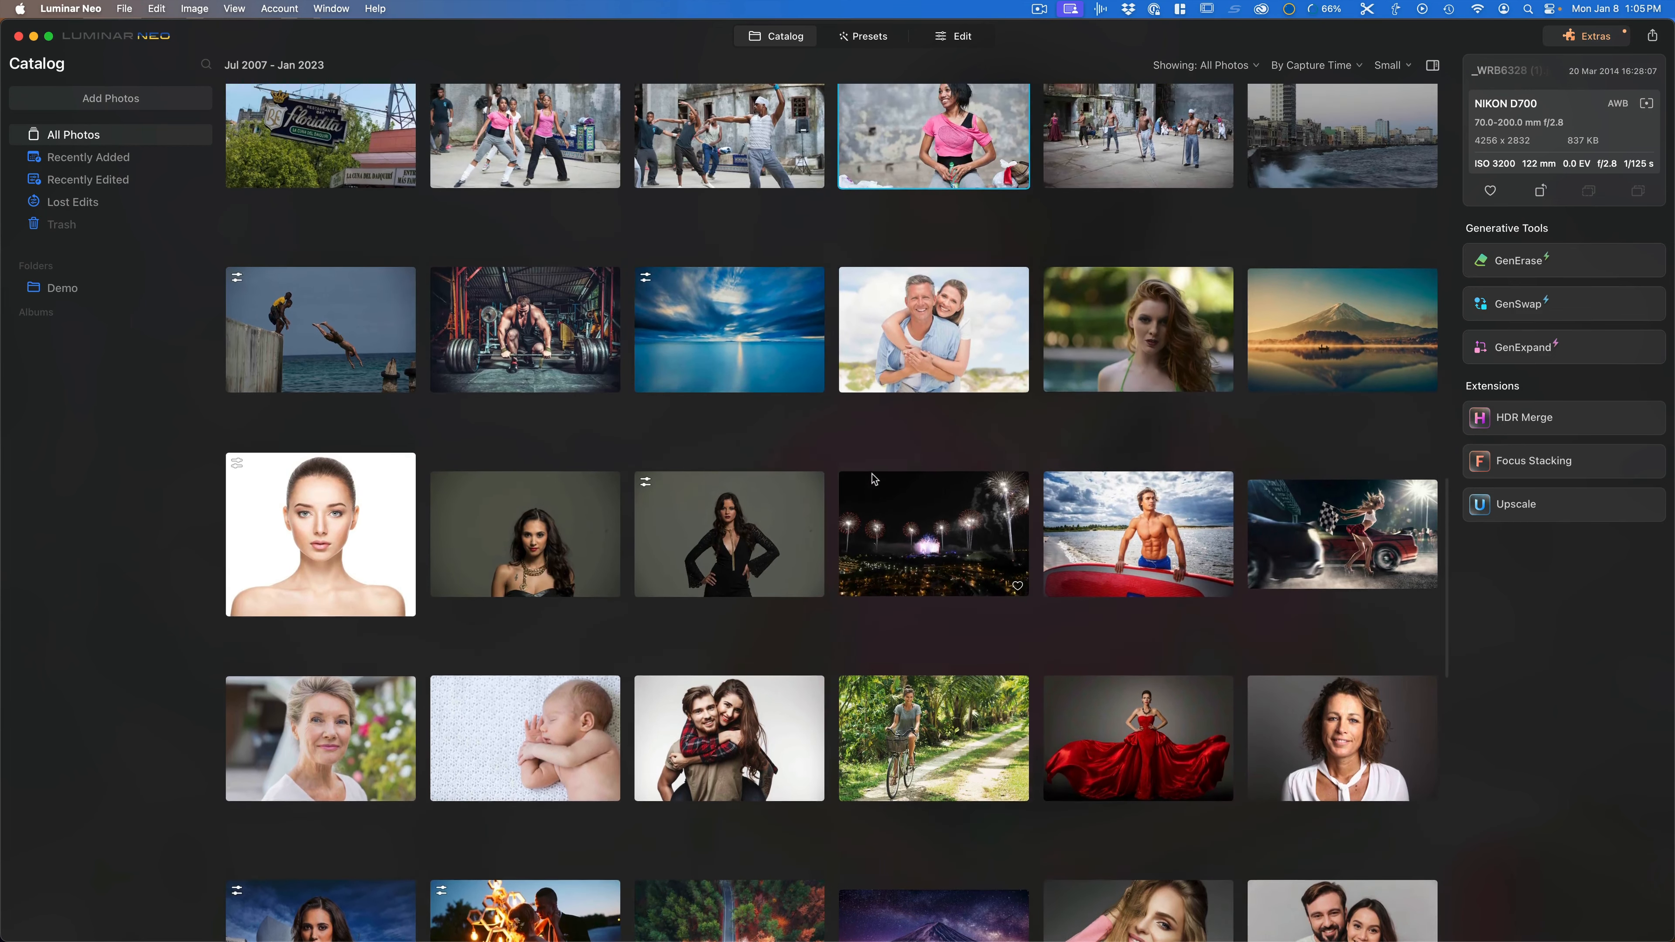
{"action": "scroll", "coordinate": [872, 478], "scroll_direction": "up", "scroll_amount": 8}
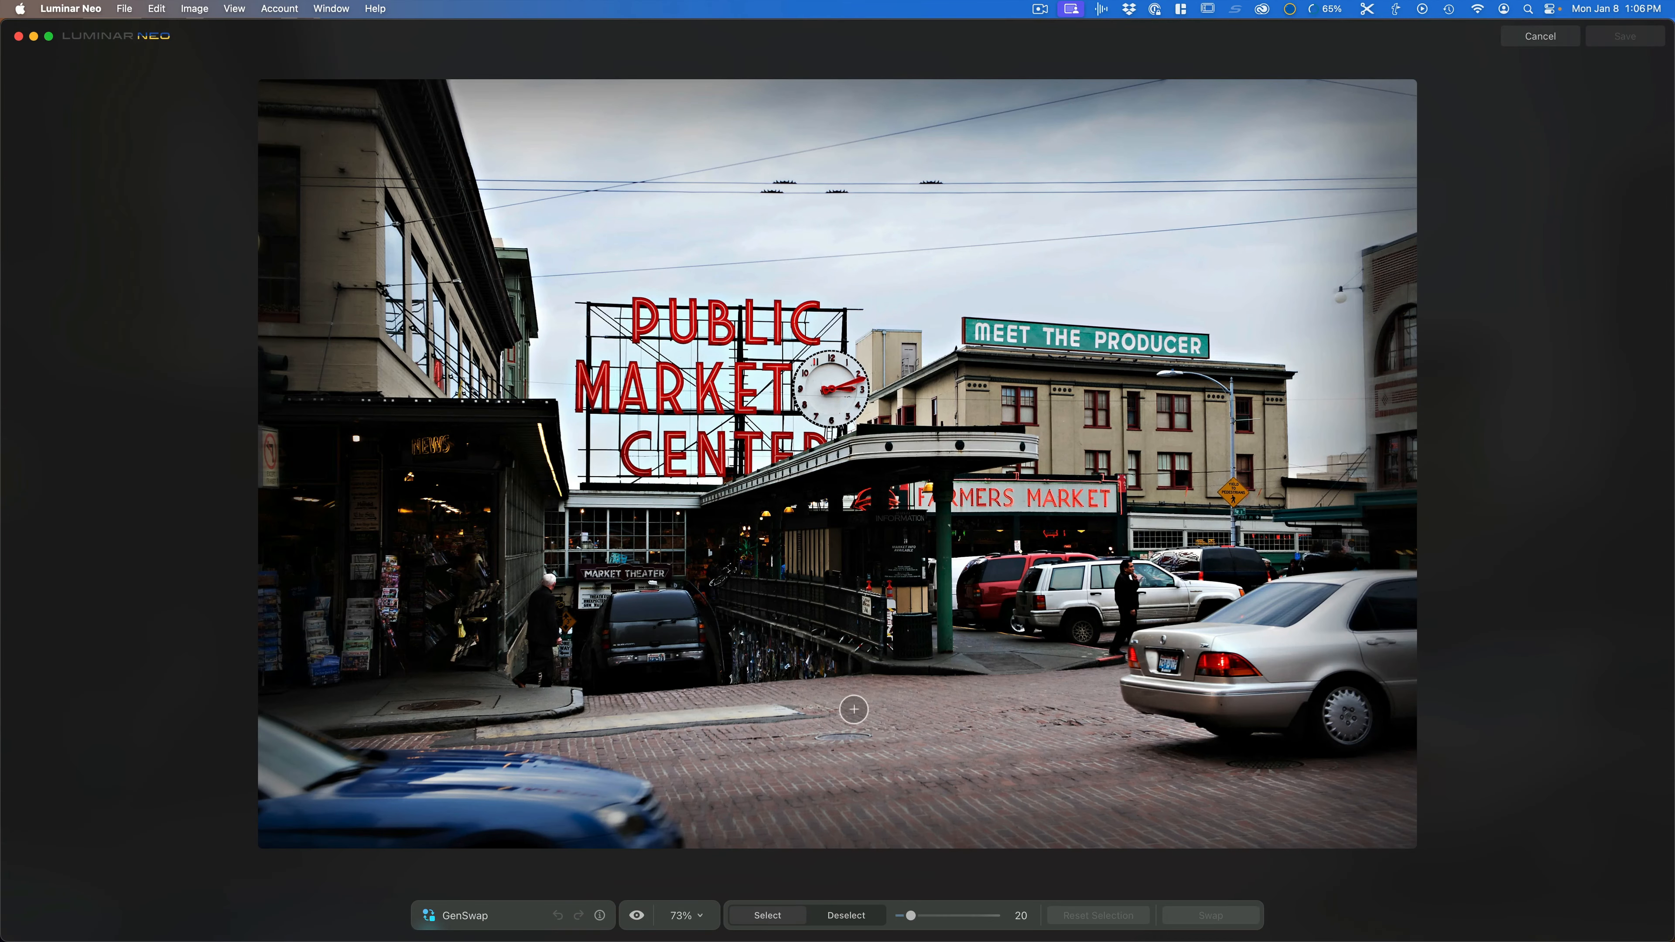
Step: Paint a small selection on the brick road in the Public Market Center photo and swap it for "rubber duck"
{"action": "scroll", "coordinate": [855, 720], "scroll_direction": "up", "scroll_amount": 8}
{"action": "mouse_move", "coordinate": [883, 729]}
{"action": "left_mouse_down"}
{"action": "mouse_move", "coordinate": [983, 785]}
{"action": "mouse_move", "coordinate": [844, 816]}
{"action": "mouse_move", "coordinate": [837, 748]}
{"action": "mouse_move", "coordinate": [856, 733]}
{"action": "mouse_move", "coordinate": [839, 702]}
{"action": "left_mouse_up"}
{"action": "left_click", "coordinate": [591, 884]}
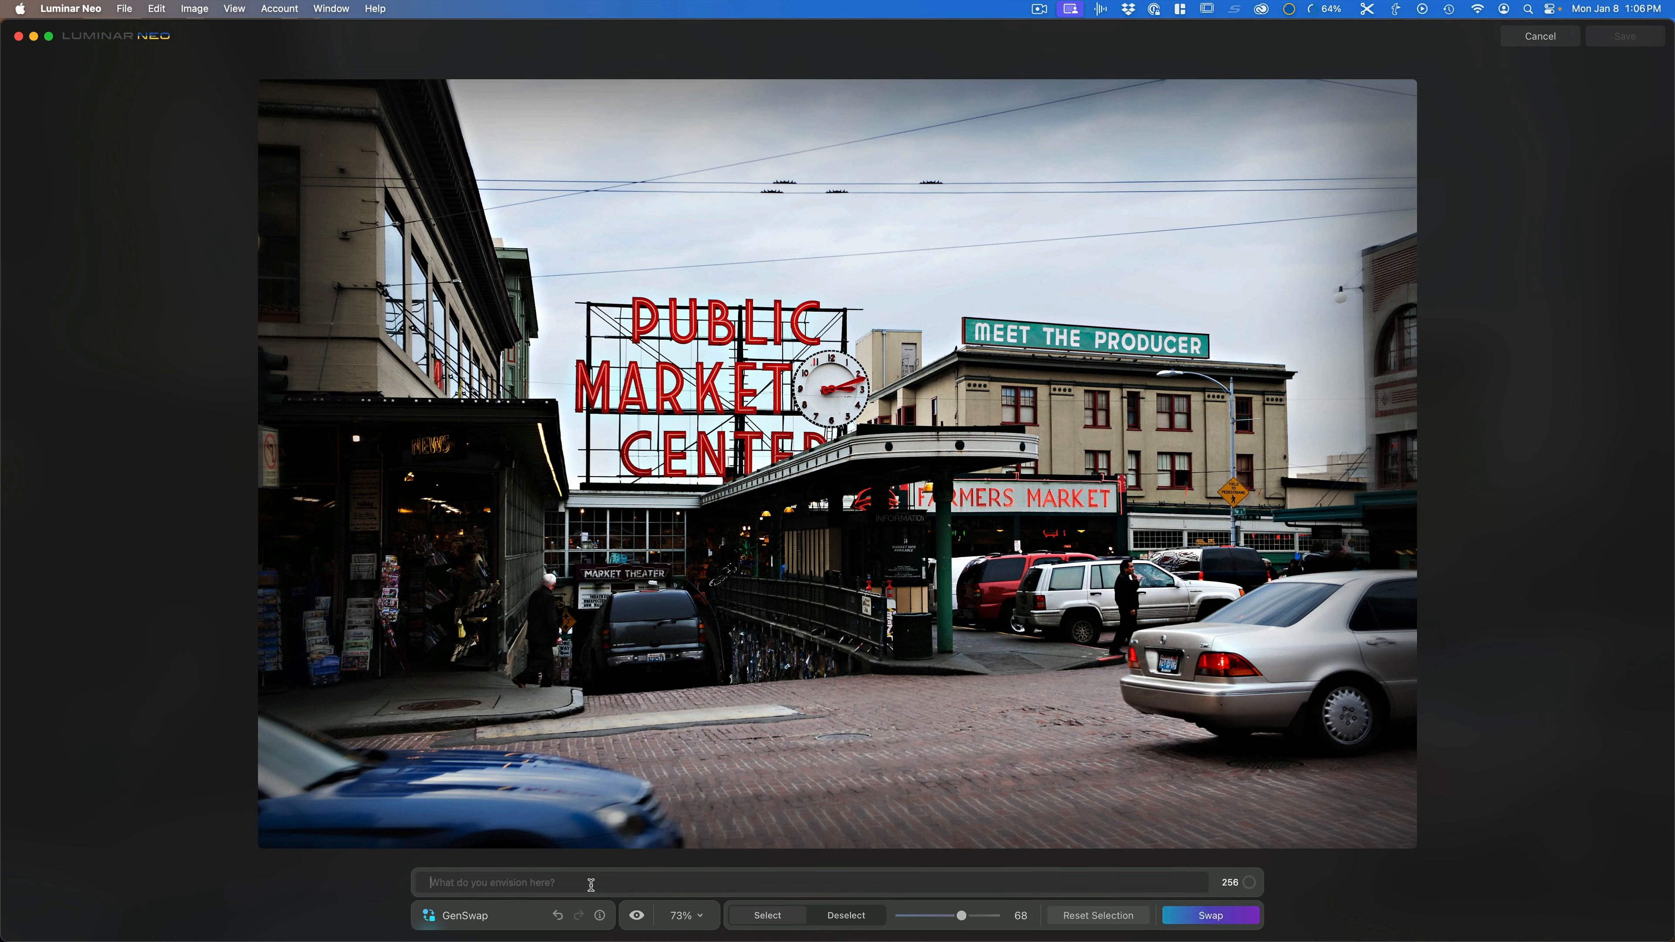
{"action": "type", "text": "rubber d"}
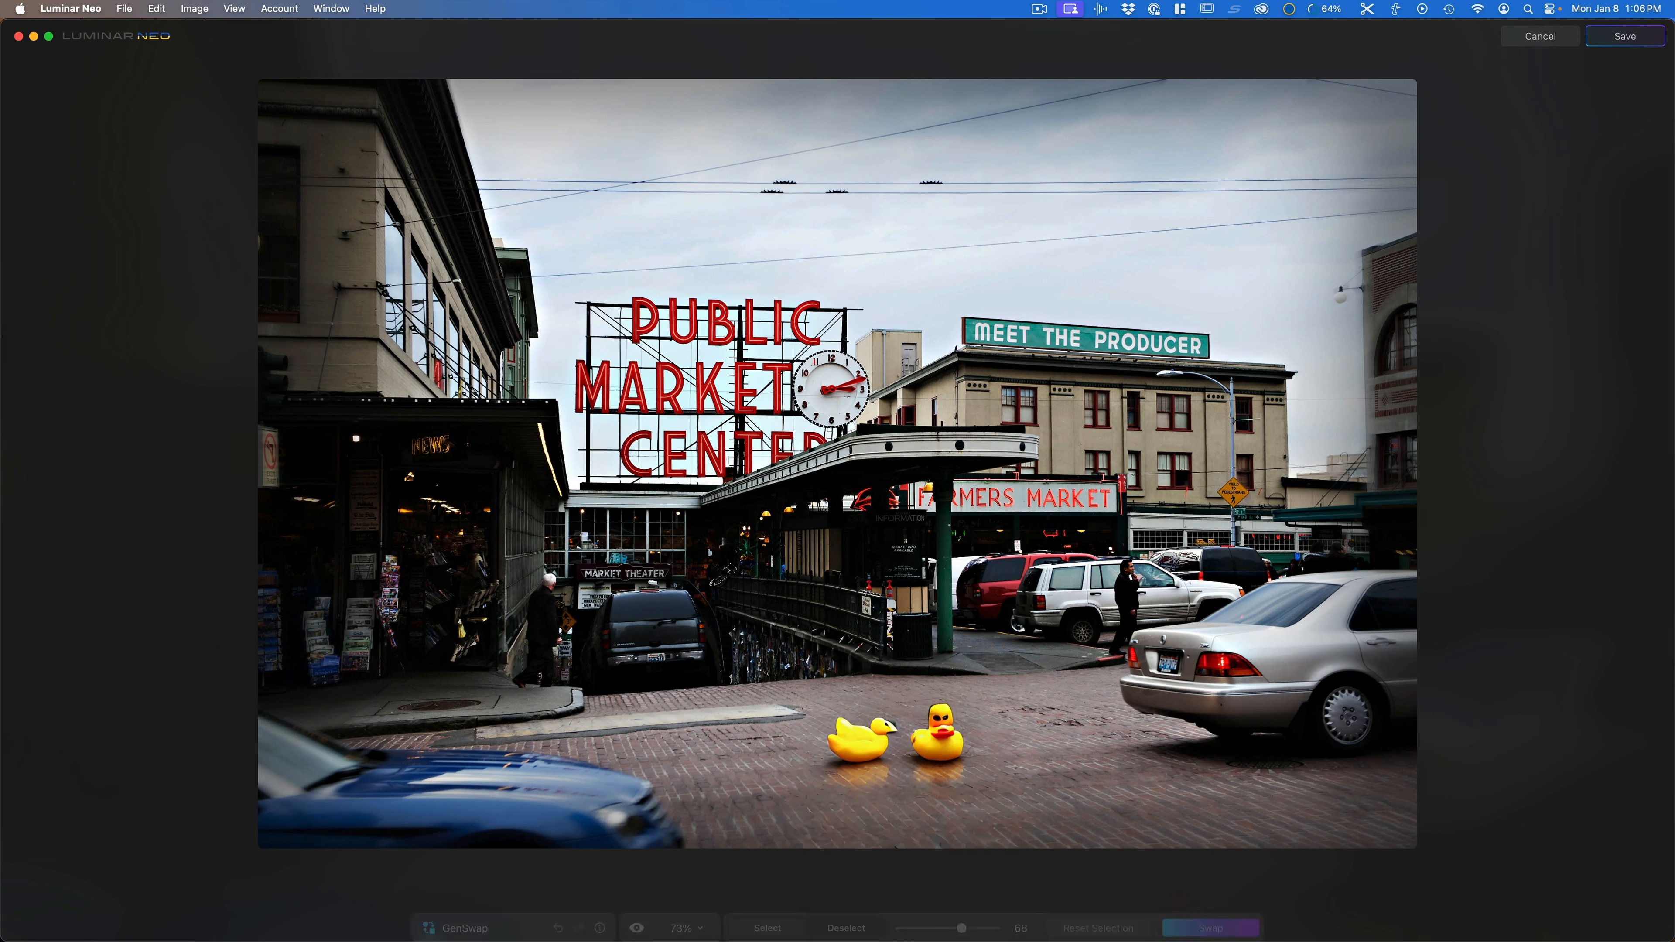